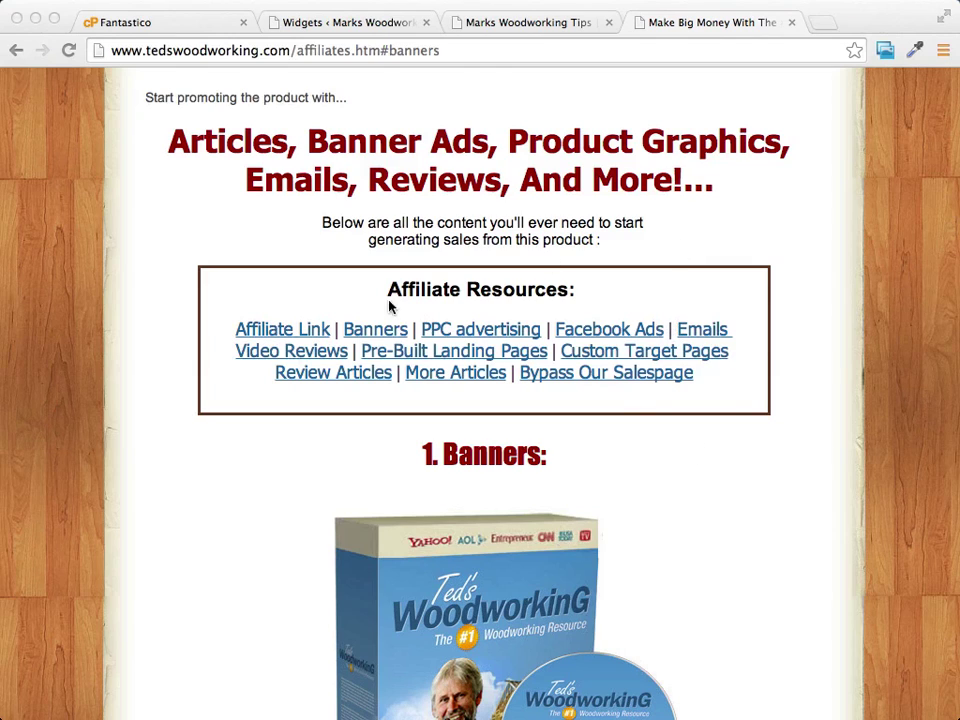
# - Examine the banner ads on the Teds Woodworking affiliate page, comparing their sizes with the blog's sidebar
pyautogui.click(372, 333)
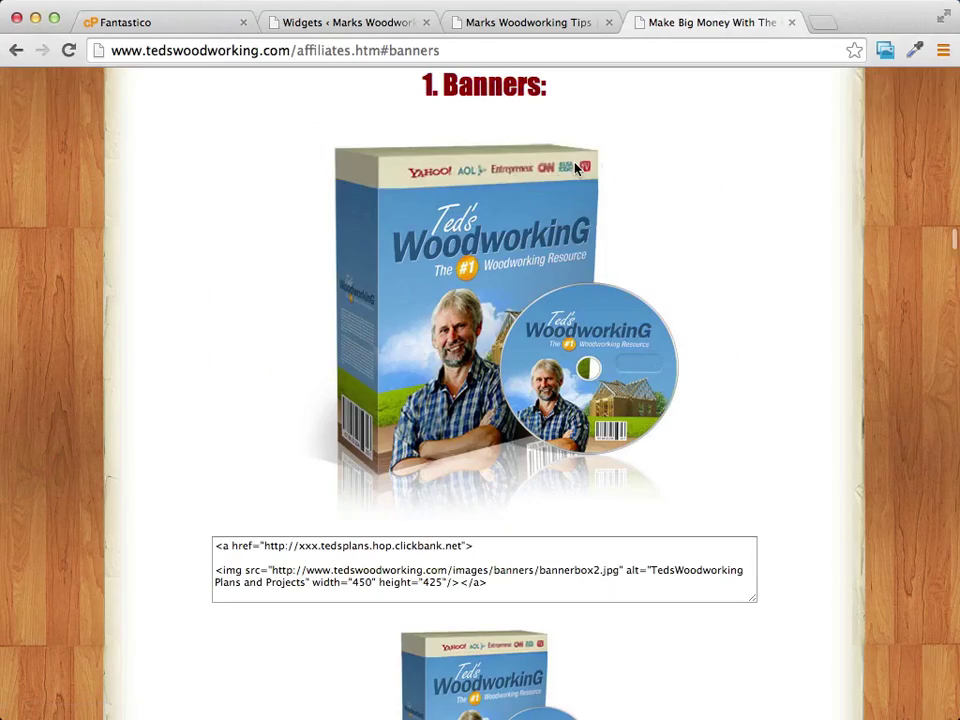
pyautogui.scroll(-20, 700, 290)
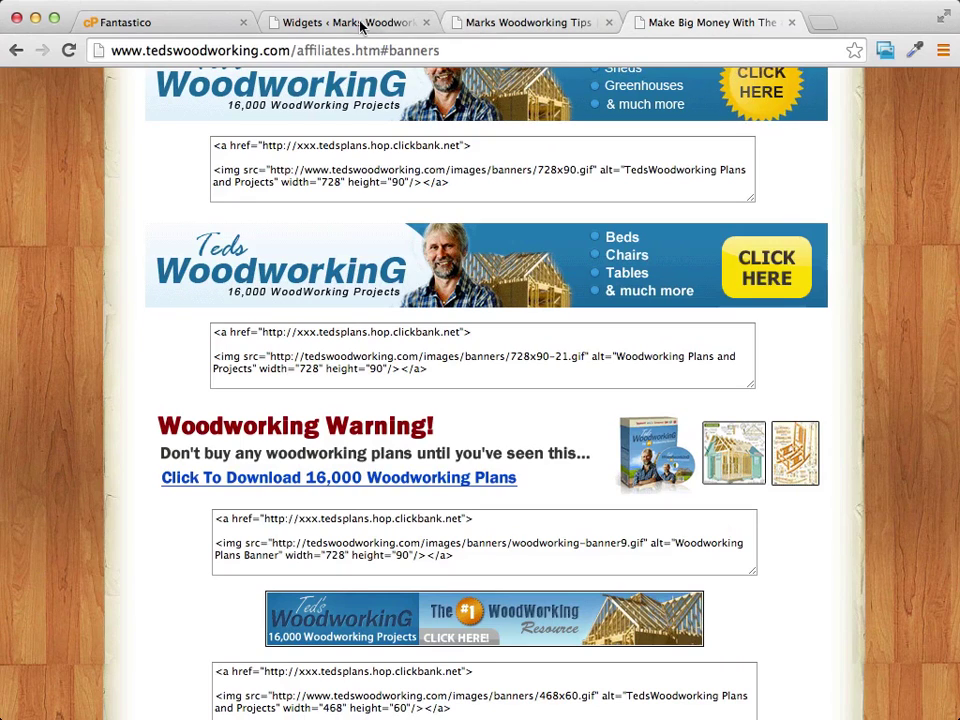
pyautogui.click(540, 23)
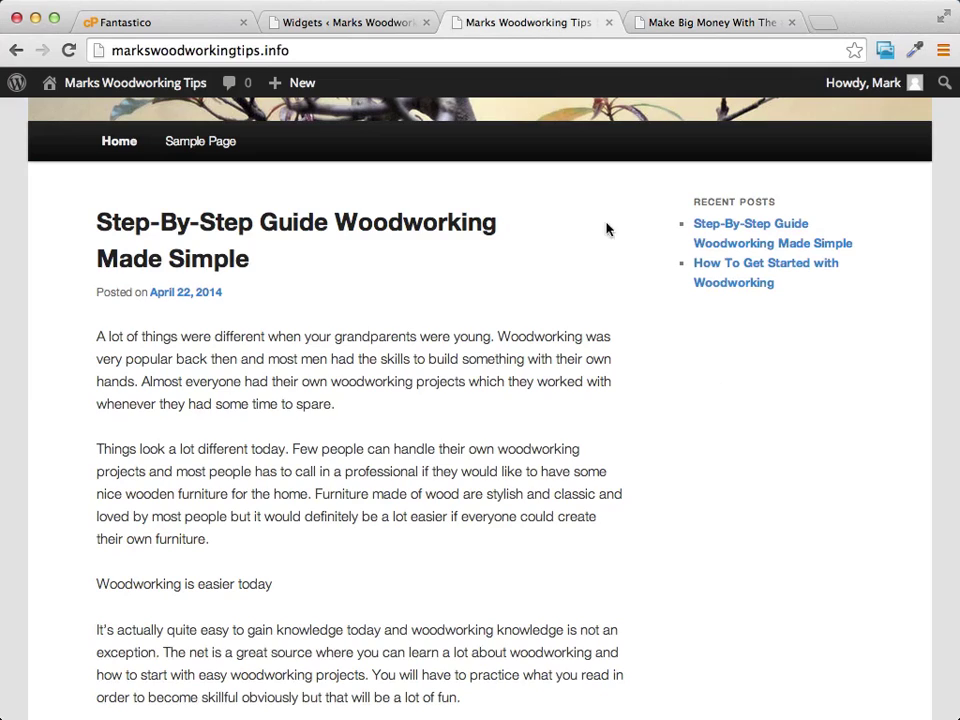
pyautogui.click(727, 22)
pyautogui.scroll(-10, 707, 381)
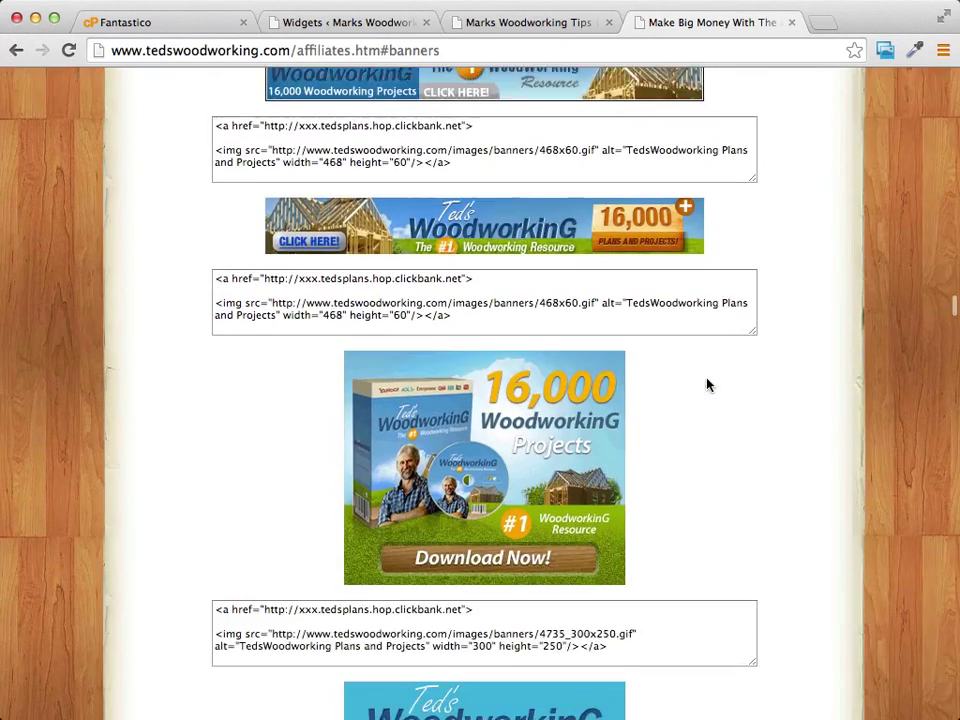
pyautogui.scroll(-9, 707, 385)
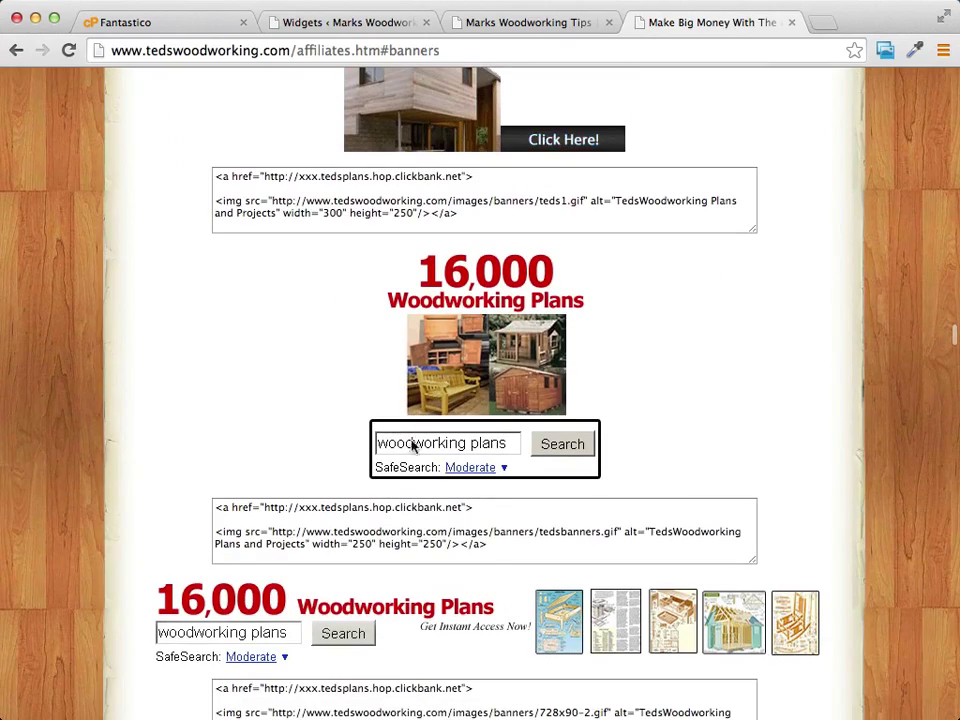
pyautogui.scroll(-7, 729, 414)
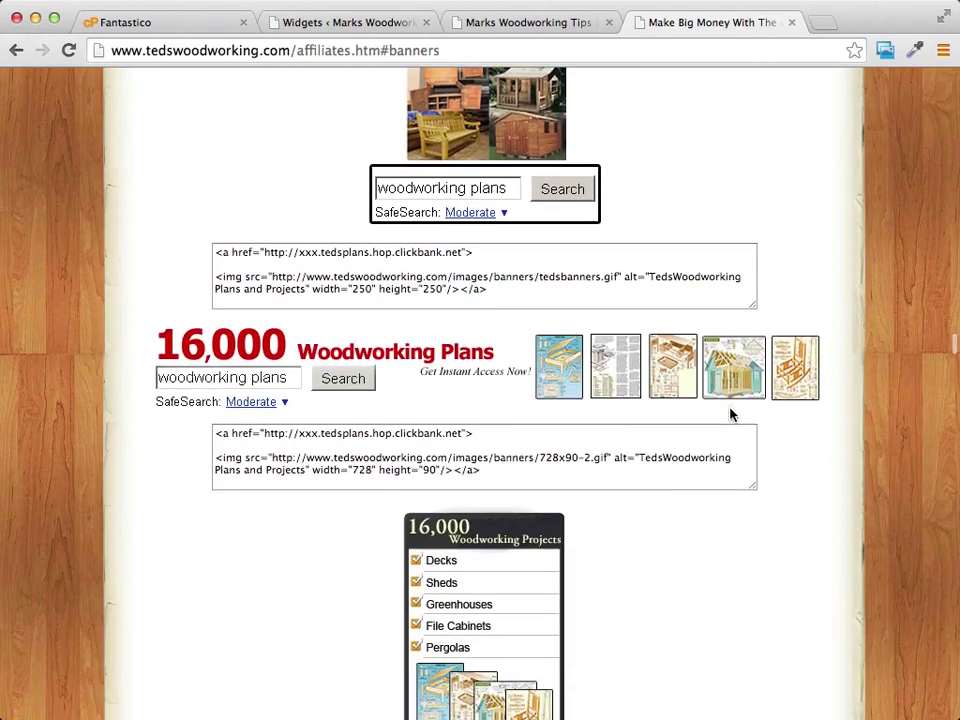
pyautogui.scroll(-1, 730, 410)
pyautogui.scroll(-3, 731, 412)
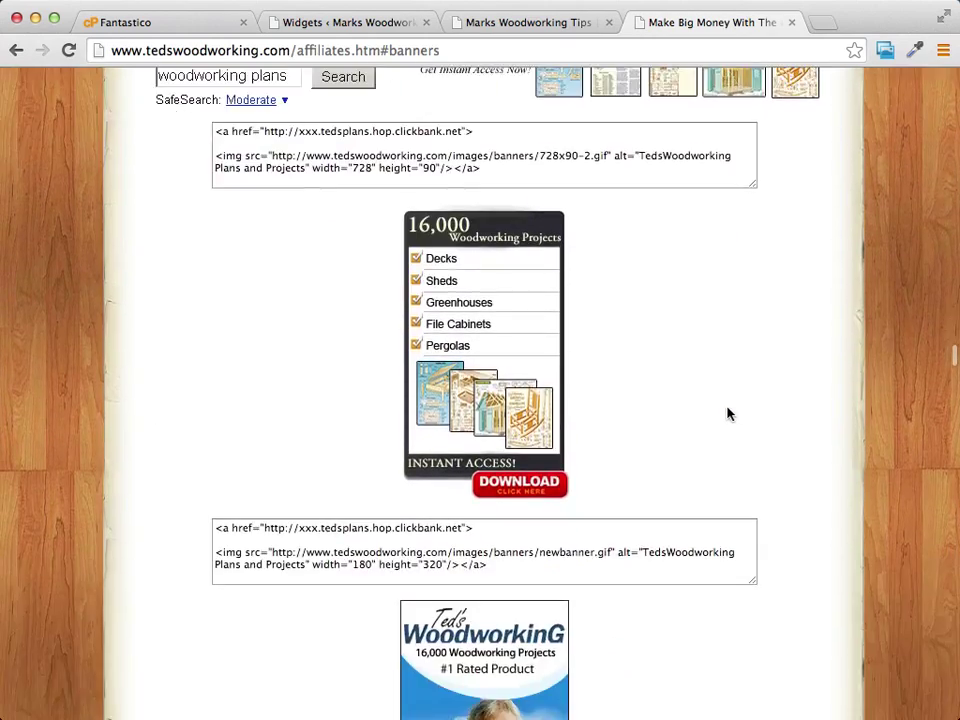
pyautogui.scroll(3, 658, 327)
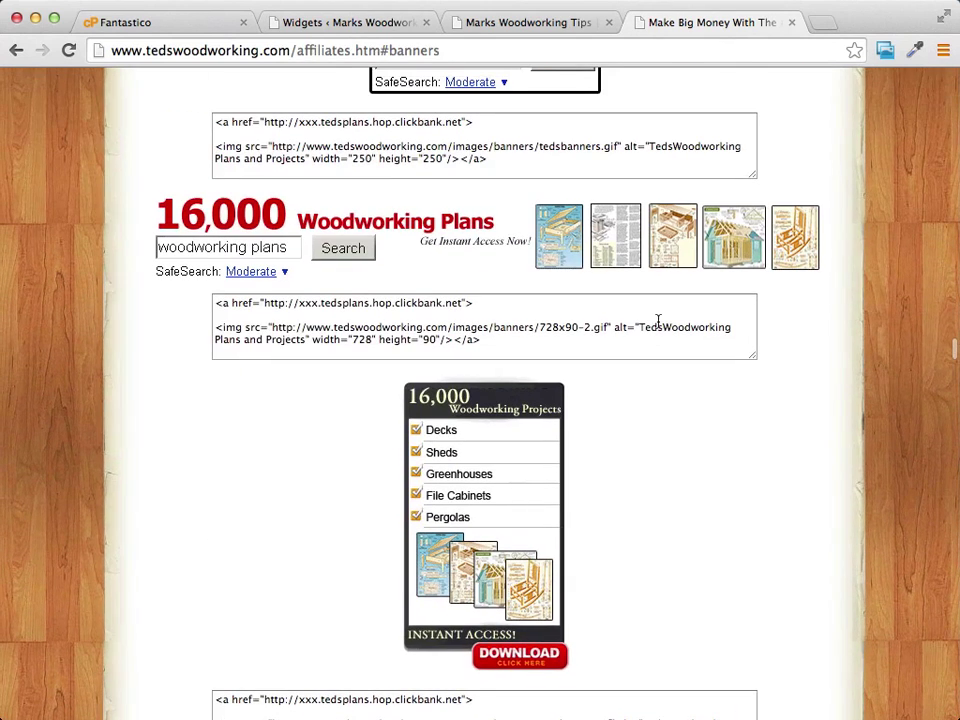
pyautogui.scroll(-5, 579, 452)
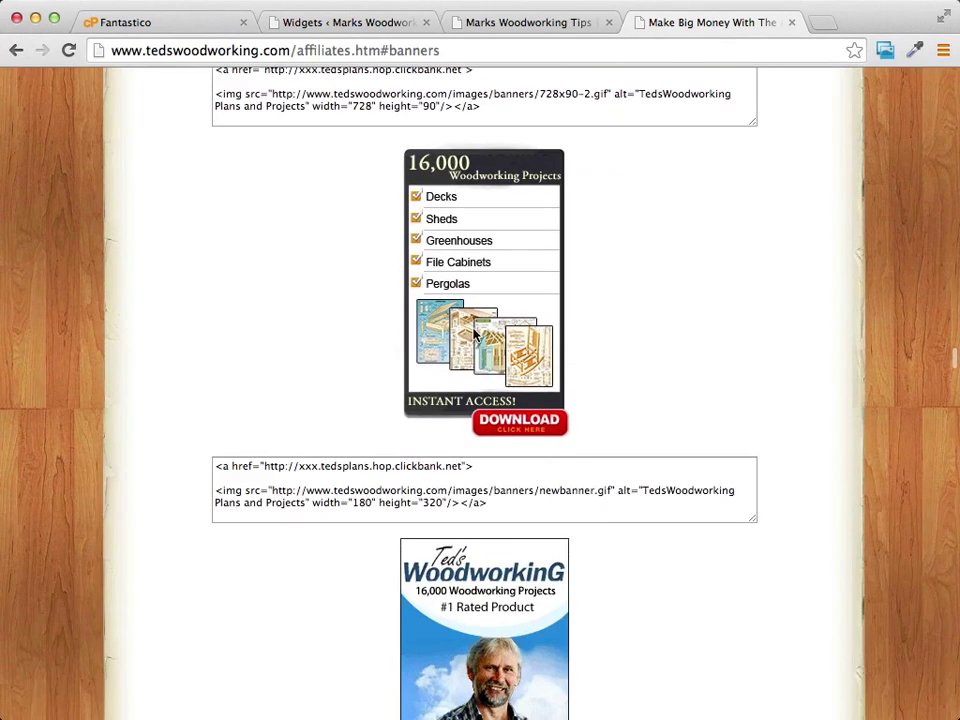
pyautogui.scroll(-6, 645, 364)
pyautogui.scroll(-4, 645, 364)
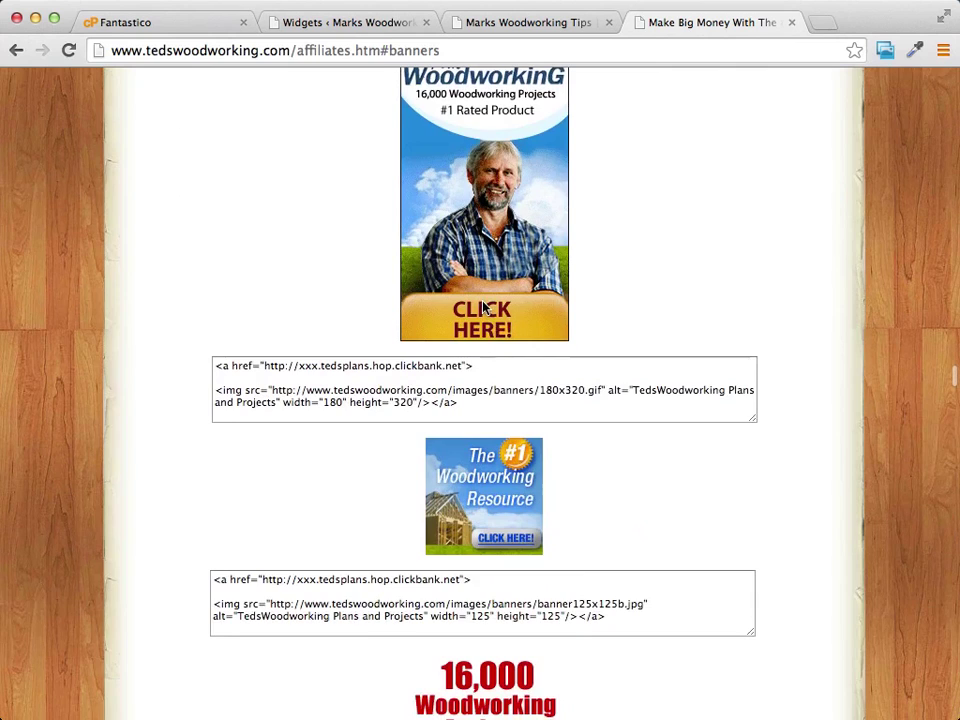
# - Copy the HTML code of the 180x320 newbanner.gif banner from the affiliate page
pyautogui.scroll(6, 480, 300)
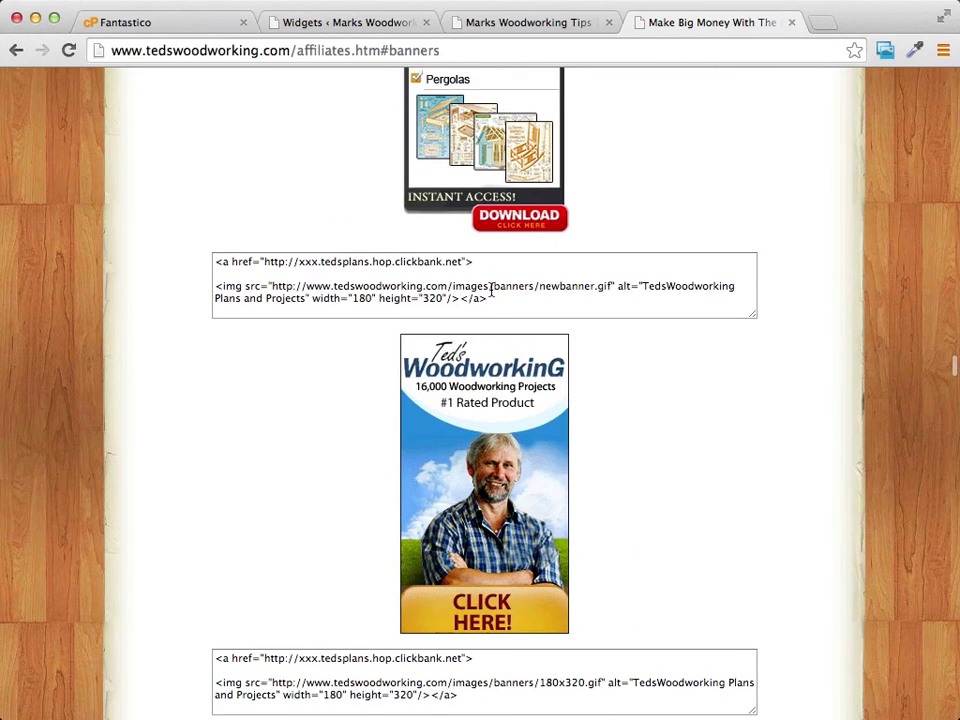
pyautogui.moveTo(487, 298); pyautogui.dragTo(208, 261)
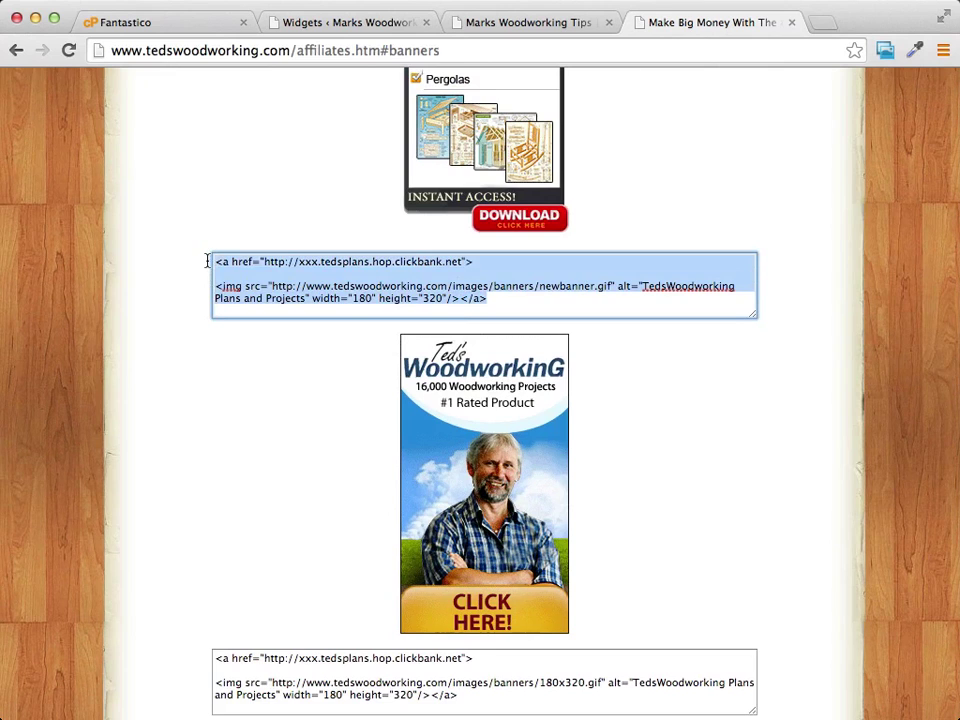
pyautogui.scroll(1, 383, 290)
pyautogui.rightClick(383, 290)
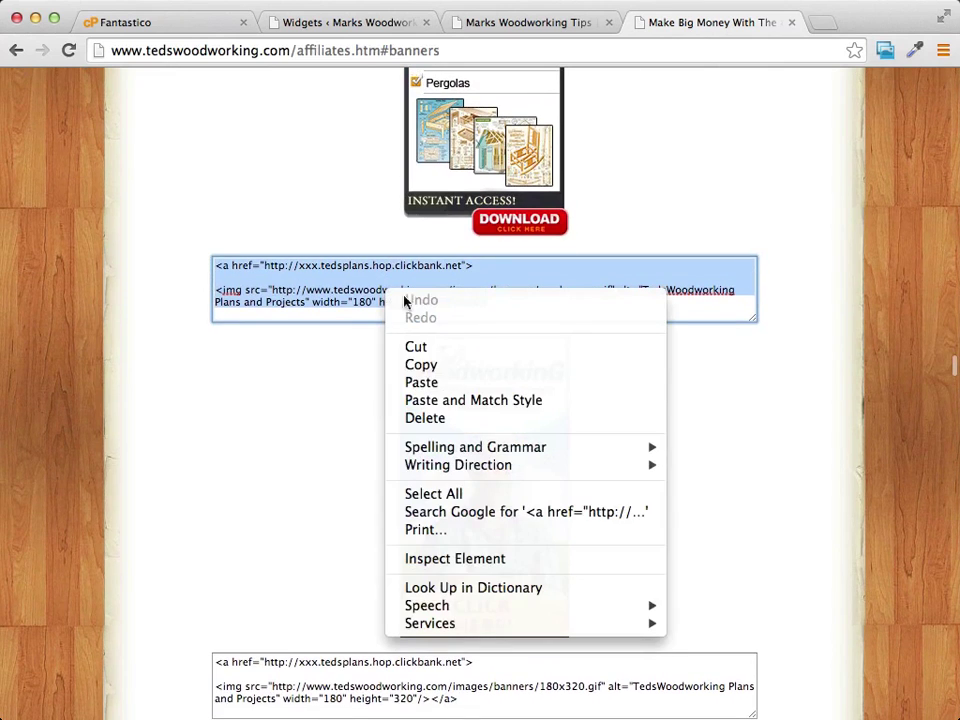
pyautogui.click(479, 368)
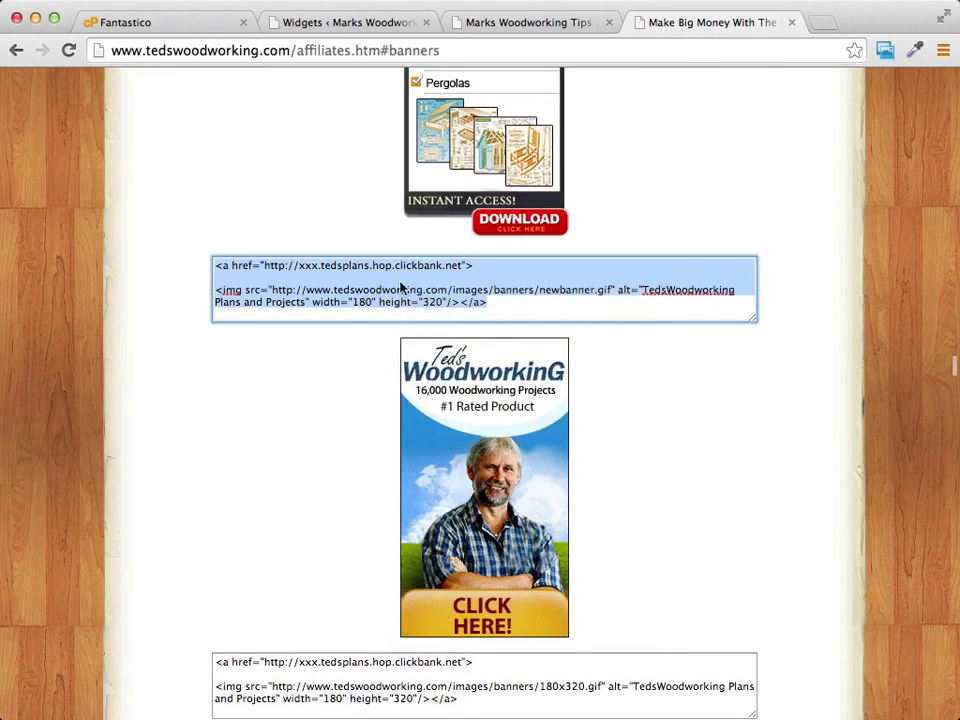
# - Paste the banner code into the open Main Sidebar Text widget, replace xxx with the affiliate ID zdmvideos, and save the widget
pyautogui.click(345, 23)
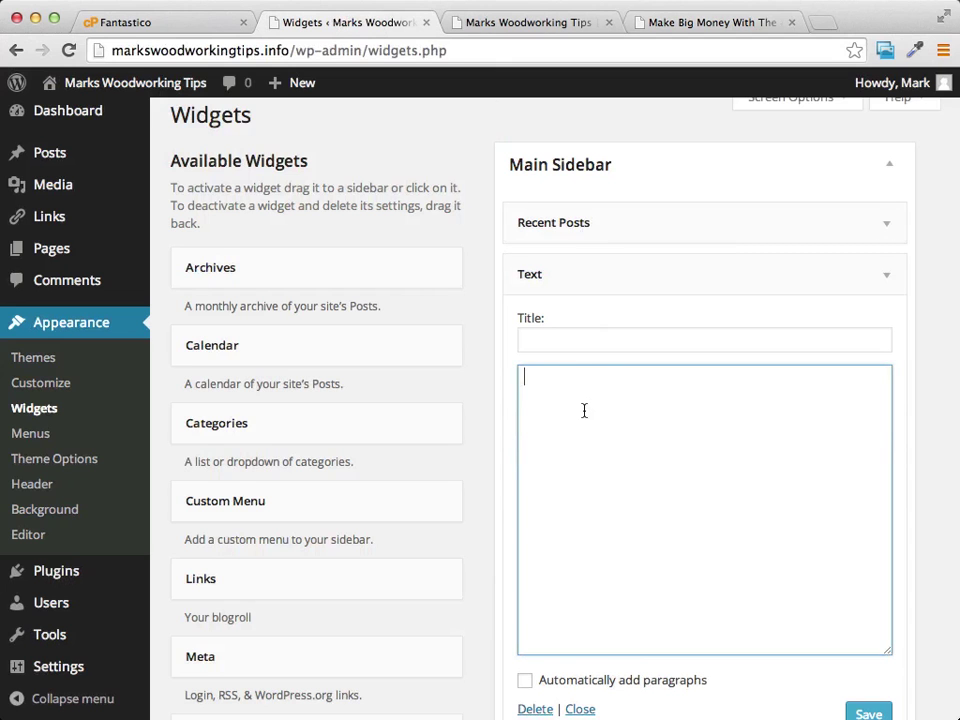
pyautogui.press('super+v')
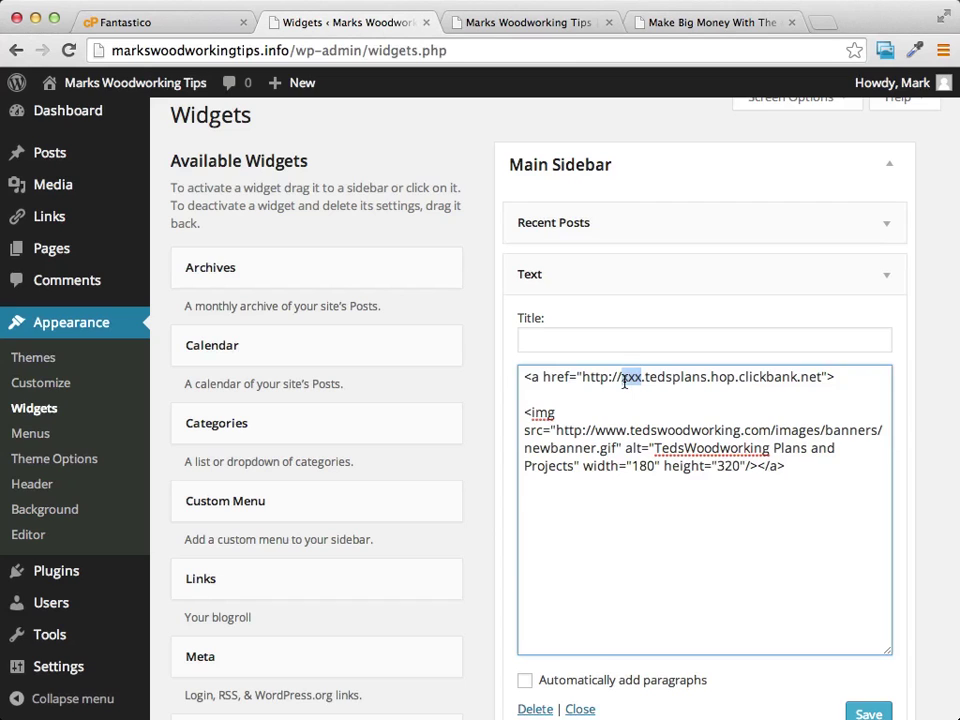
pyautogui.write('zd')
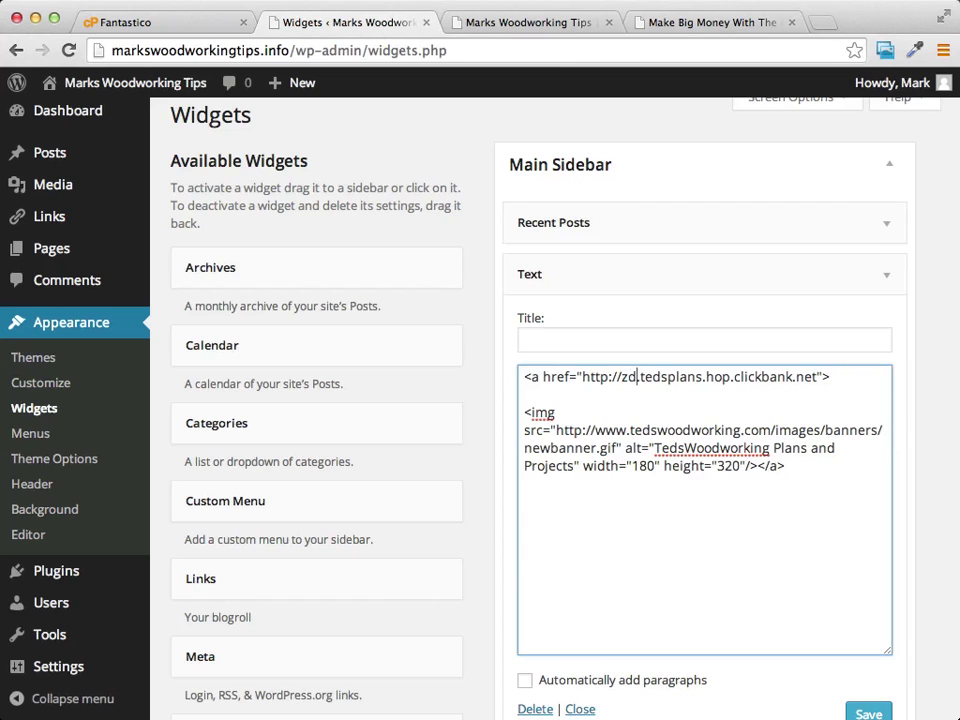
pyautogui.write('mvideos.')
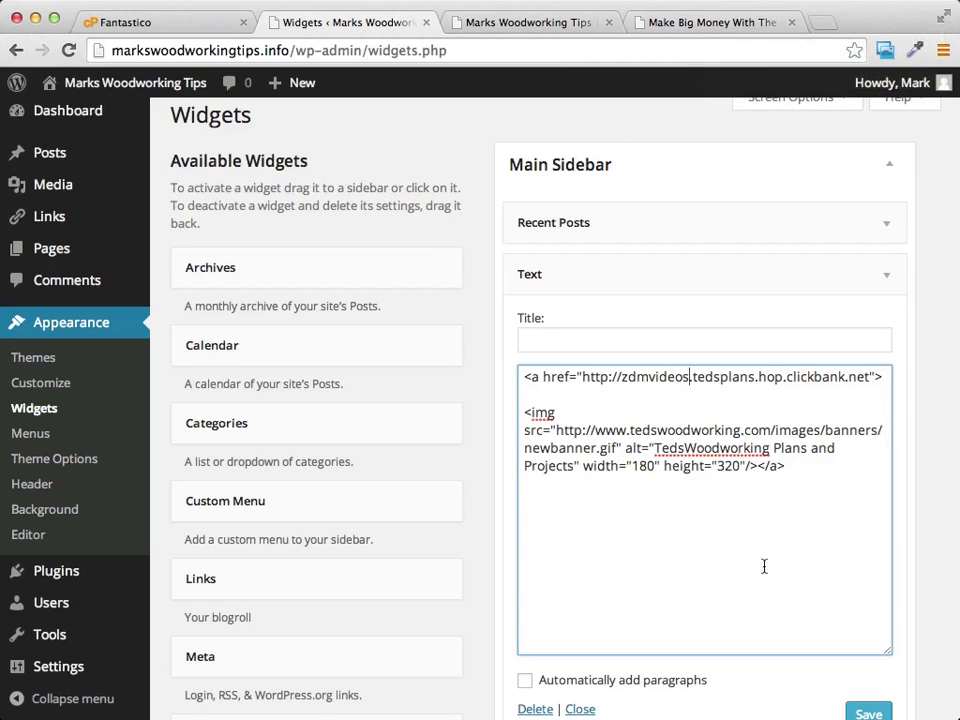
pyautogui.scroll(-1, 710, 600)
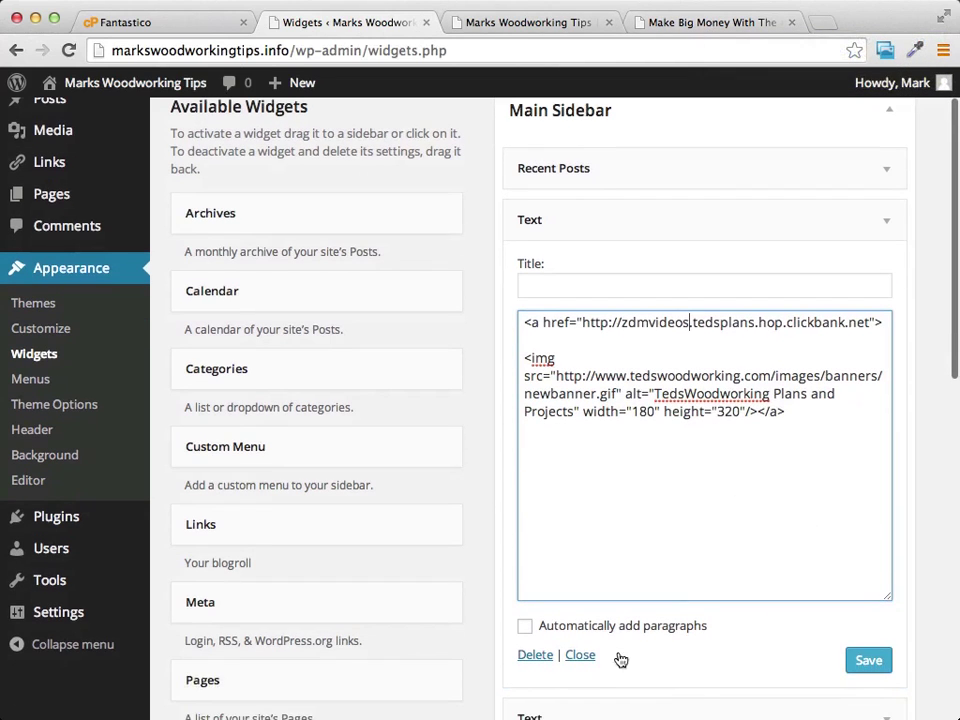
pyautogui.click(872, 661)
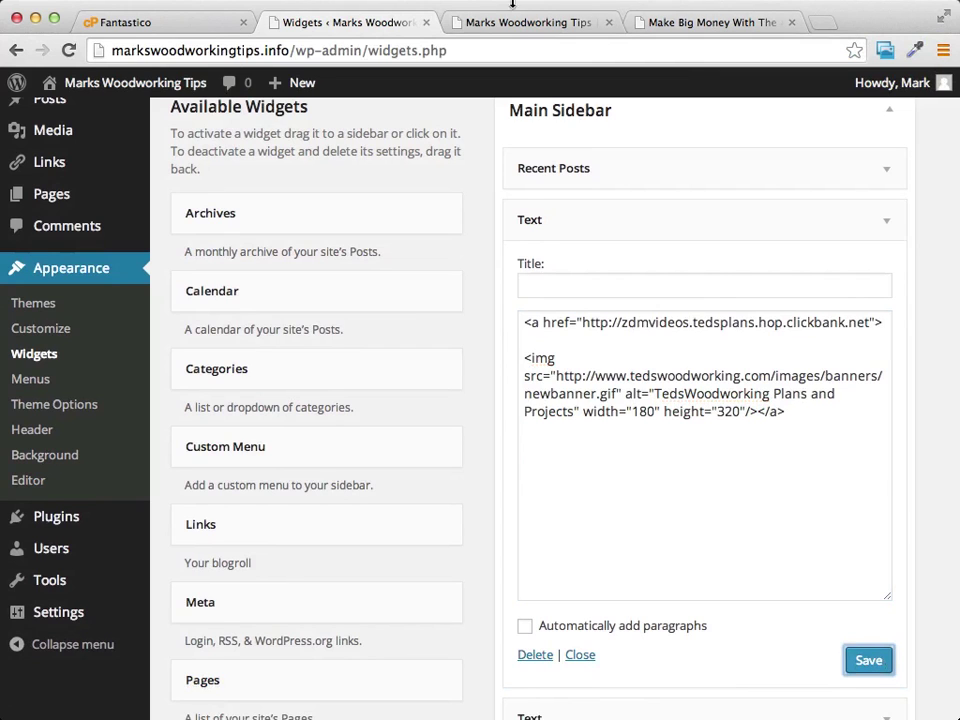
# - Reload the Marks Woodworking Tips blog and examine the banners in its sidebar and their position beside the posts
pyautogui.click(559, 24)
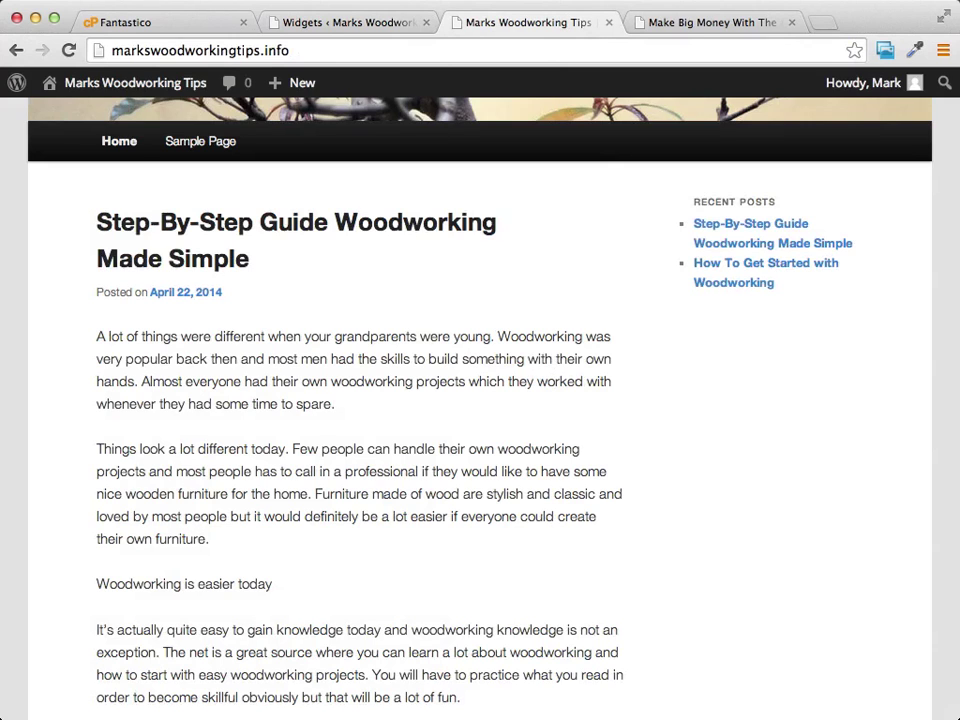
pyautogui.press('super+r')
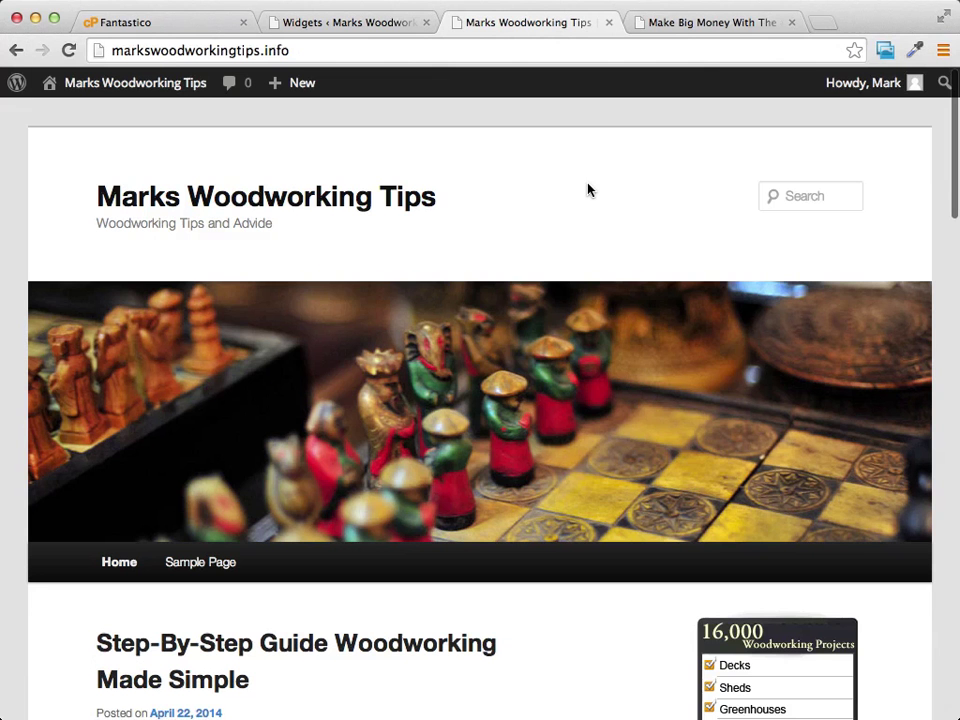
pyautogui.scroll(-5, 590, 190)
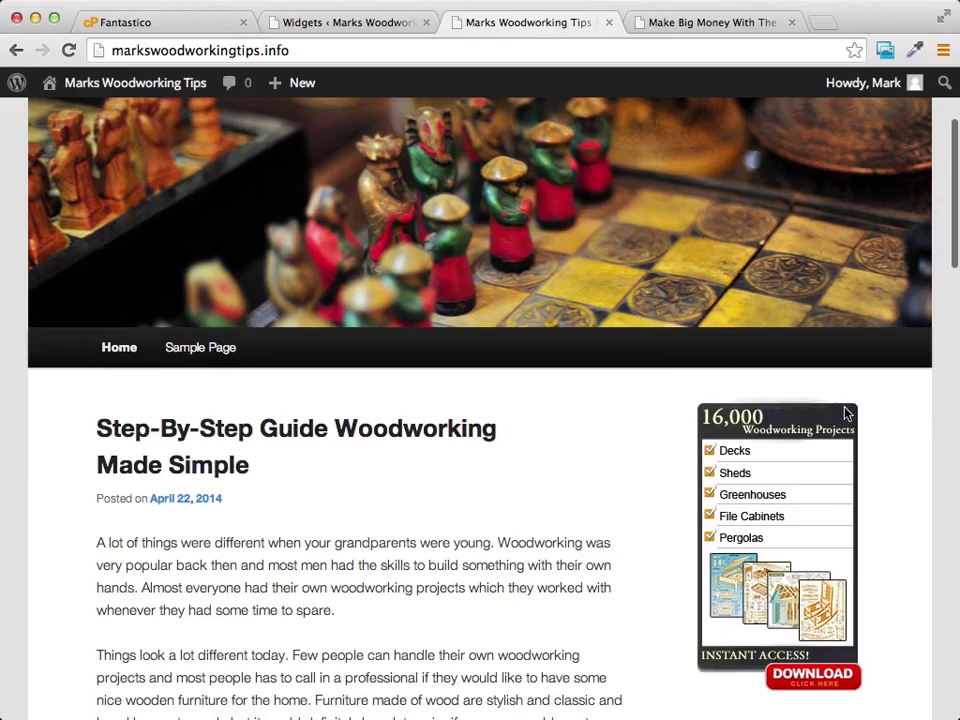
pyautogui.scroll(-5, 692, 392)
pyautogui.scroll(1, 740, 260)
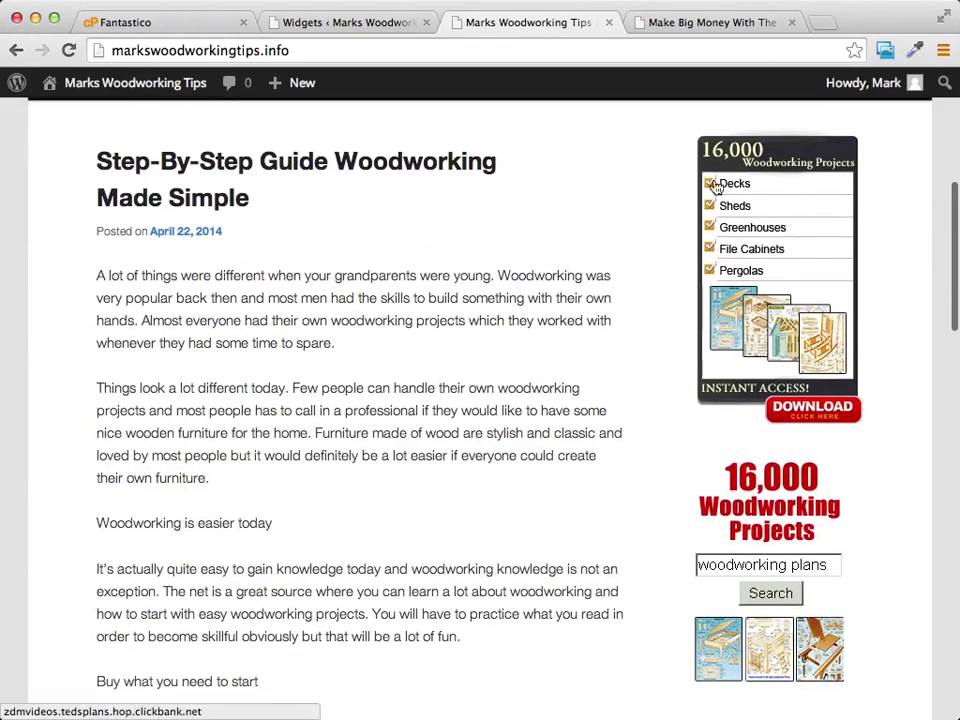
pyautogui.scroll(-12, 688, 339)
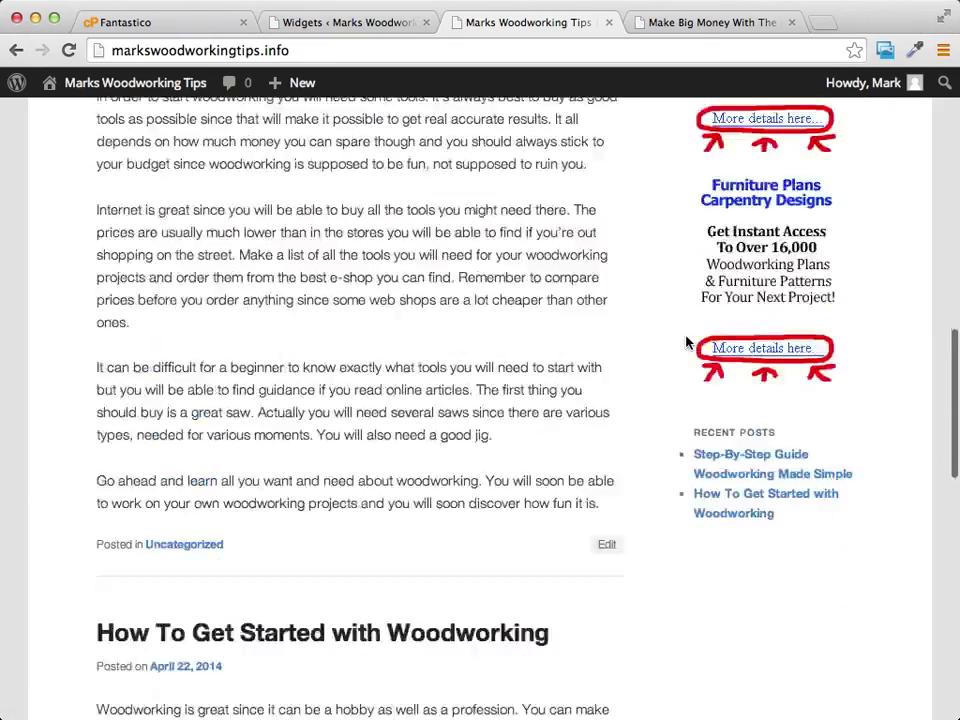
pyautogui.scroll(20, 688, 343)
pyautogui.scroll(-17, 688, 343)
pyautogui.scroll(18, 688, 343)
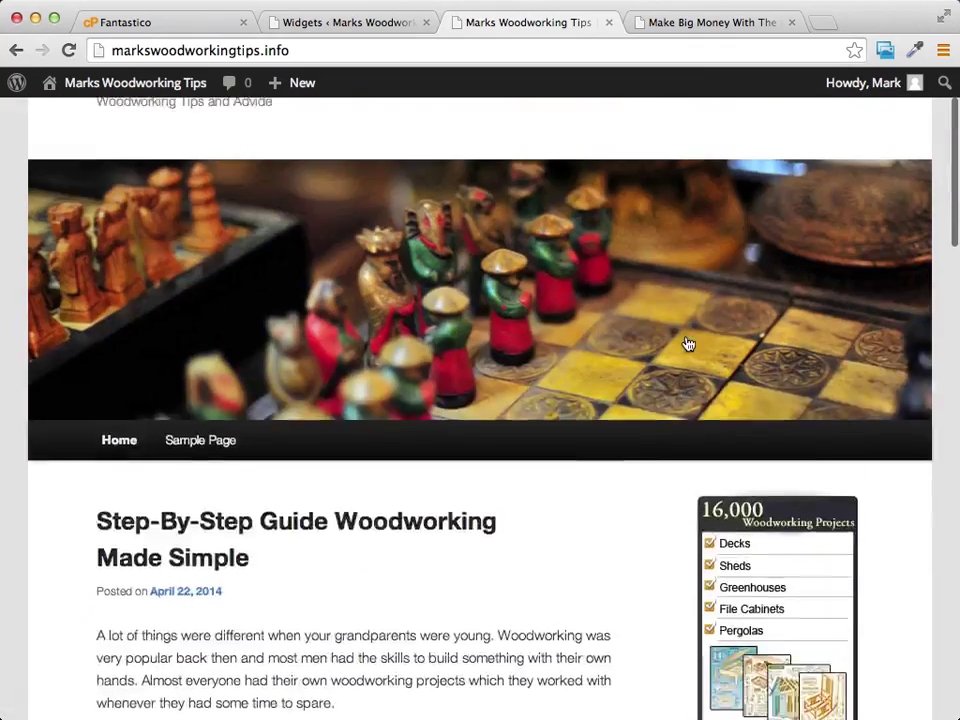
pyautogui.scroll(2, 688, 344)
# - Add a Text widget to Footer Area One on the blog's Widgets page
pyautogui.click(360, 24)
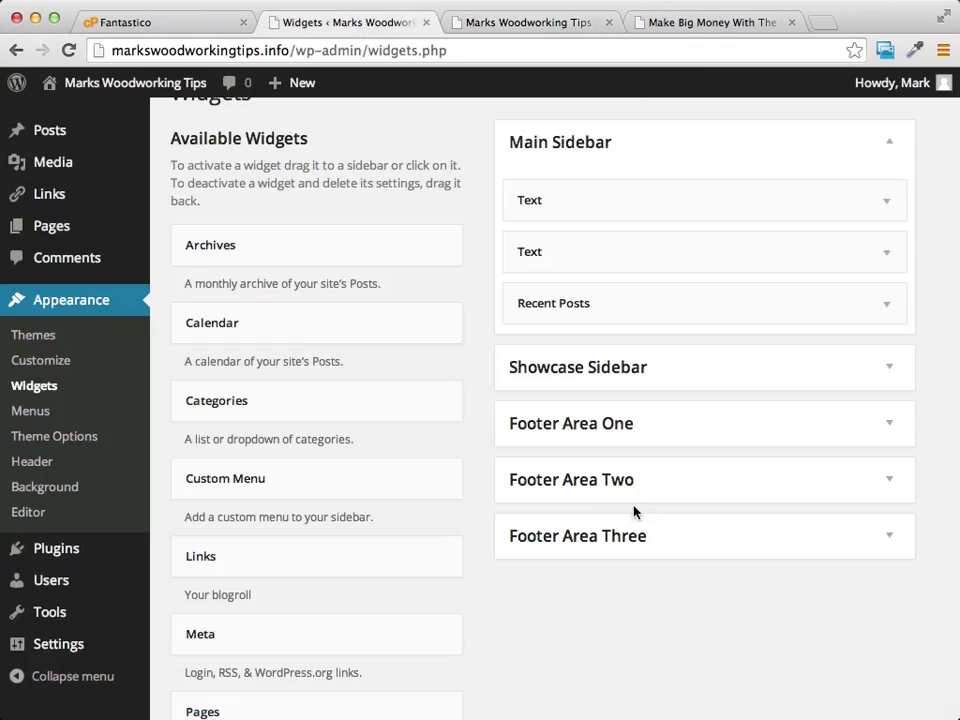
pyautogui.moveTo(531, 210); pyautogui.dragTo(480, 112)
pyautogui.click(891, 425)
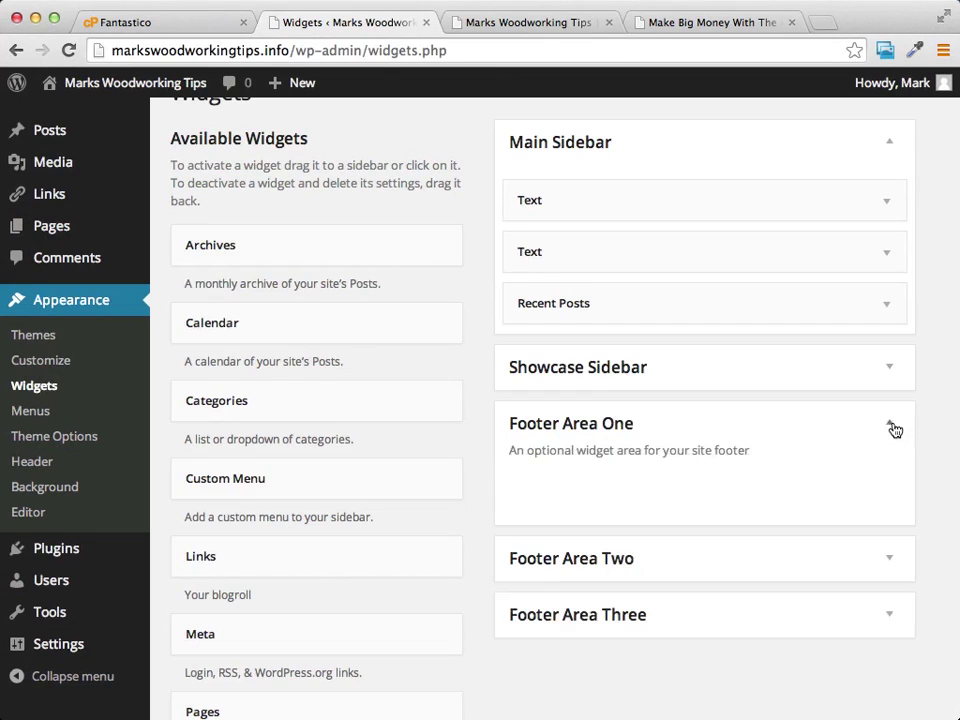
pyautogui.scroll(-2, 891, 435)
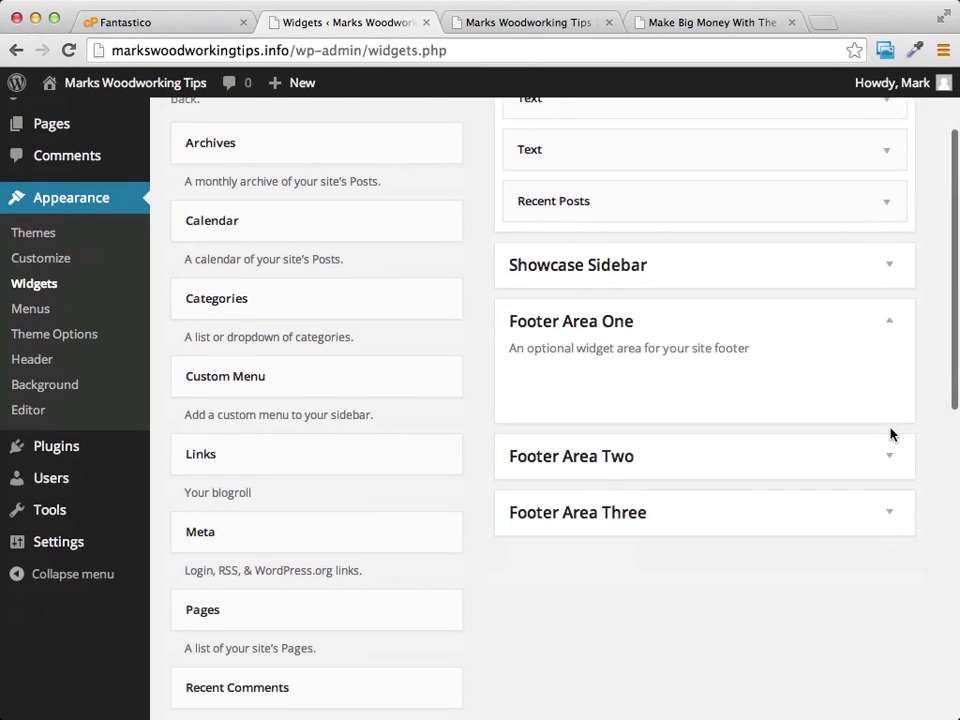
pyautogui.click(892, 516)
pyautogui.scroll(-10, 561, 388)
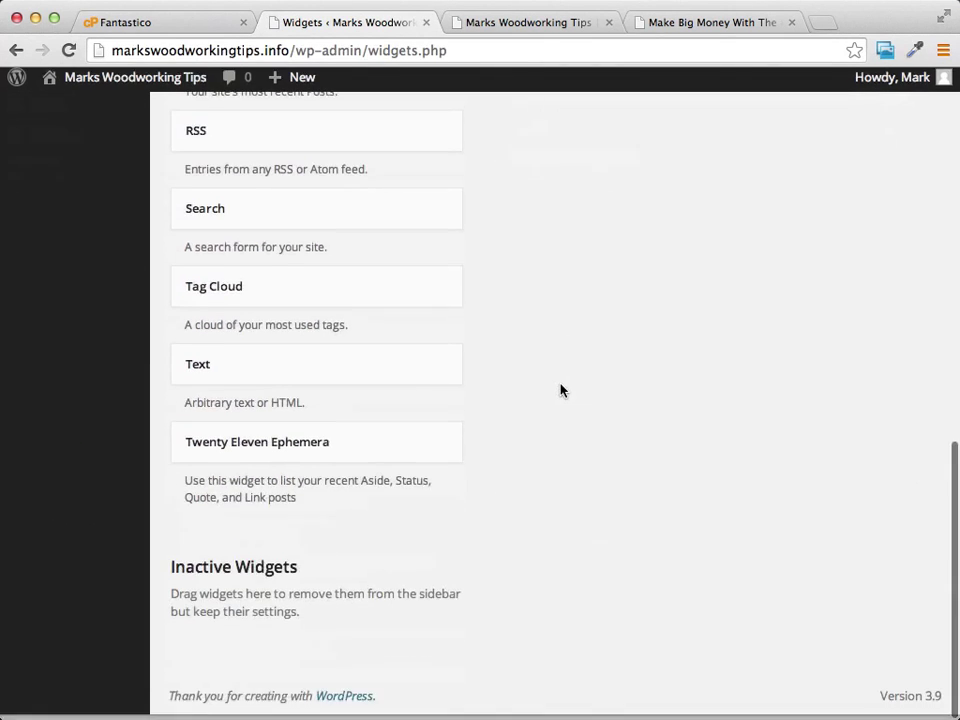
pyautogui.click(218, 379)
pyautogui.click(214, 520)
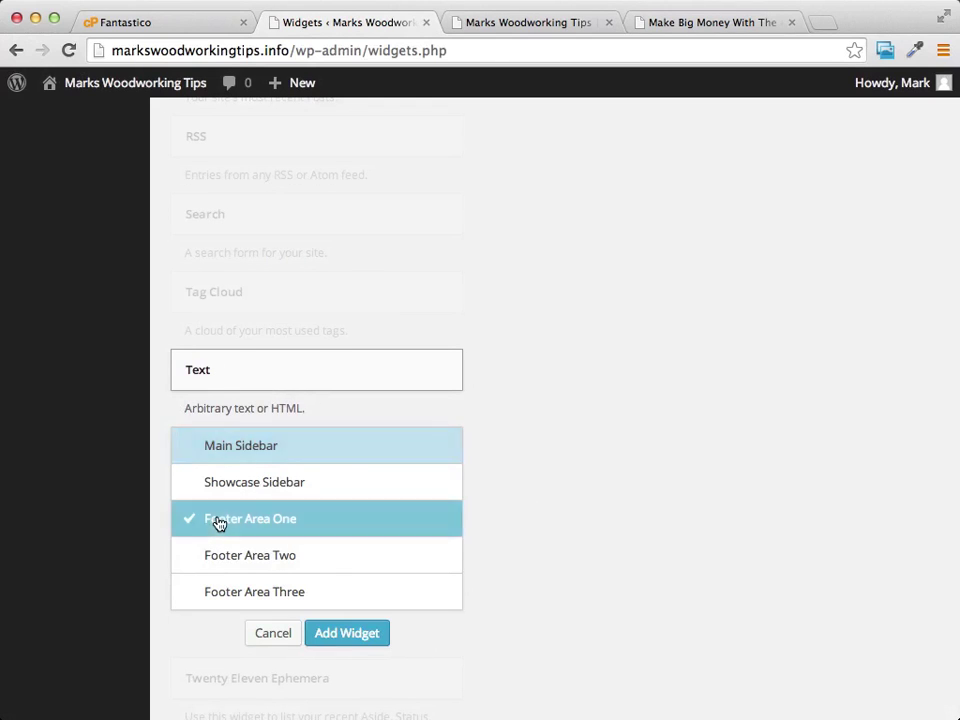
pyautogui.click(346, 634)
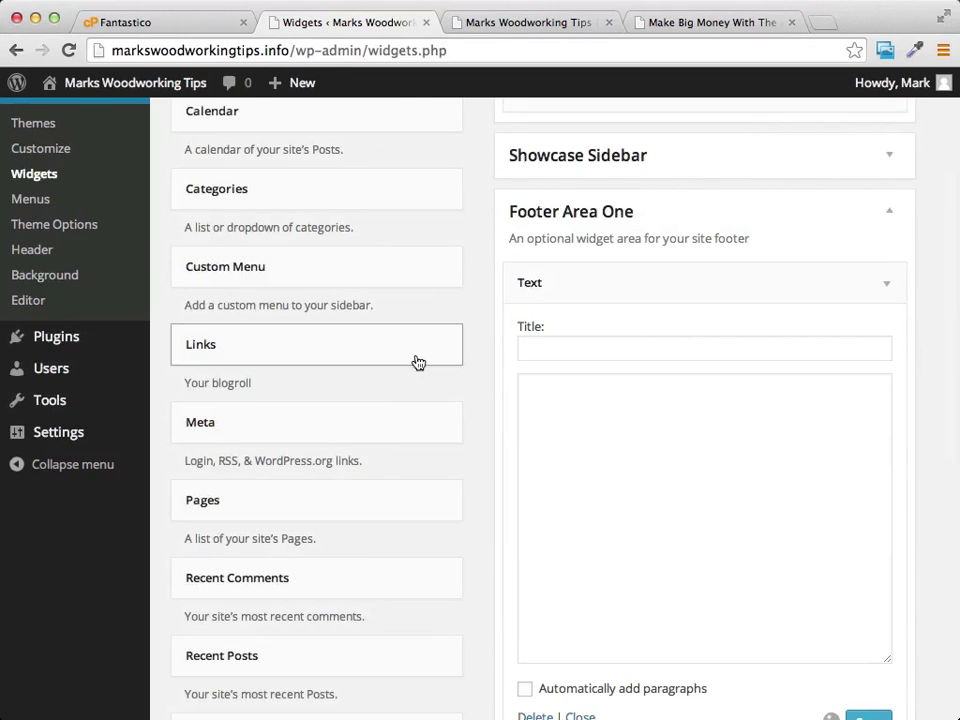
# - Copy the HTML code of the 250x250 tedsbanners.gif banner from the affiliate page
pyautogui.scroll(-2, 413, 362)
pyautogui.click(696, 296)
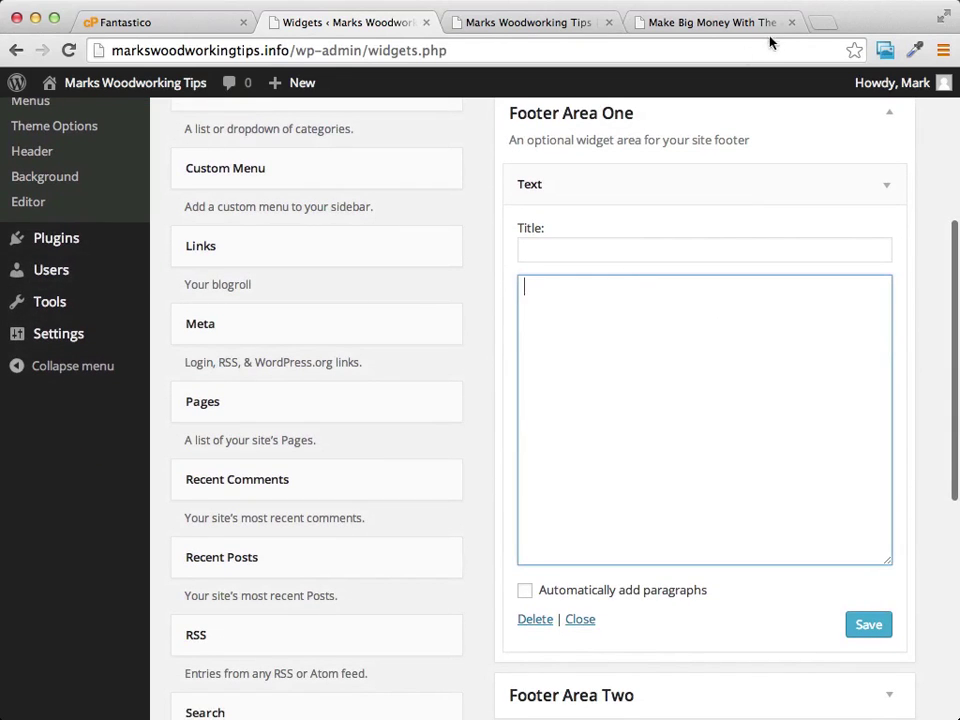
pyautogui.click(728, 21)
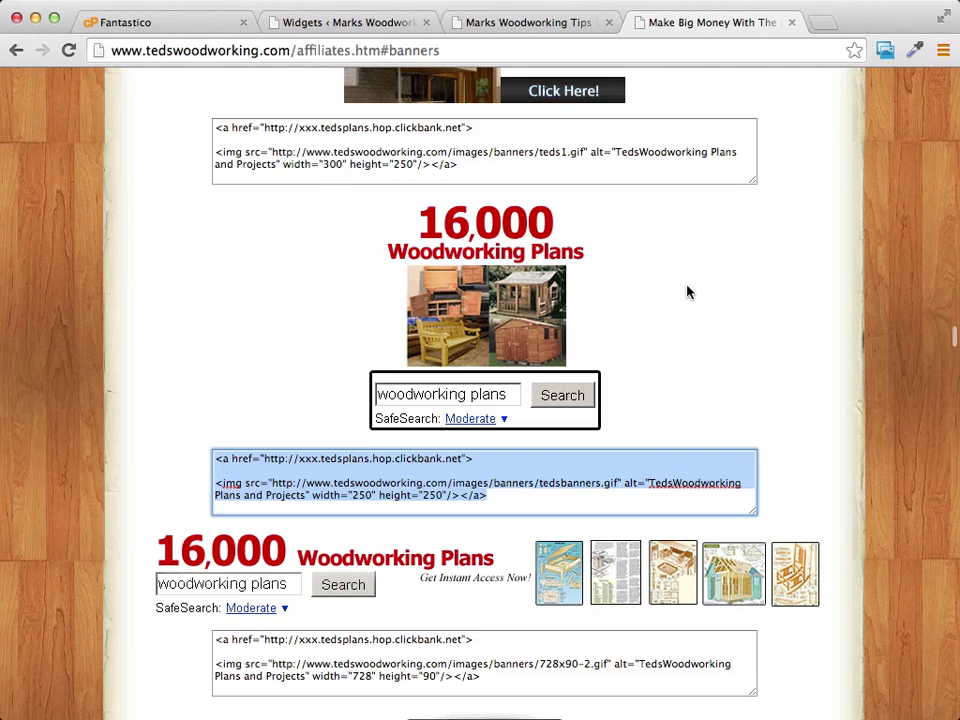
pyautogui.rightClick(289, 486)
pyautogui.click(365, 444)
# - Paste the banner code into the Footer Area One Text widget, replace xxx with the affiliate ID zdmvideos, and save the widget
pyautogui.click(349, 24)
pyautogui.click(661, 364)
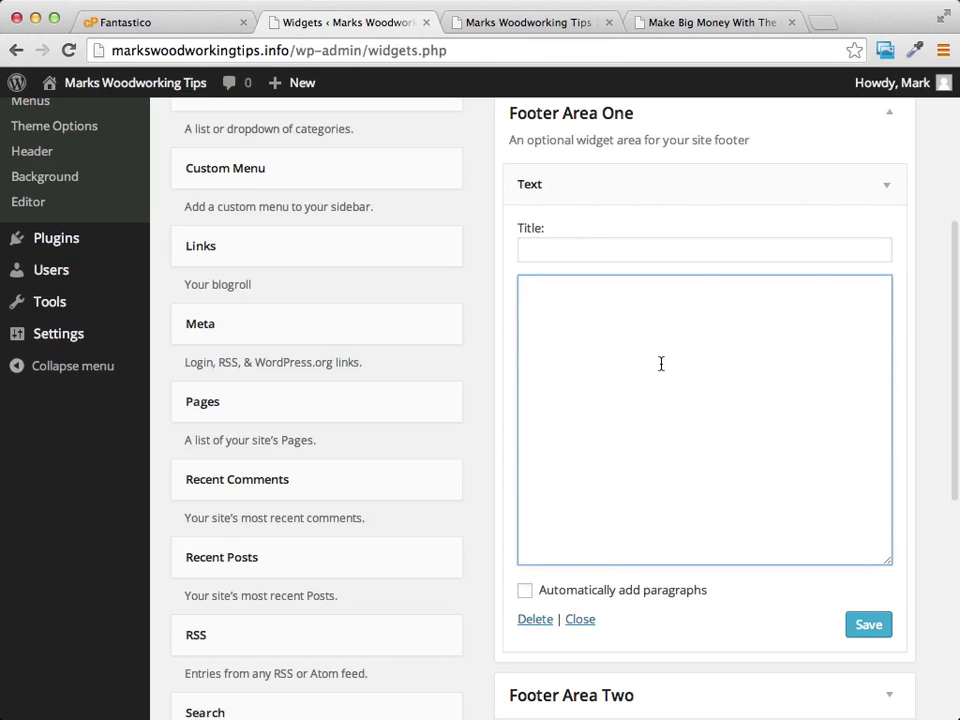
pyautogui.press('super+v')
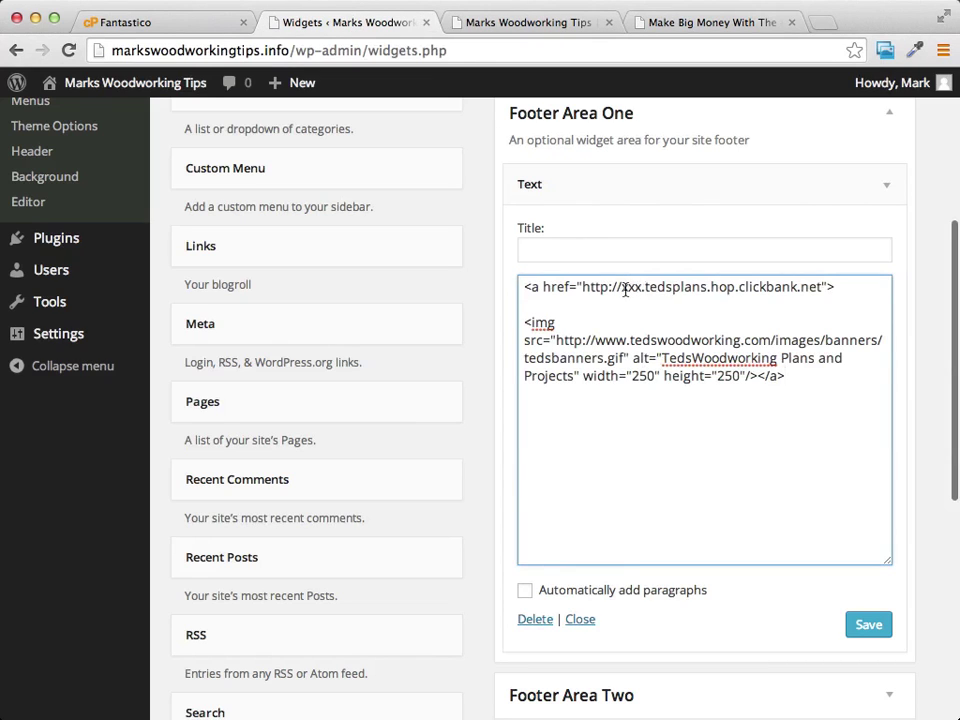
pyautogui.doubleClick(631, 289)
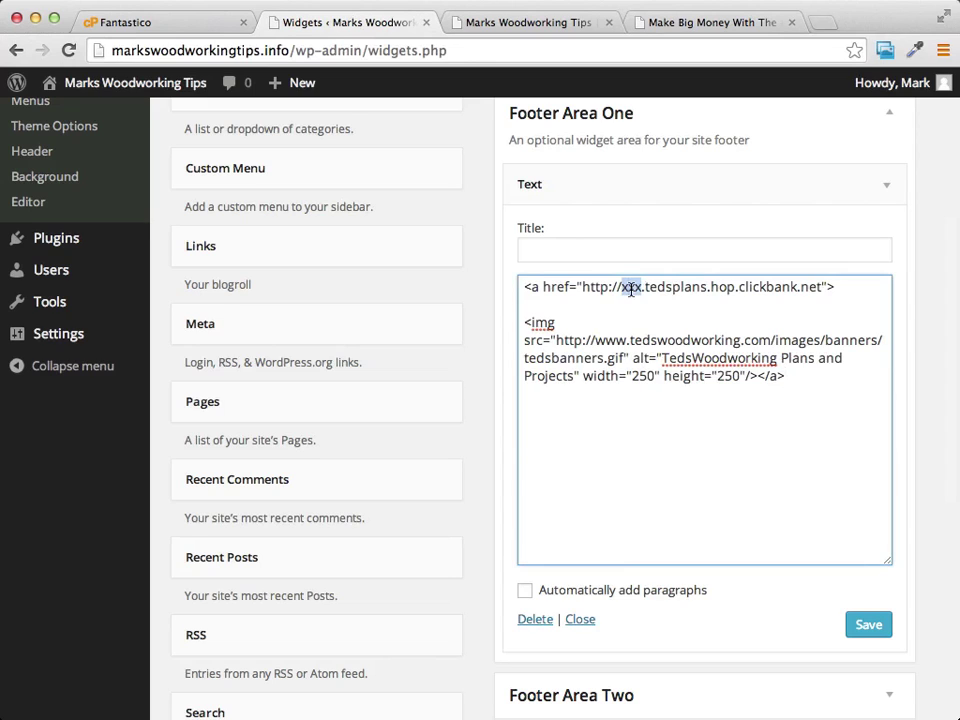
pyautogui.write('zdmvide')
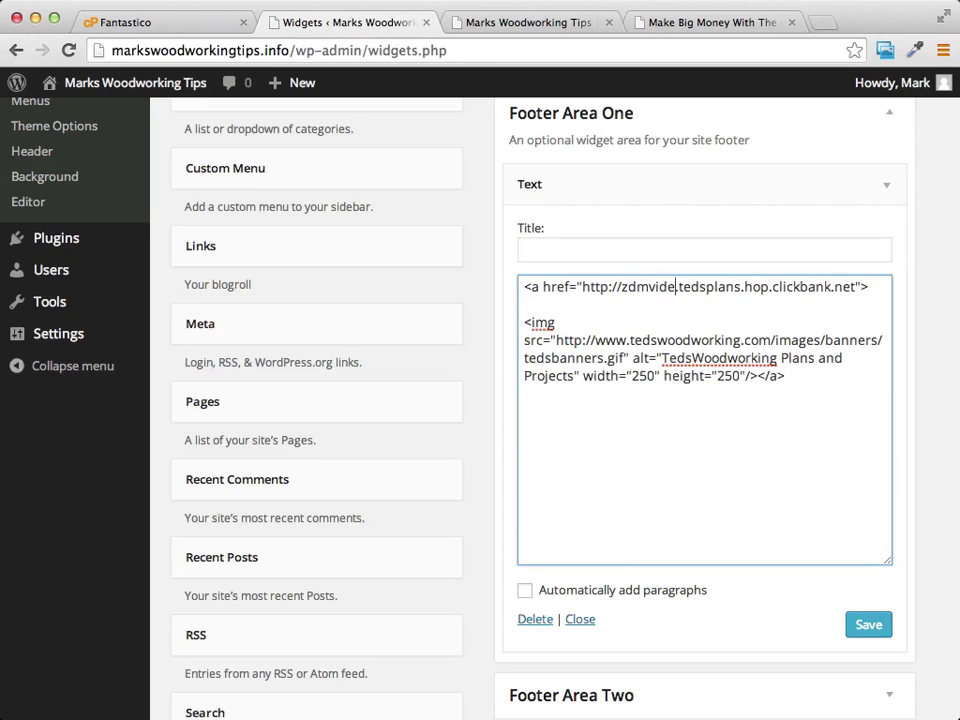
pyautogui.write('os')
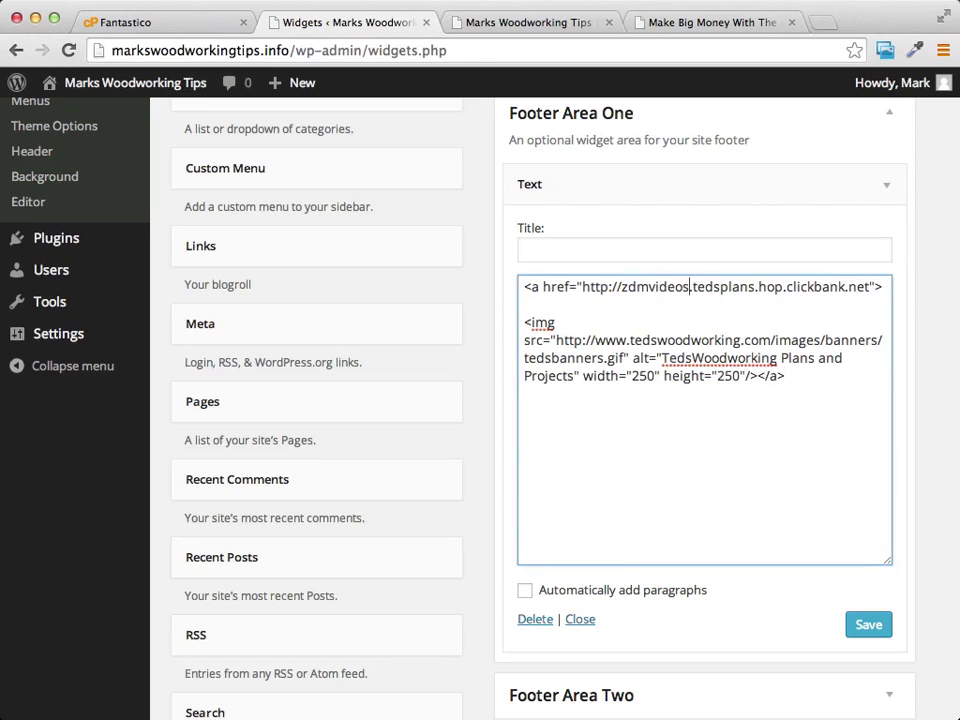
pyautogui.click(868, 626)
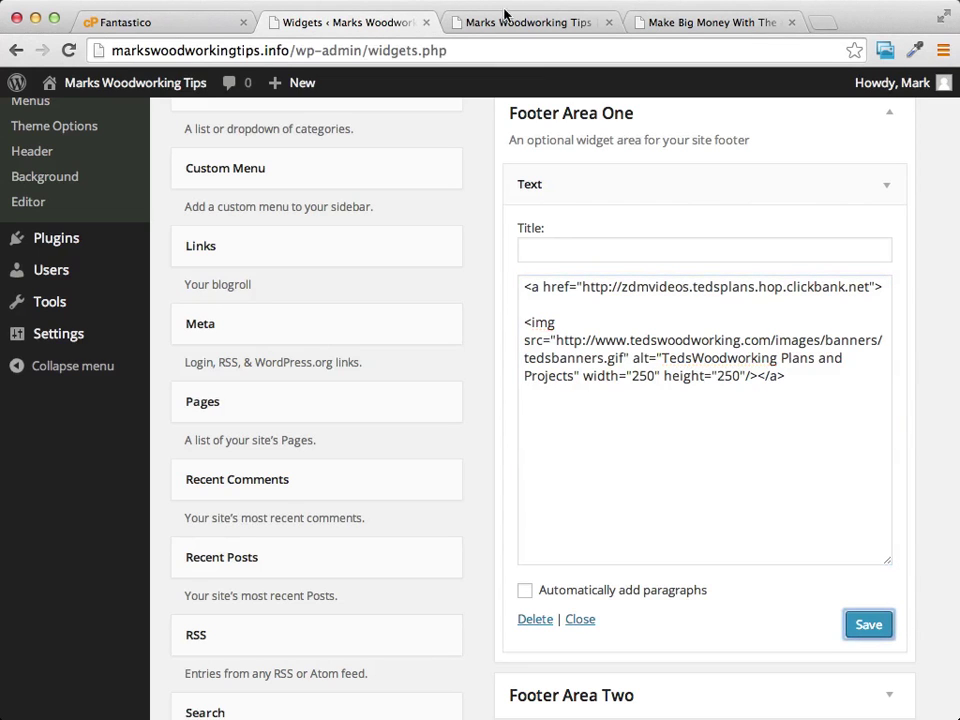
# - Browse the banners on the affiliate page and copy the HTML code of the 250x236 bannerbox3.jpg banner
pyautogui.click(711, 23)
pyautogui.scroll(-15, 724, 505)
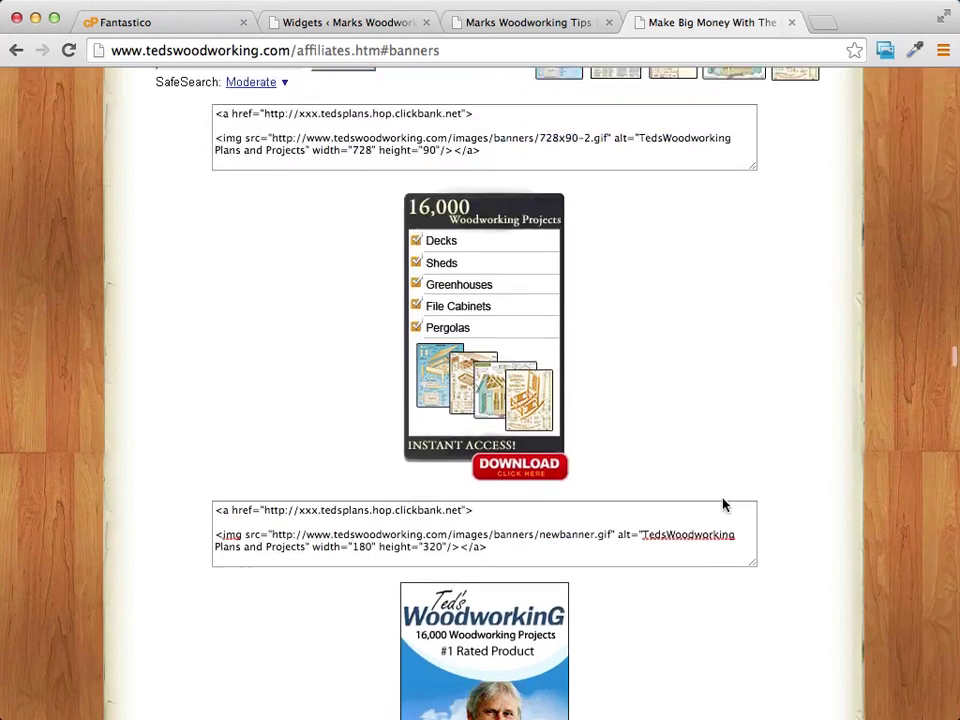
pyautogui.scroll(-10, 724, 505)
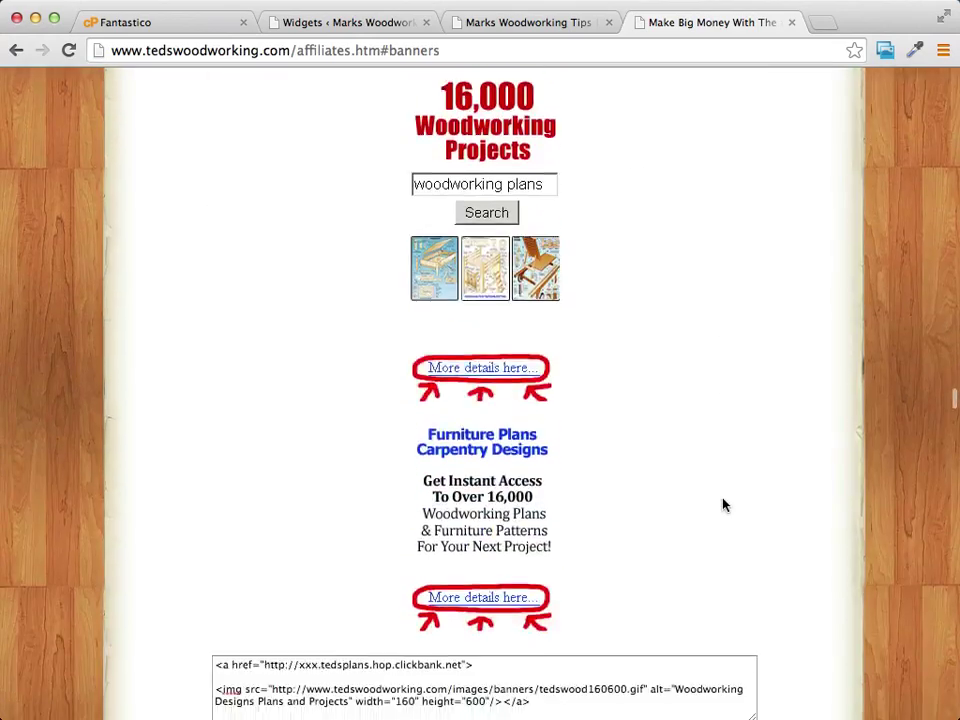
pyautogui.scroll(15, 723, 498)
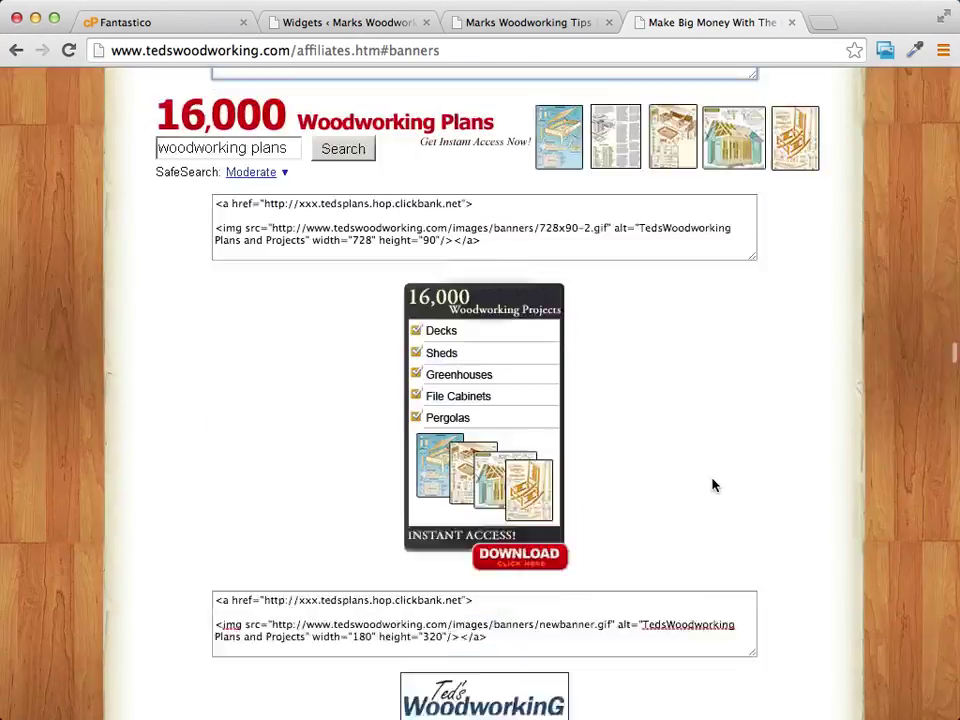
pyautogui.scroll(5, 713, 480)
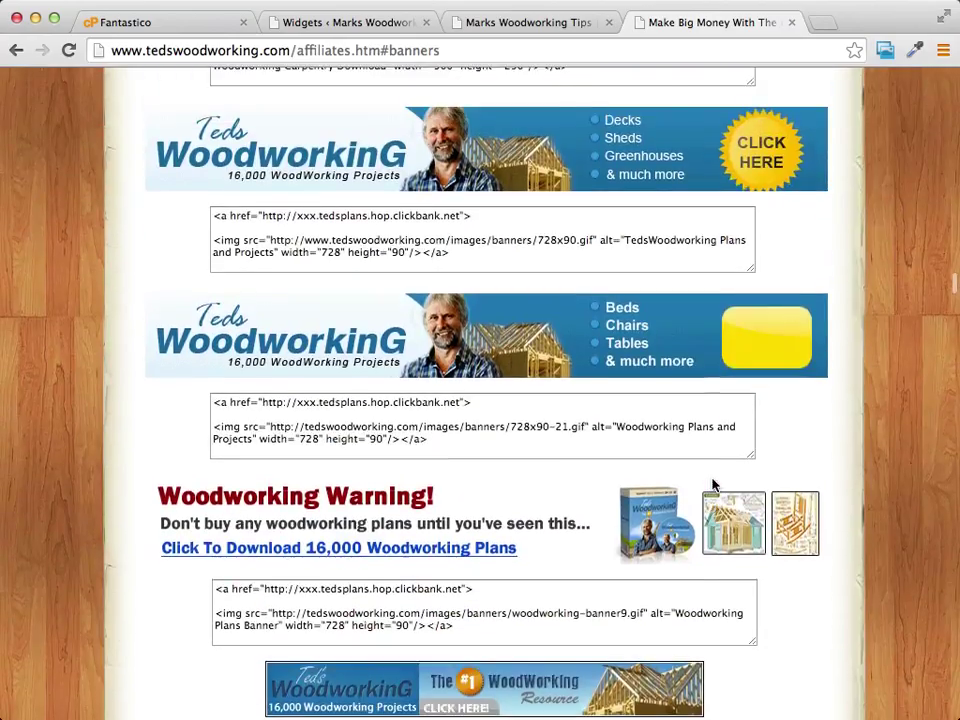
pyautogui.scroll(-10, 711, 484)
pyautogui.scroll(5, 714, 485)
pyautogui.scroll(-3, 714, 484)
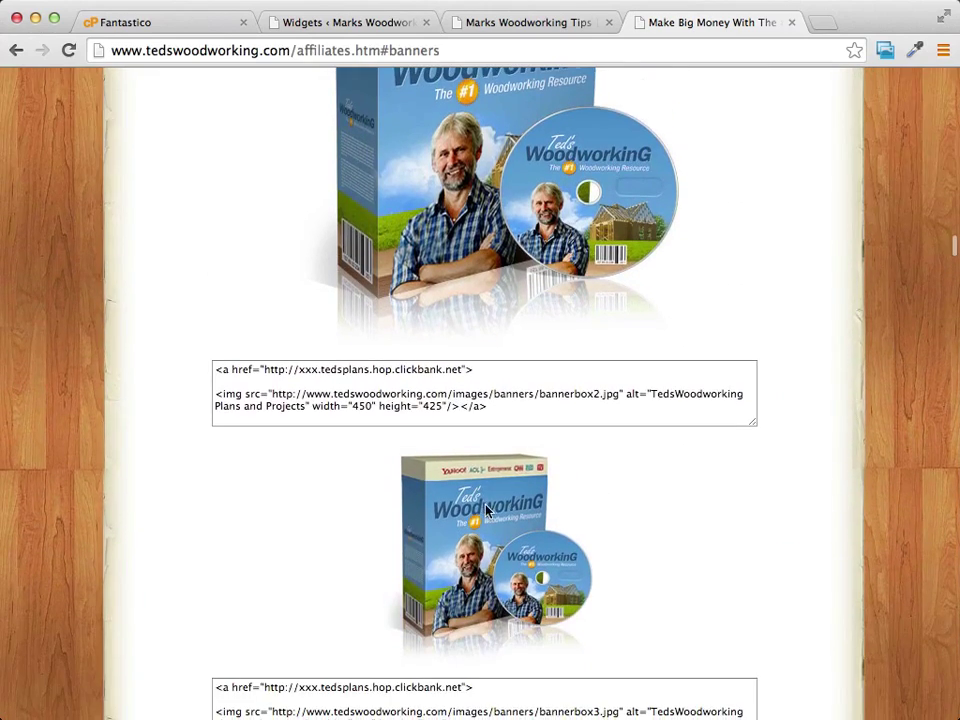
pyautogui.scroll(-5, 730, 510)
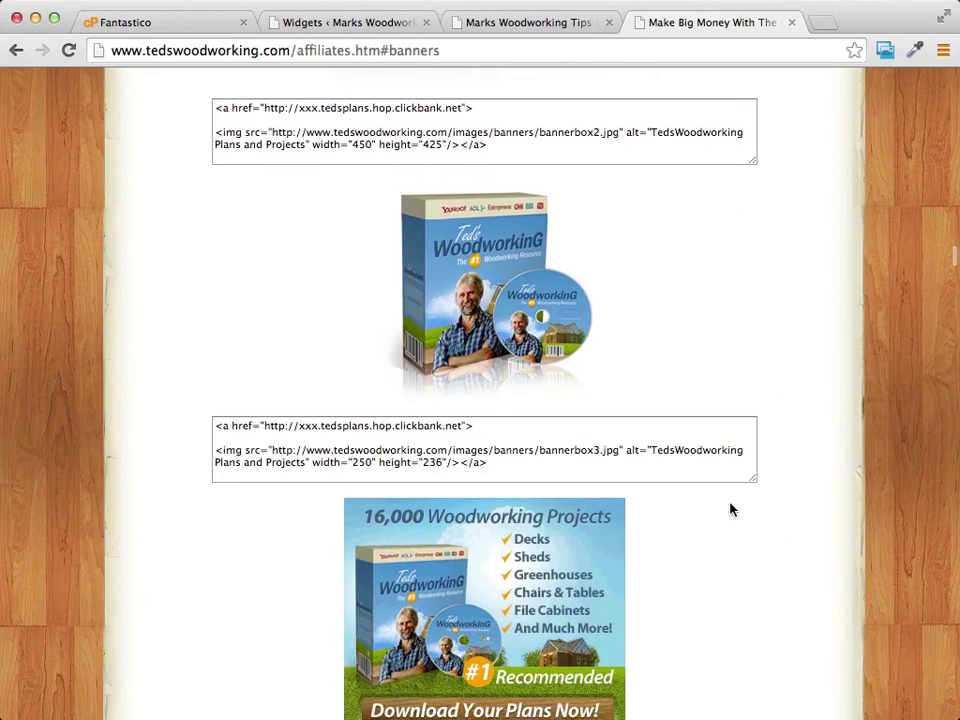
pyautogui.scroll(-2, 730, 510)
pyautogui.moveTo(485, 365); pyautogui.dragTo(210, 330)
pyautogui.rightClick(284, 333)
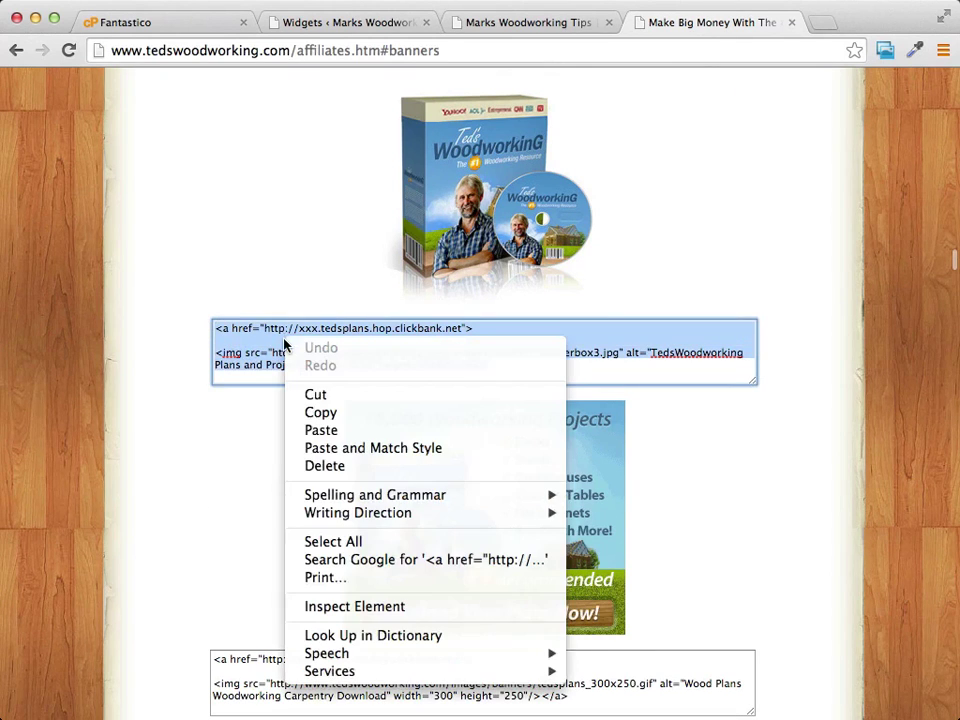
pyautogui.click(369, 418)
# - Add a Text widget to Footer Area Three on the blog's Widgets page
pyautogui.click(352, 26)
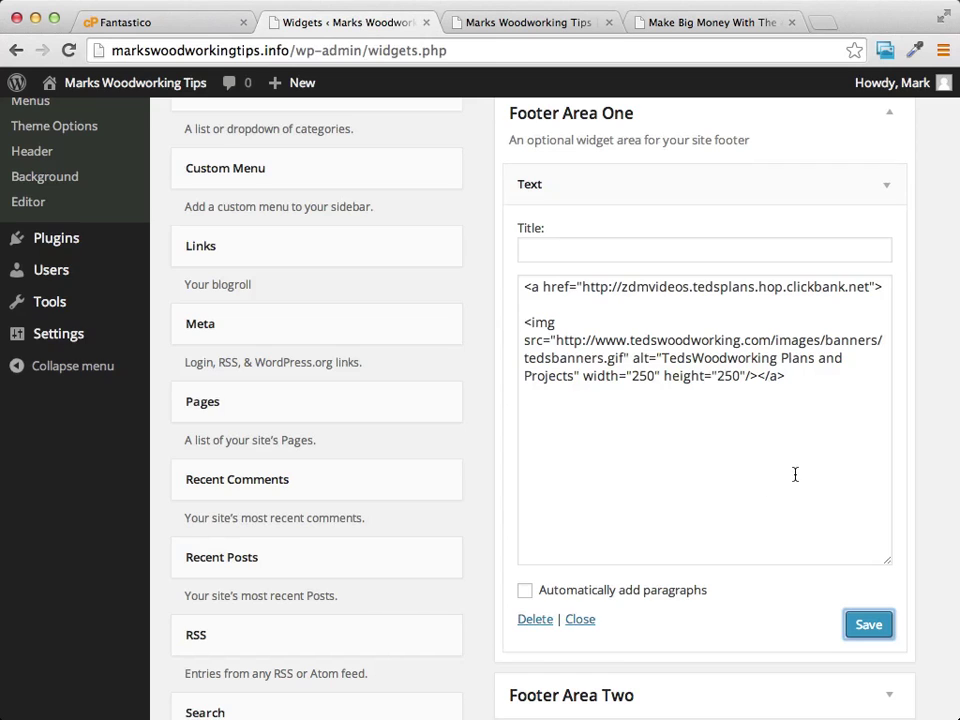
pyautogui.scroll(-5, 795, 474)
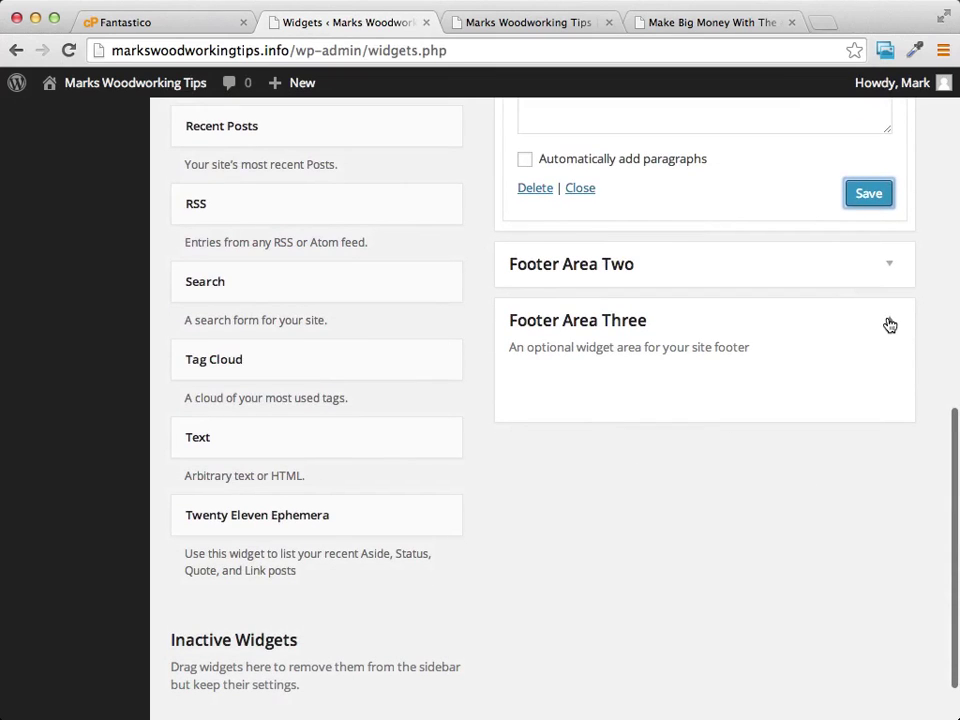
pyautogui.click(889, 325)
pyautogui.scroll(-3, 536, 584)
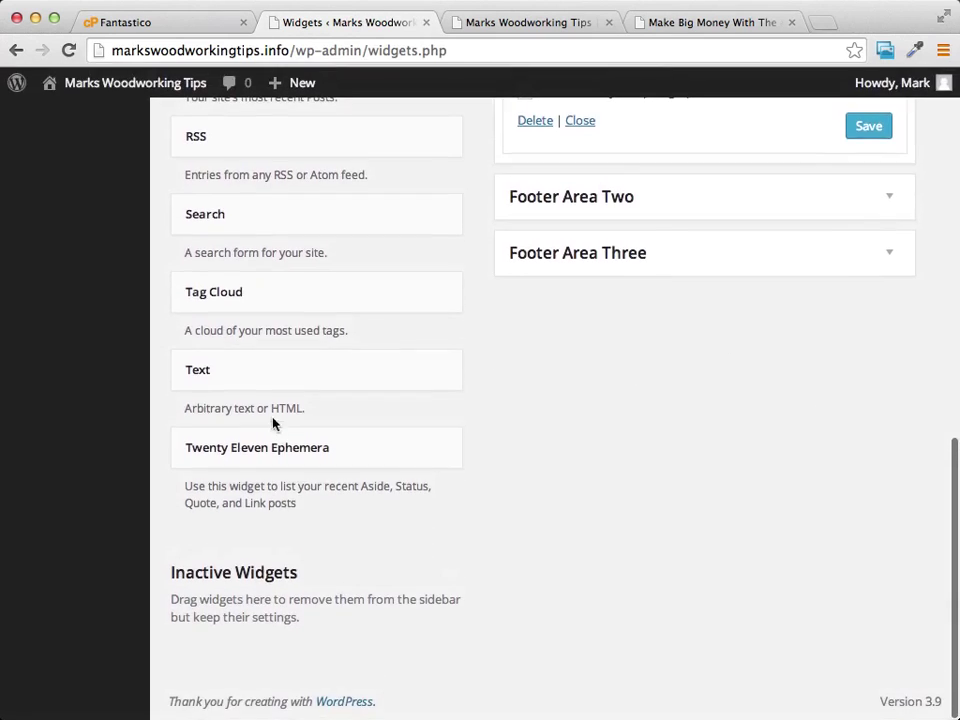
pyautogui.click(216, 376)
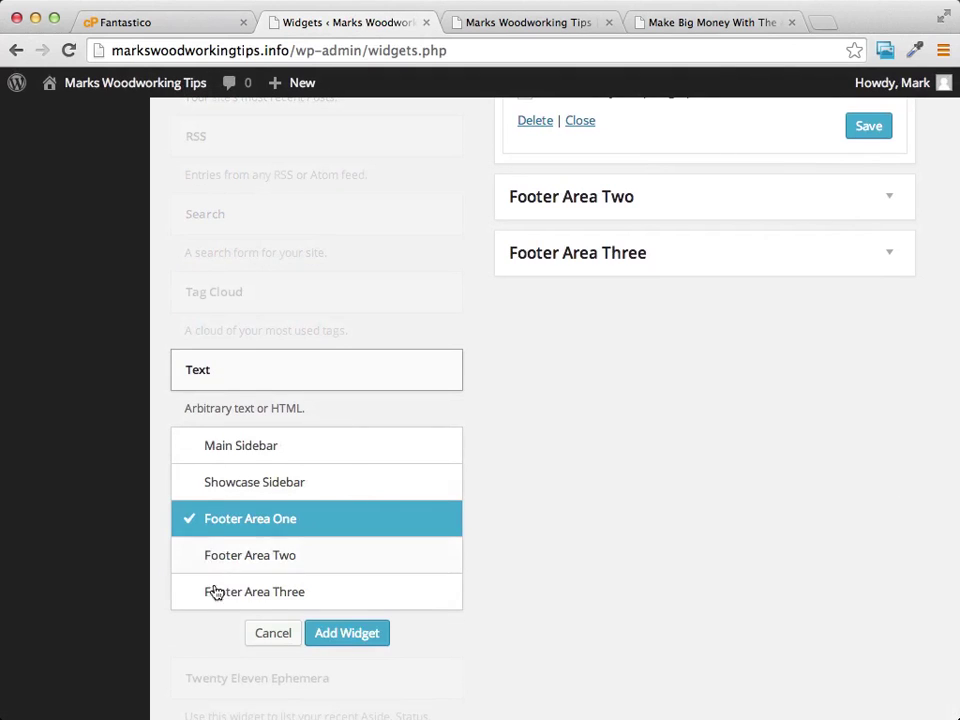
pyautogui.click(279, 597)
pyautogui.click(362, 641)
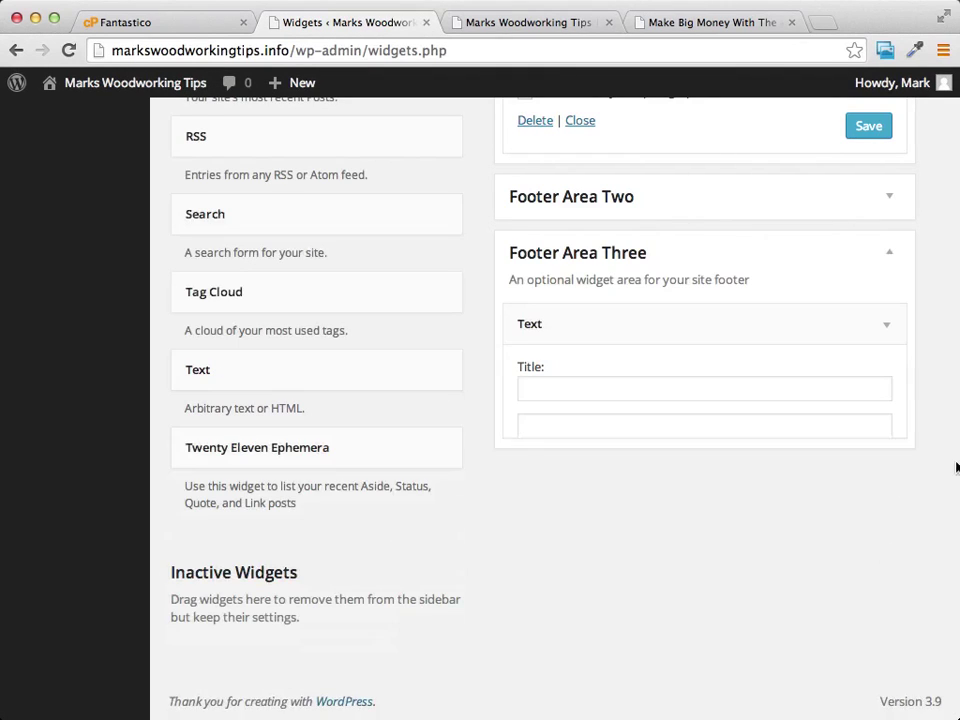
# - Paste the banner code into the Footer Area Three Text widget, replace xxx with the affiliate ID zdmvideos, and save the widget
pyautogui.click(565, 453)
pyautogui.press('super+v')
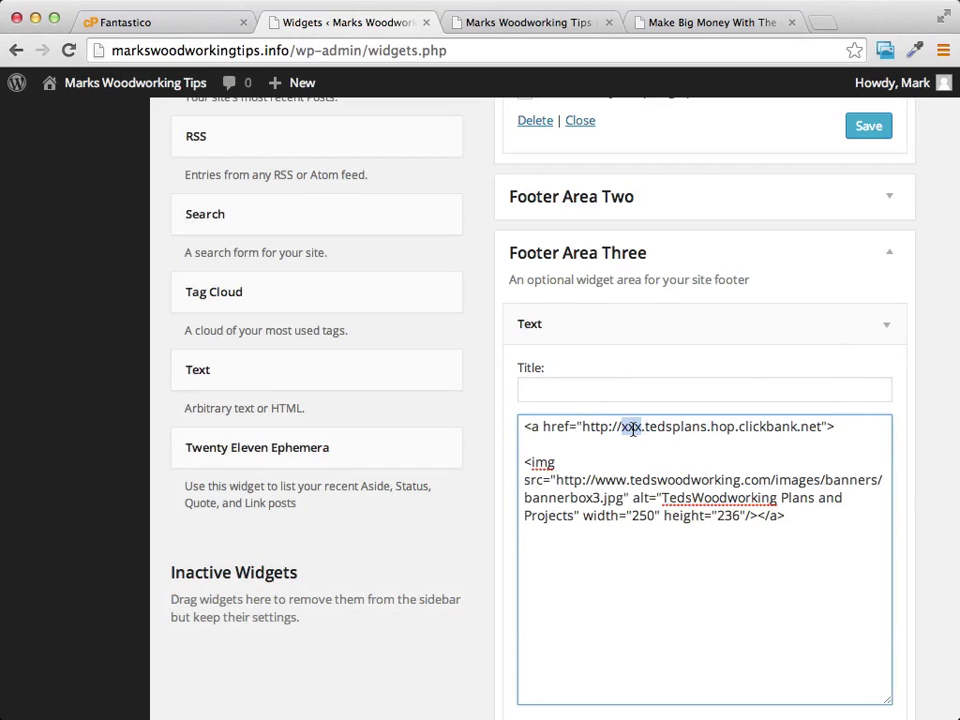
pyautogui.write('zdm')
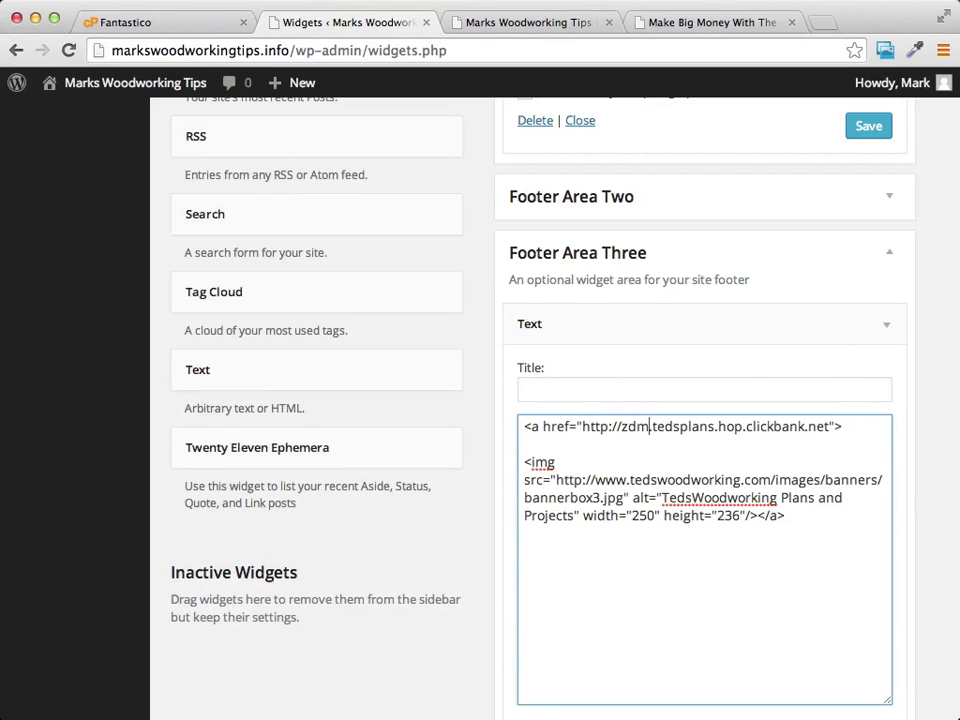
pyautogui.write('videos')
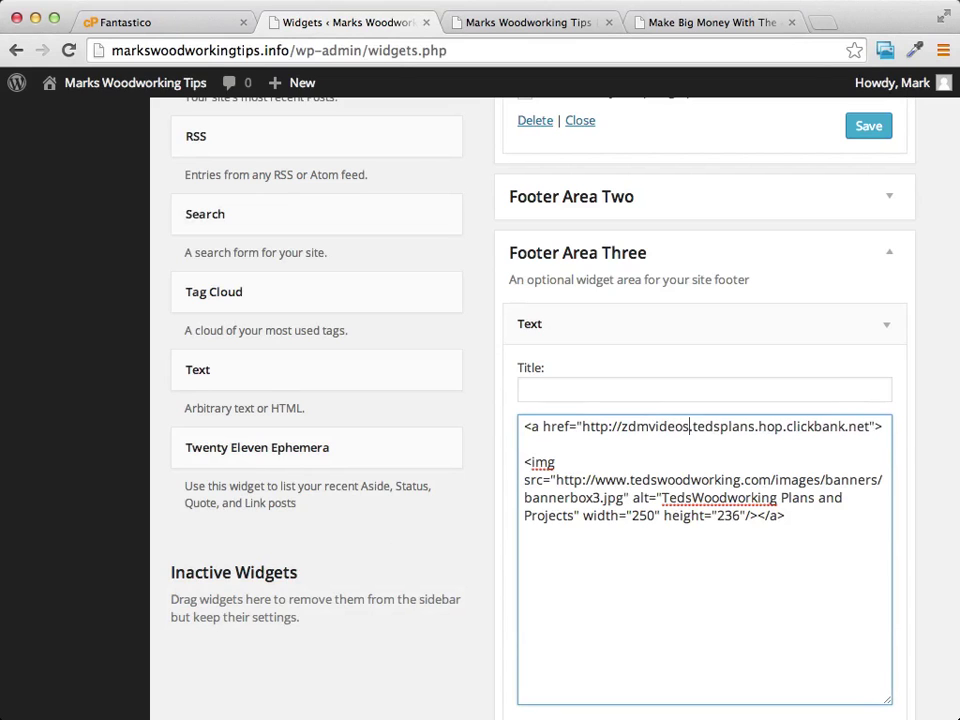
pyautogui.scroll(-3, 858, 410)
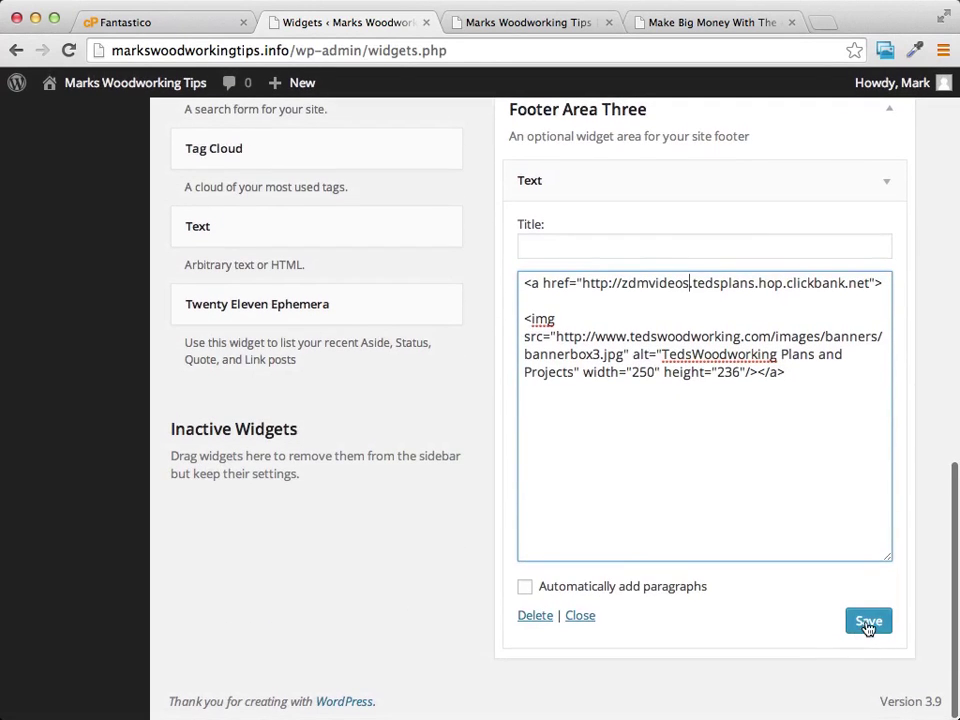
pyautogui.click(868, 621)
pyautogui.scroll(5, 934, 285)
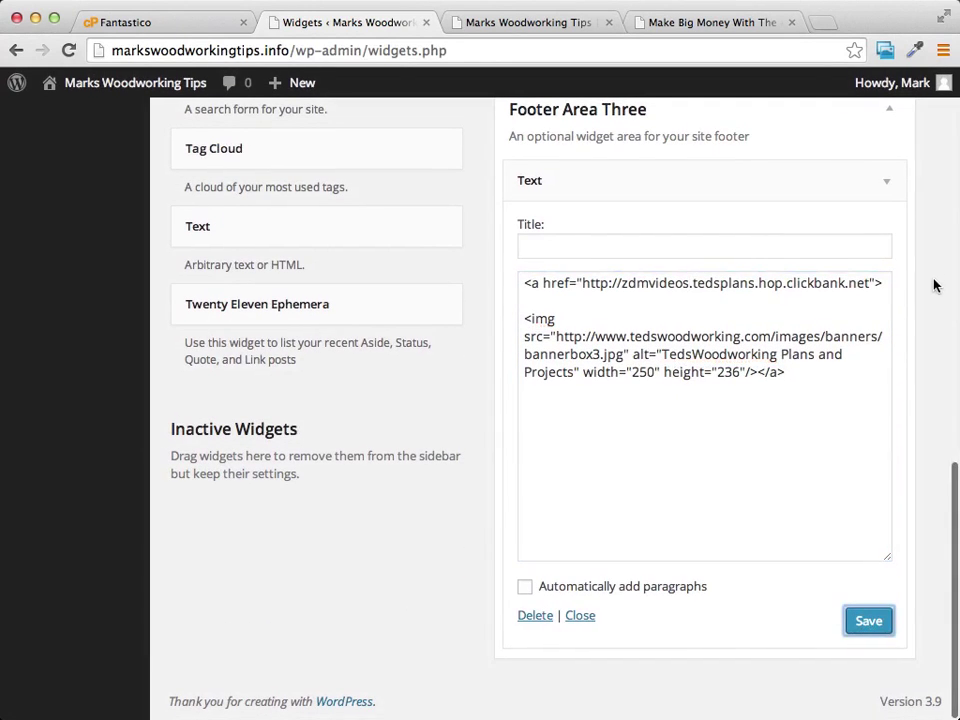
# - Reload the Marks Woodworking Tips blog and examine the banners in its sidebar and footer
pyautogui.click(527, 24)
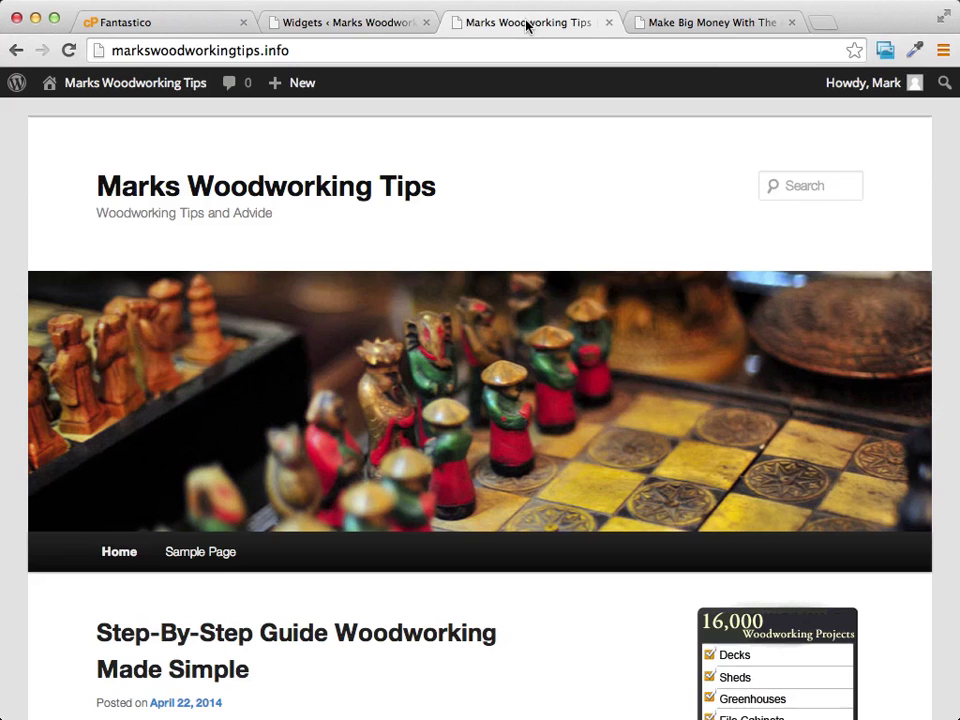
pyautogui.click(72, 51)
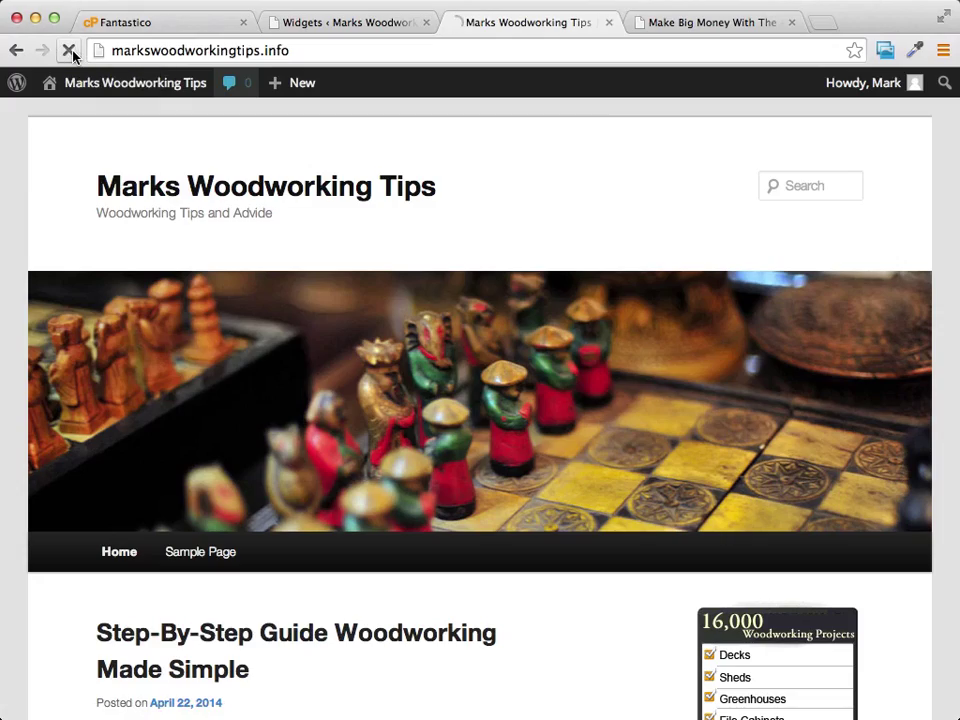
pyautogui.scroll(-10, 619, 157)
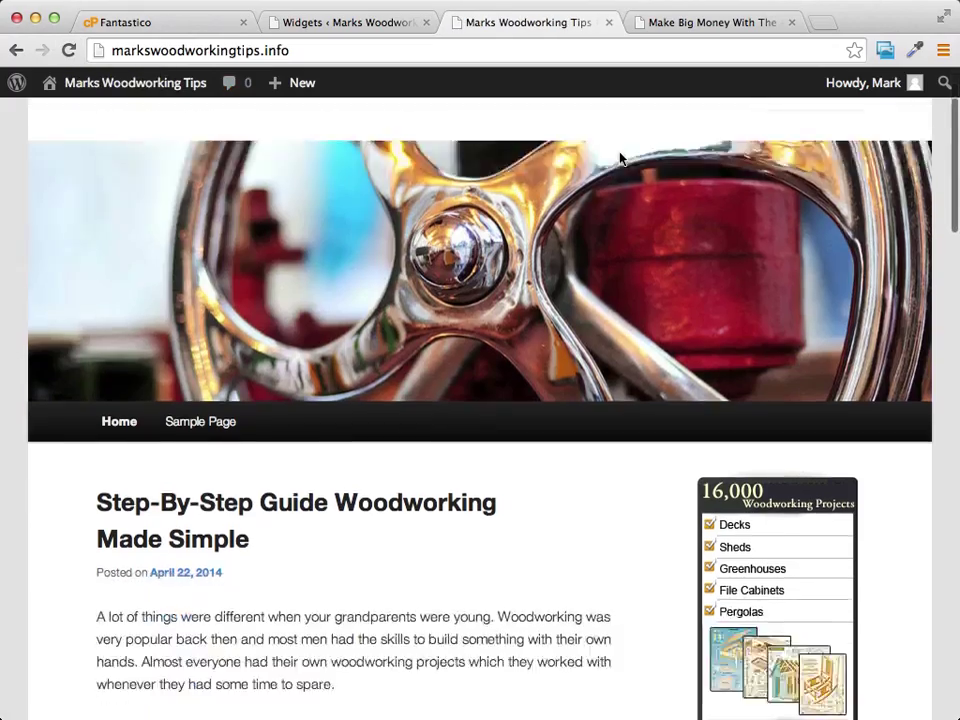
pyautogui.scroll(-15, 790, 280)
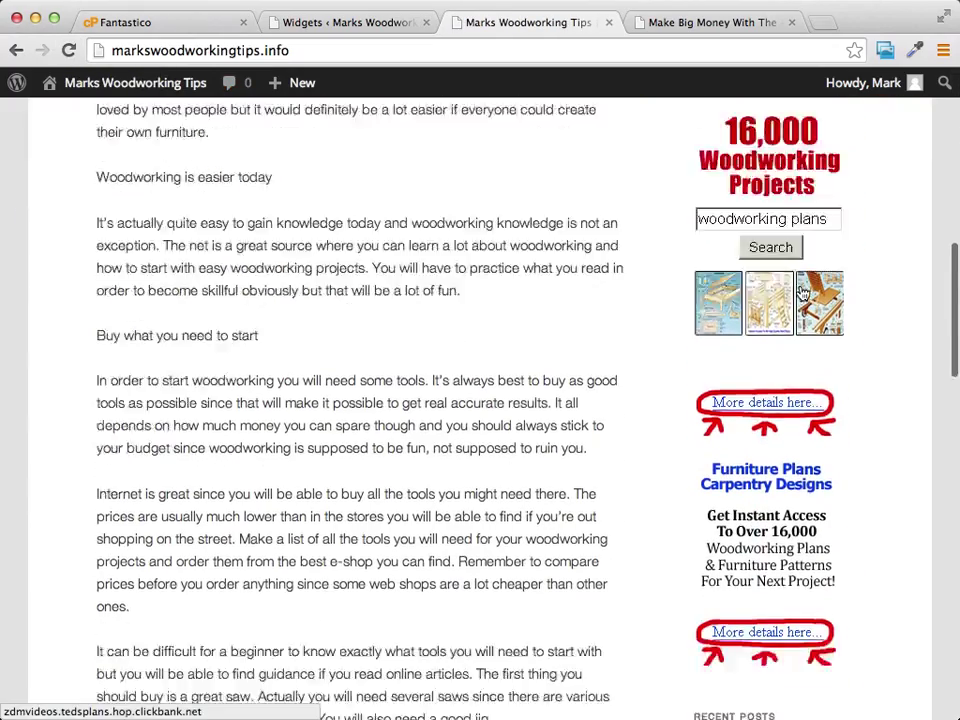
pyautogui.scroll(-15, 800, 290)
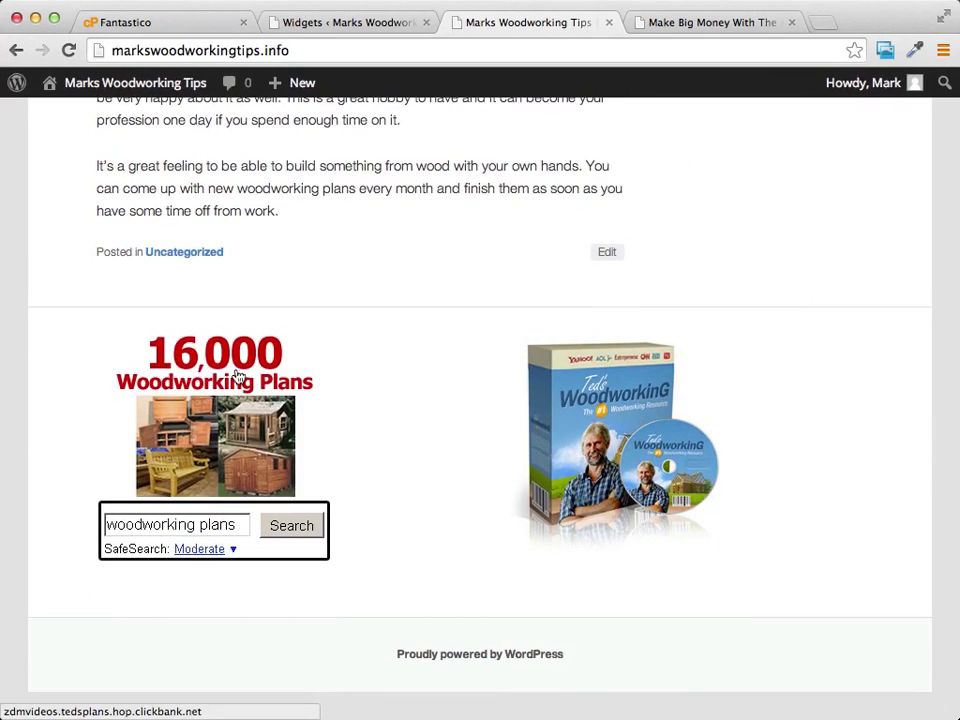
pyautogui.scroll(10, 520, 400)
pyautogui.scroll(15, 601, 443)
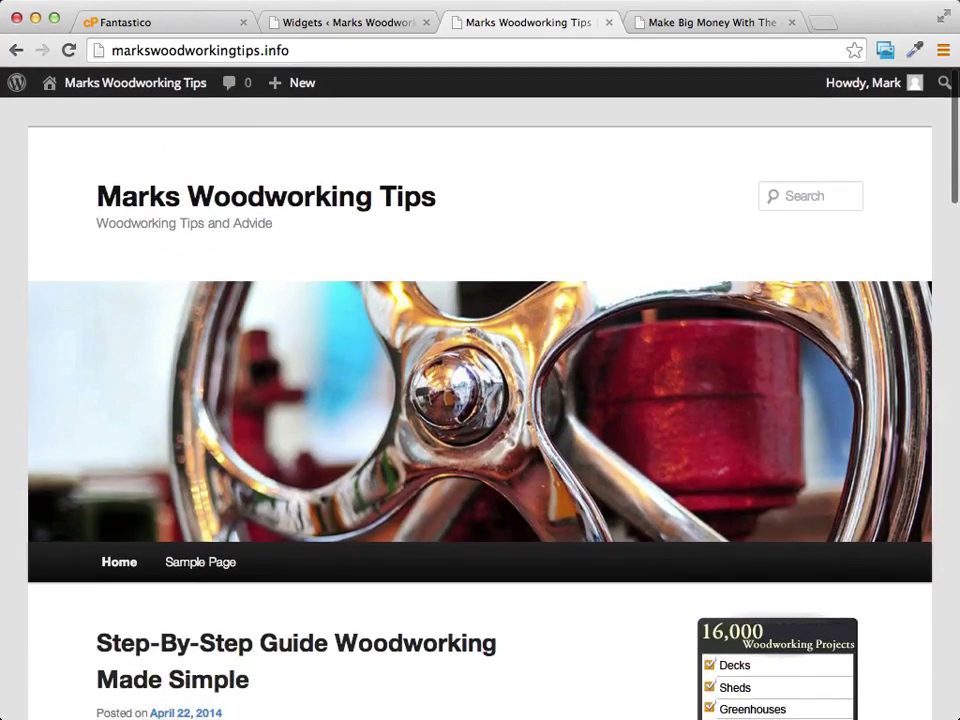
# - Open the blog's home page again from its site title and return to the Widgets page
pyautogui.press('super+Tab')
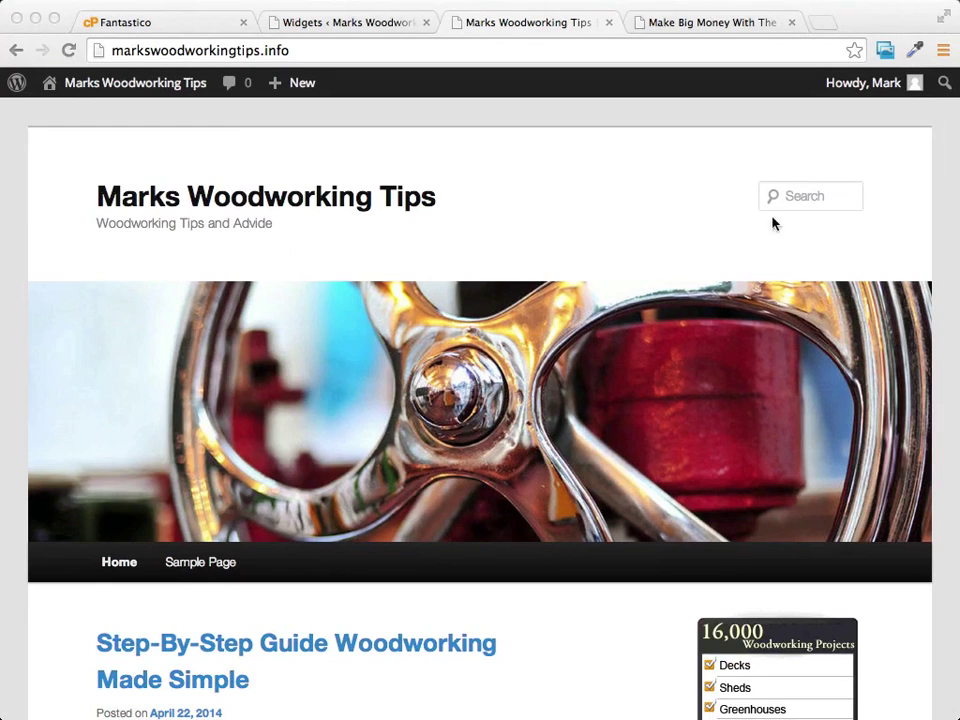
pyautogui.click(593, 178)
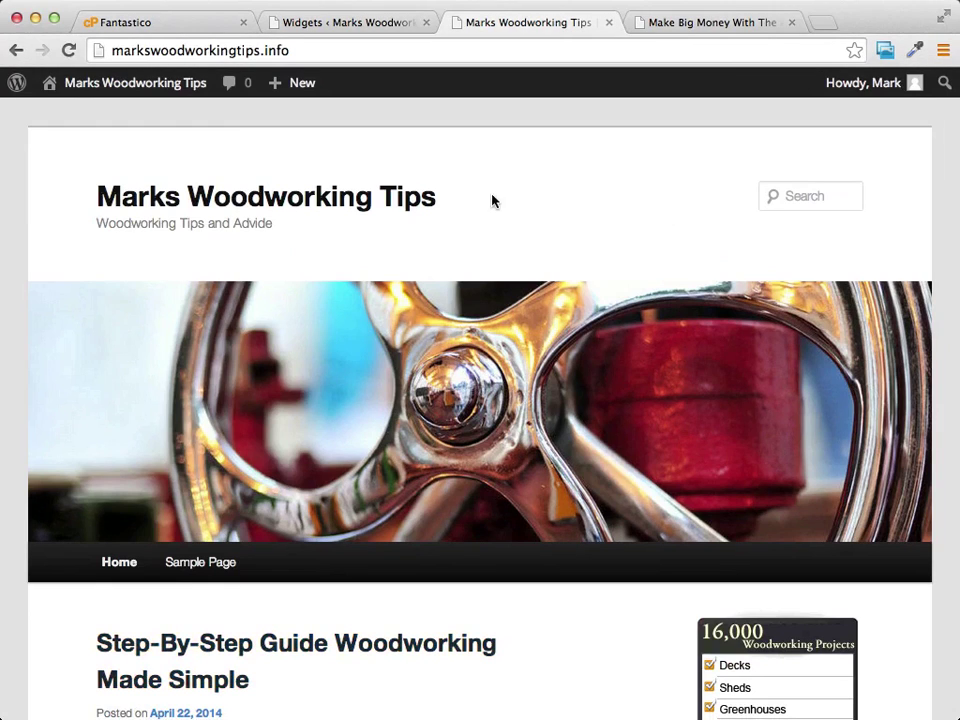
pyautogui.click(349, 208)
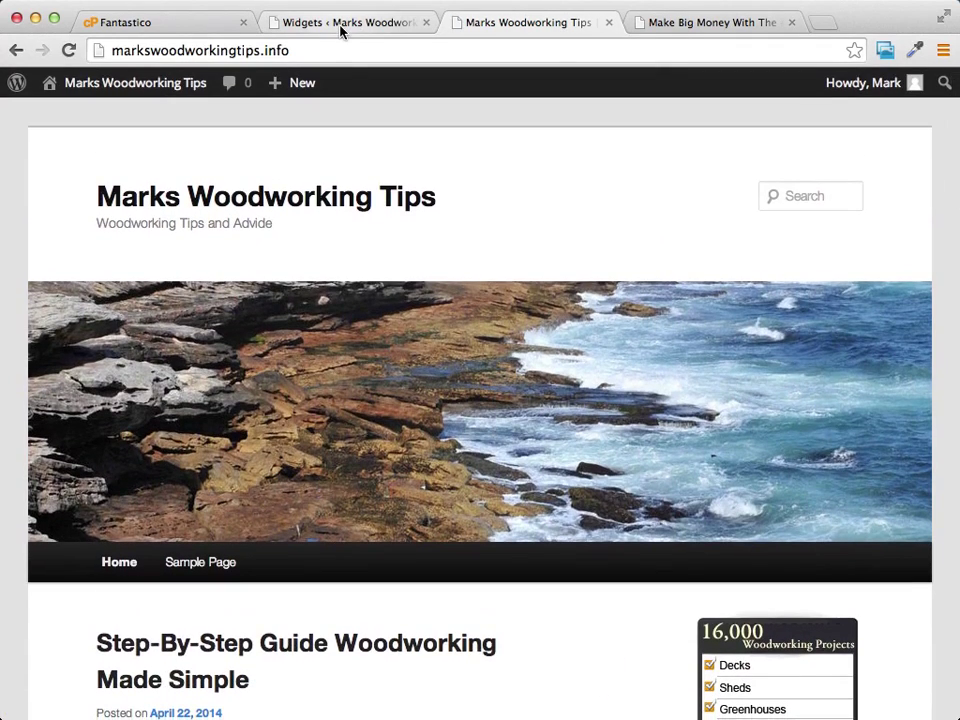
pyautogui.click(381, 27)
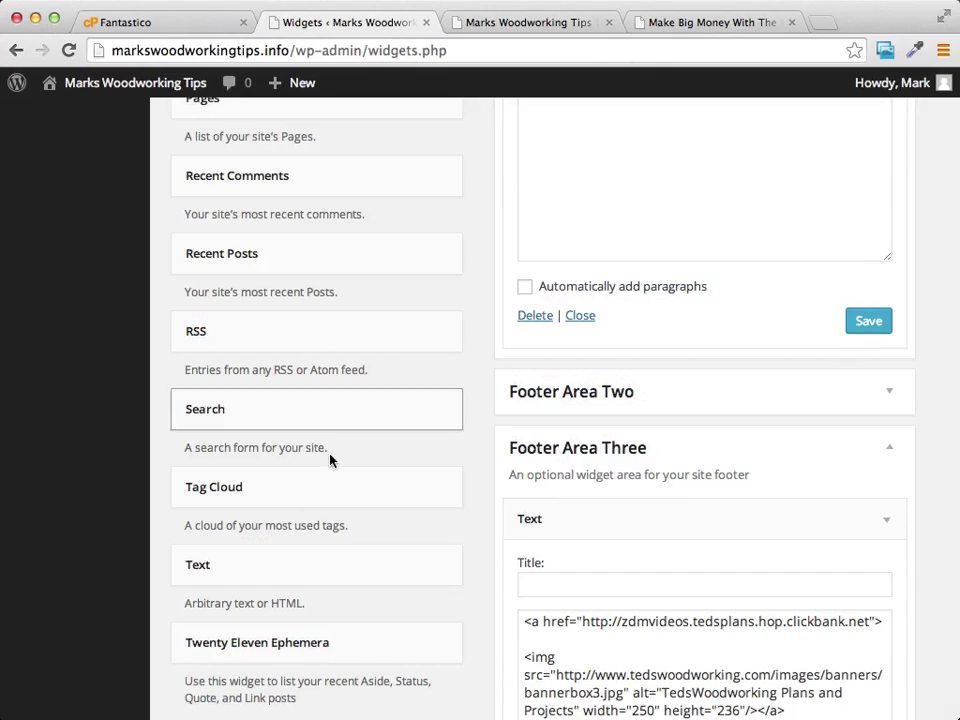
# - Examine the Twenty Eleven Theme Options, and review the header image choices and settings on the Custom Header page
pyautogui.scroll(7, 84, 436)
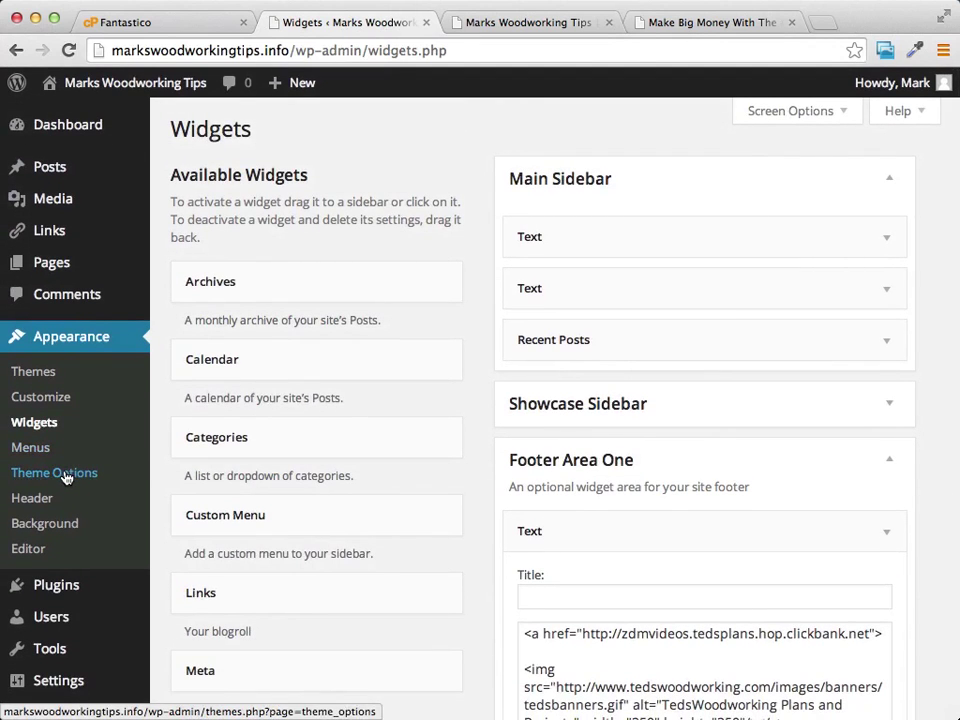
pyautogui.click(66, 476)
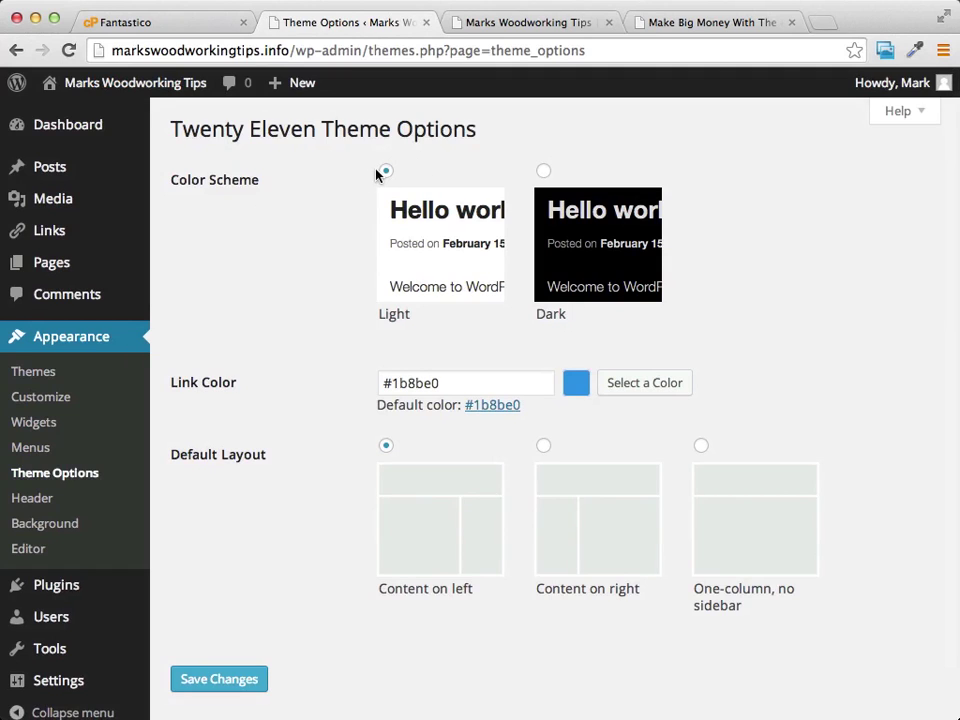
pyautogui.click(31, 503)
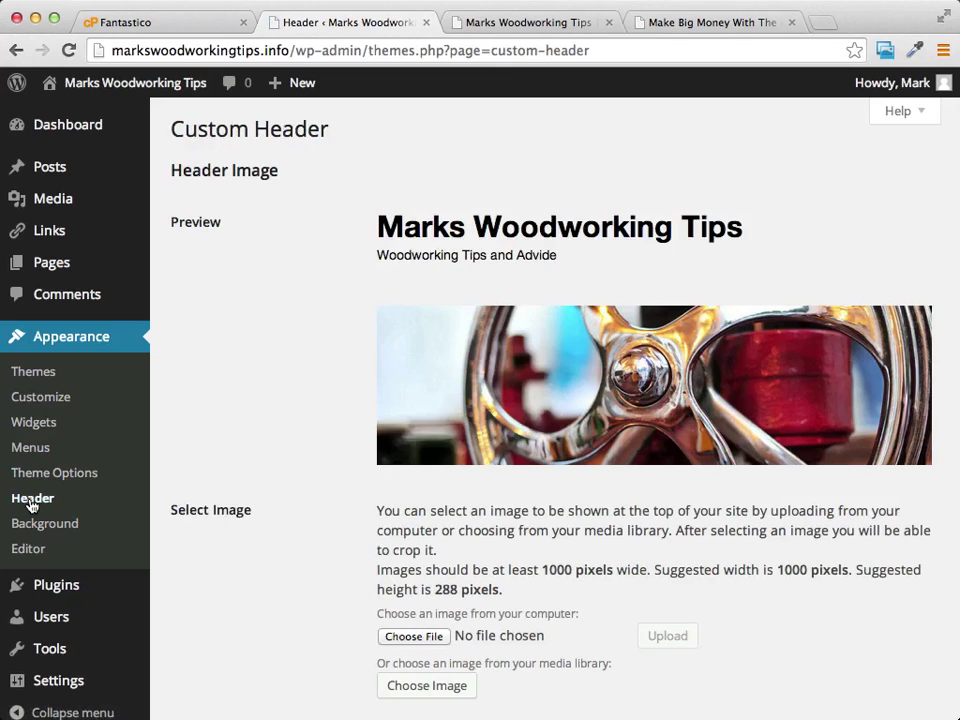
pyautogui.scroll(-3, 600, 320)
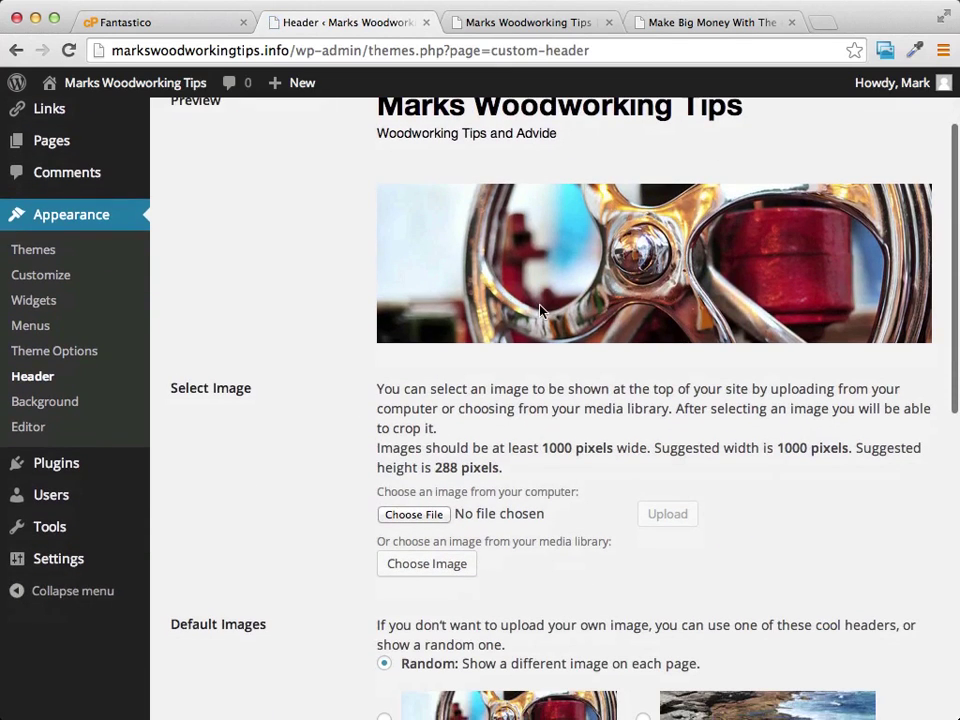
pyautogui.scroll(-10, 540, 311)
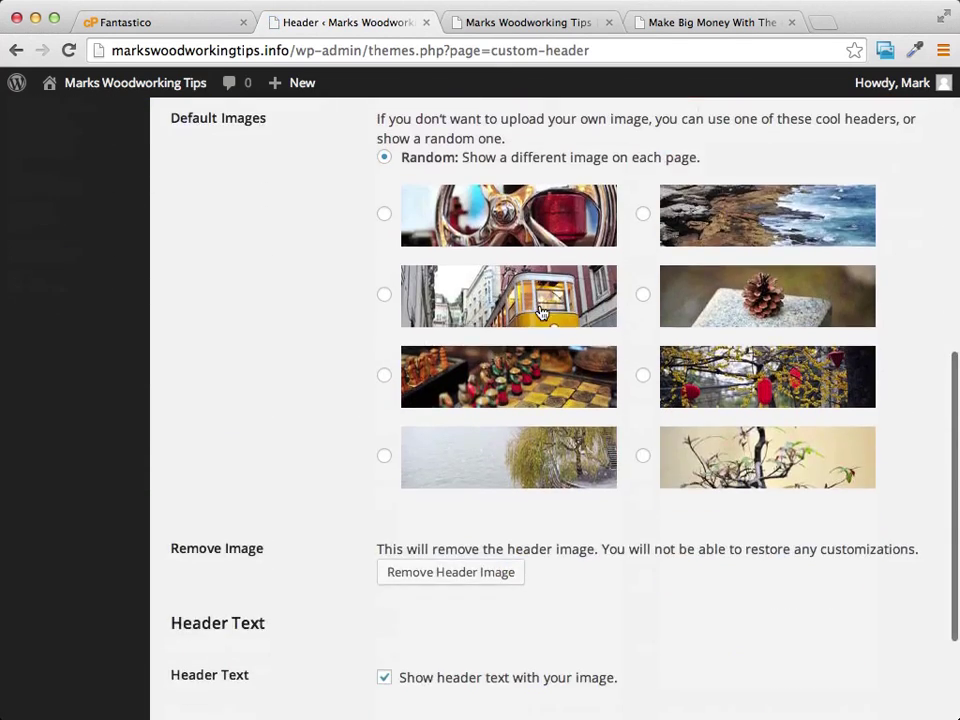
pyautogui.scroll(-1, 540, 313)
pyautogui.scroll(10, 540, 311)
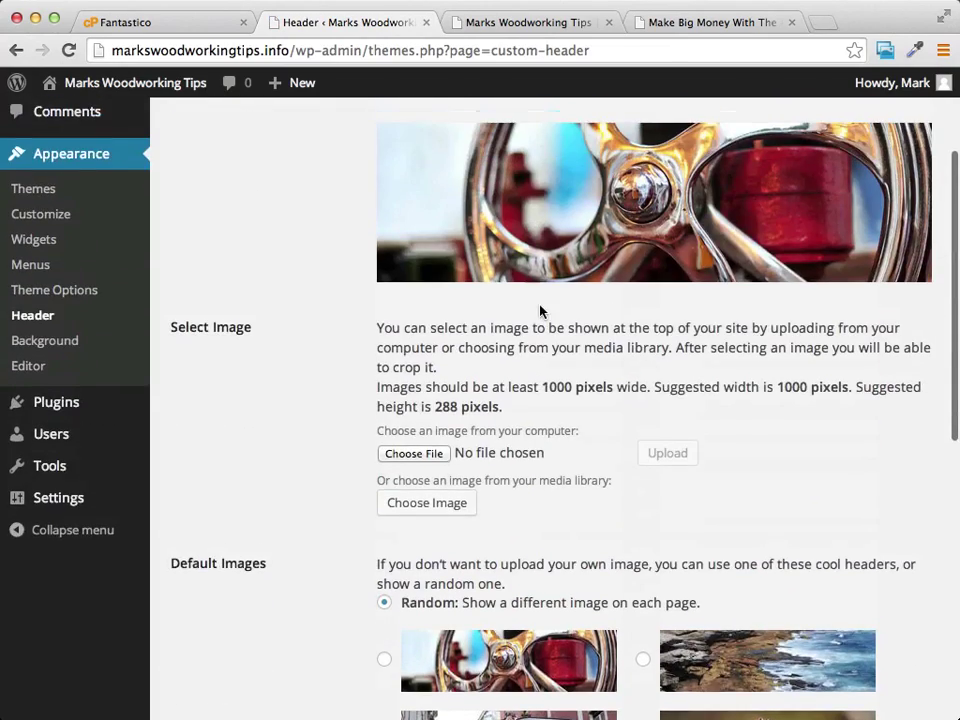
pyautogui.scroll(-6, 540, 311)
pyautogui.scroll(-1, 540, 311)
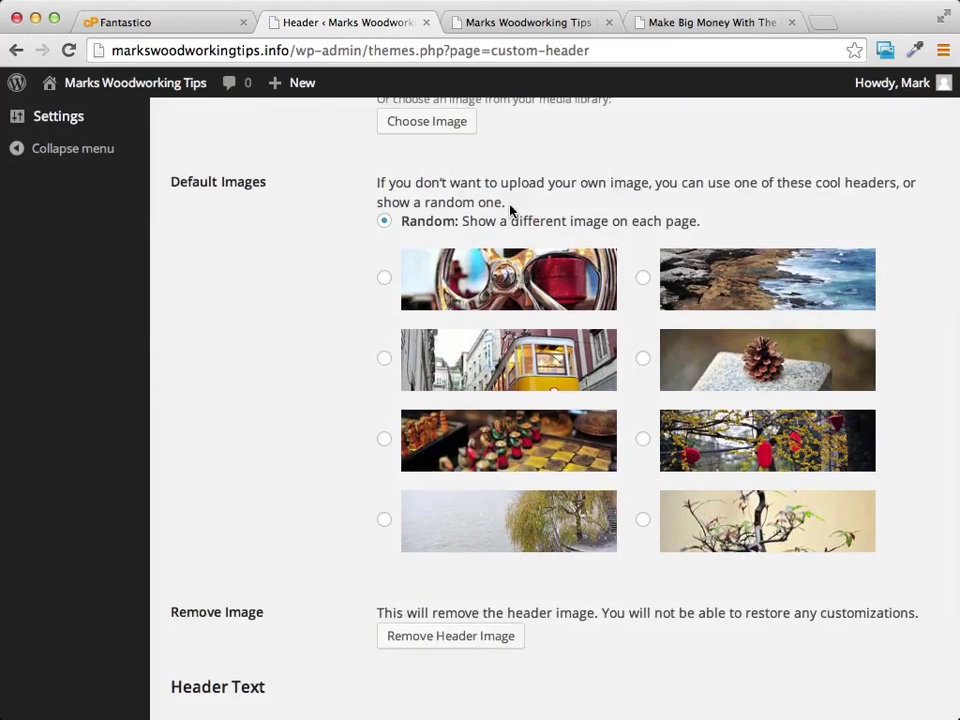
pyautogui.scroll(6, 510, 209)
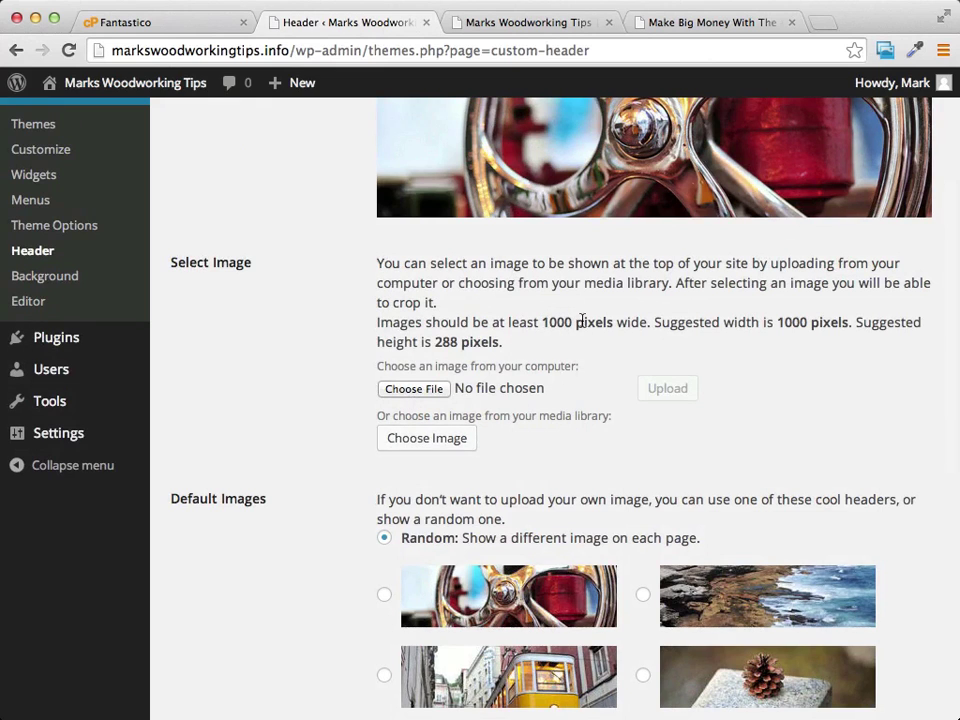
pyautogui.scroll(-10, 583, 326)
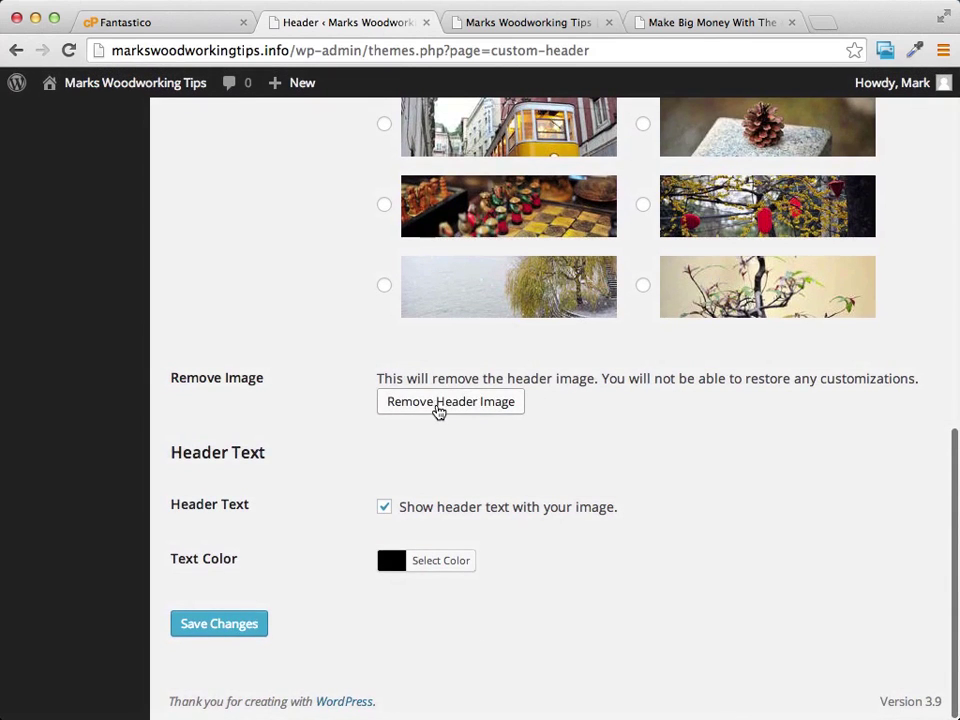
# - Remove the blog's header image and save the Custom Header changes
pyautogui.click(436, 410)
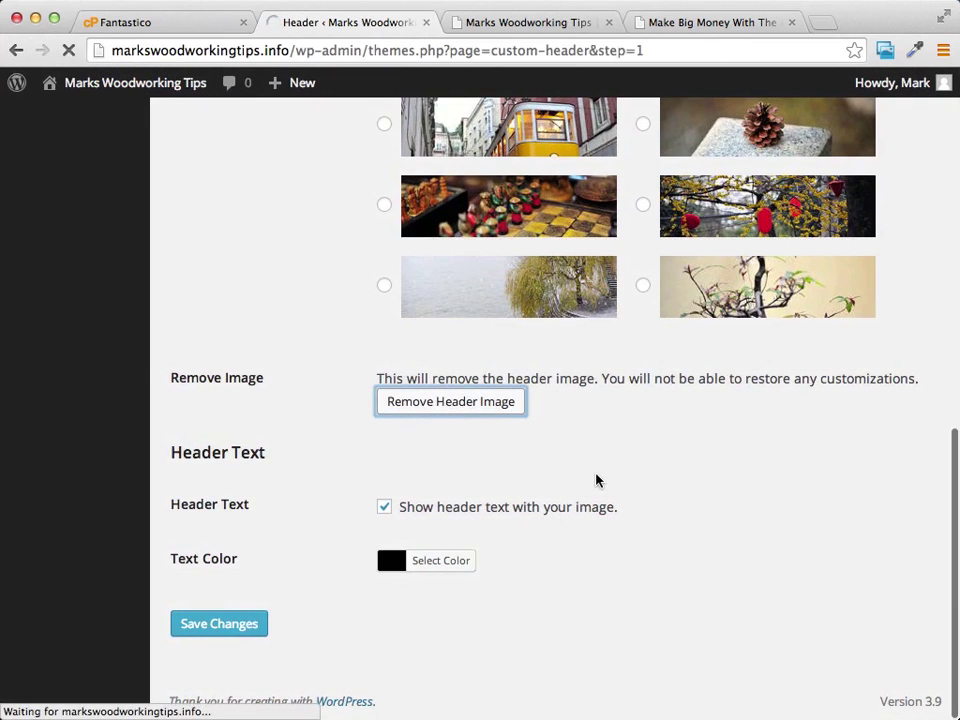
pyautogui.scroll(-10, 600, 477)
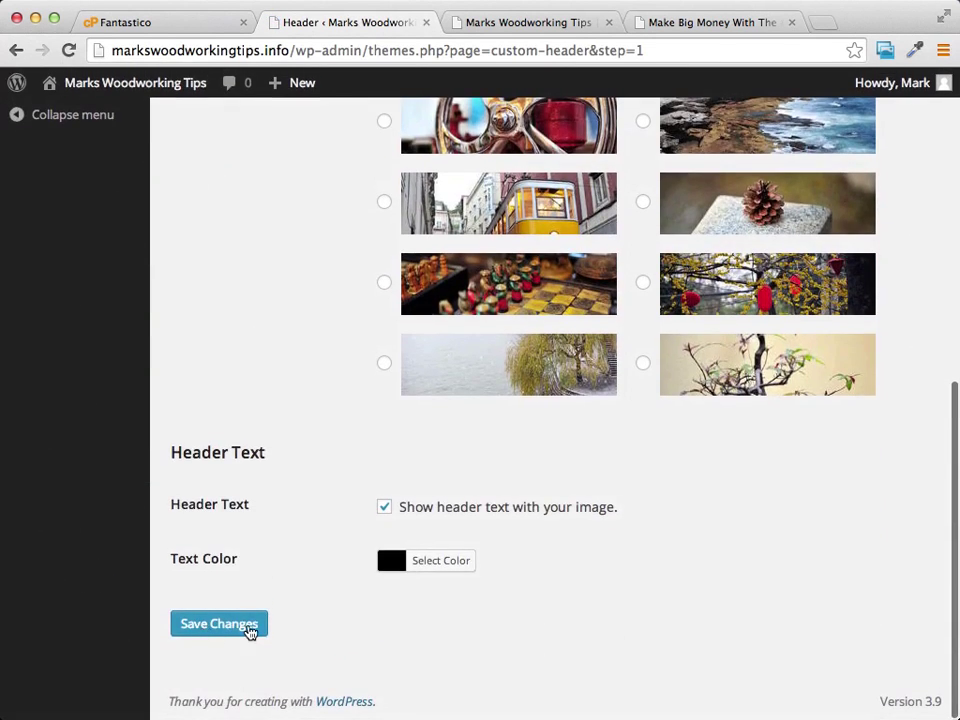
pyautogui.click(252, 628)
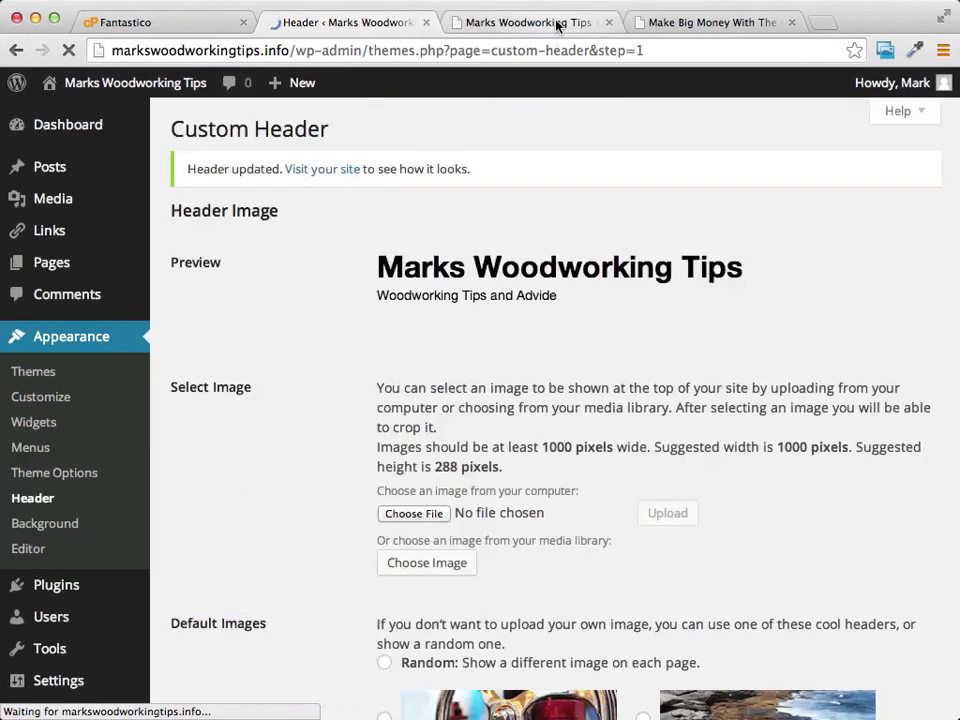
# - Reload the Marks Woodworking Tips blog and examine its header area, posts and sidebar banners
pyautogui.click(553, 28)
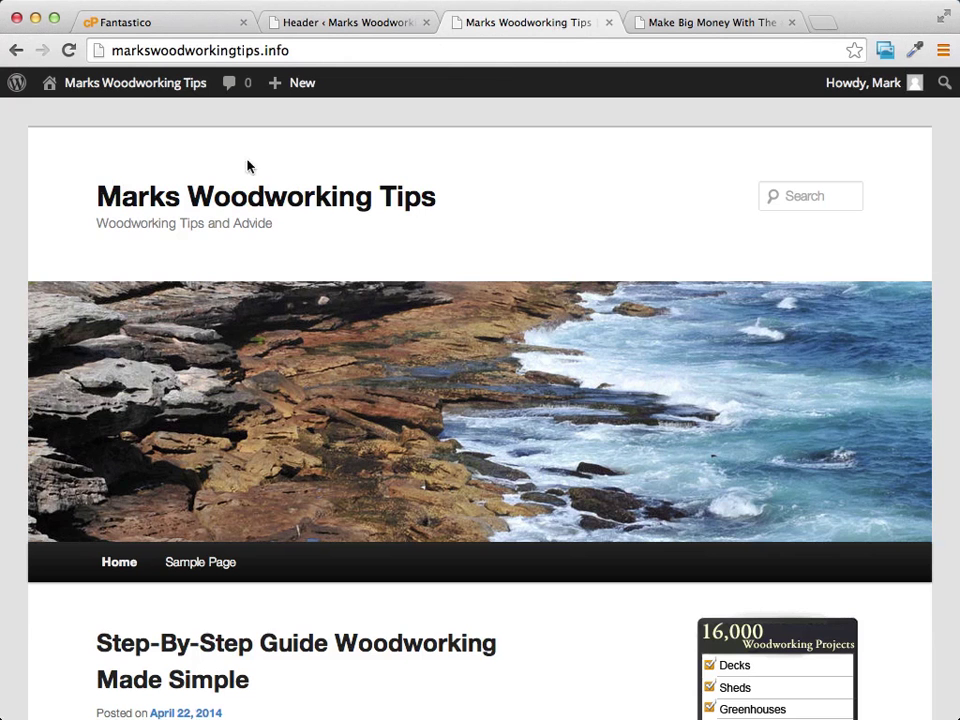
pyautogui.click(69, 50)
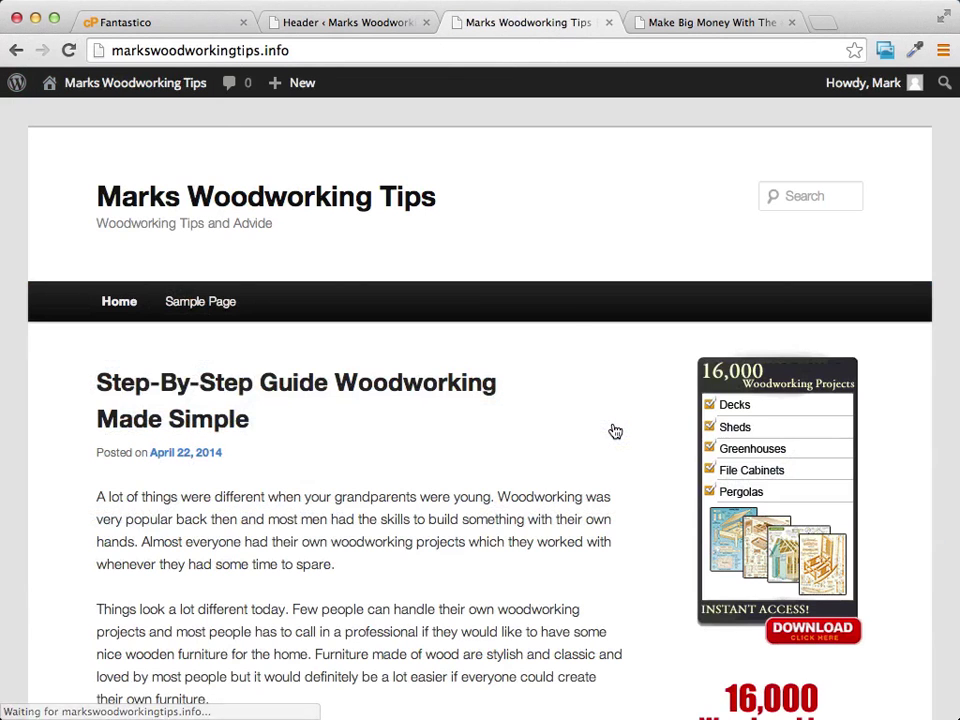
pyautogui.scroll(-5, 576, 296)
pyautogui.scroll(-10, 576, 296)
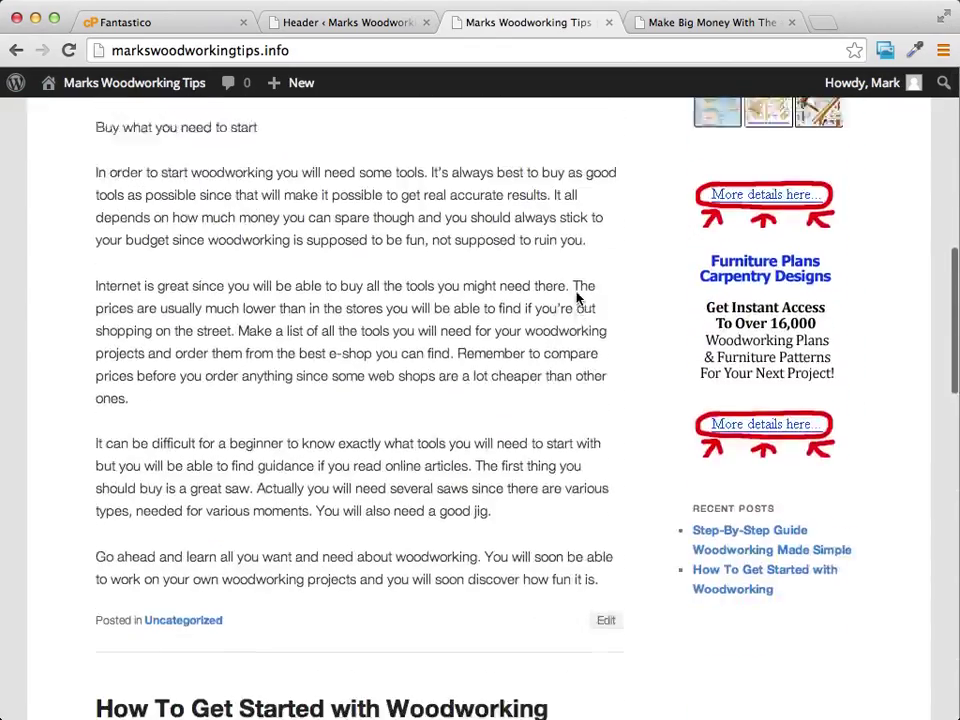
pyautogui.scroll(2, 576, 296)
pyautogui.scroll(12, 576, 296)
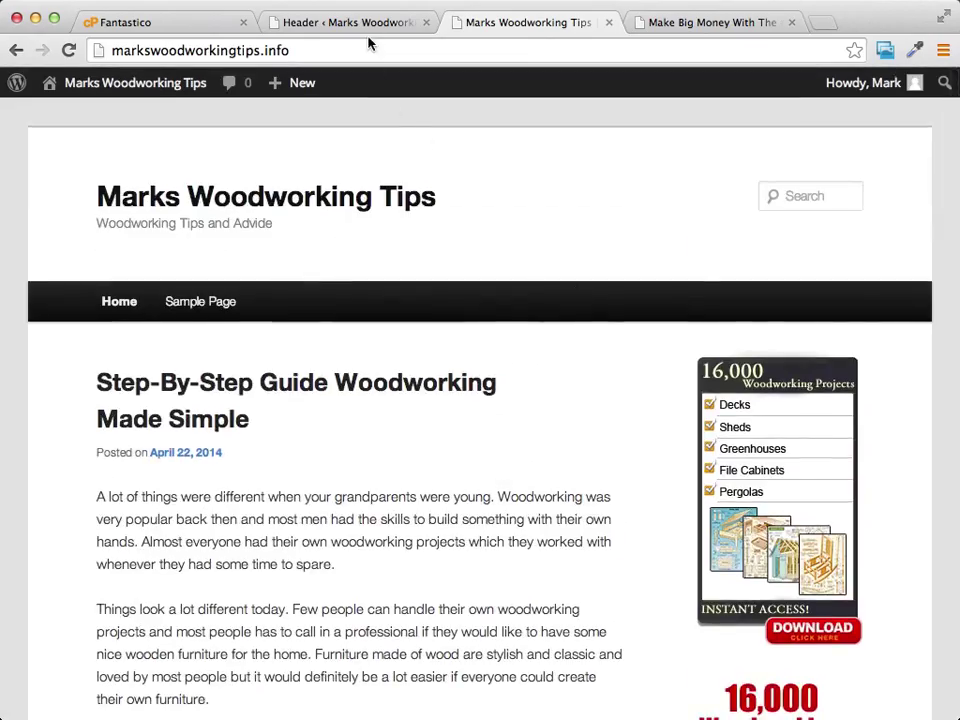
# - Return to the blog's admin area and view the Custom Background settings
pyautogui.click(369, 22)
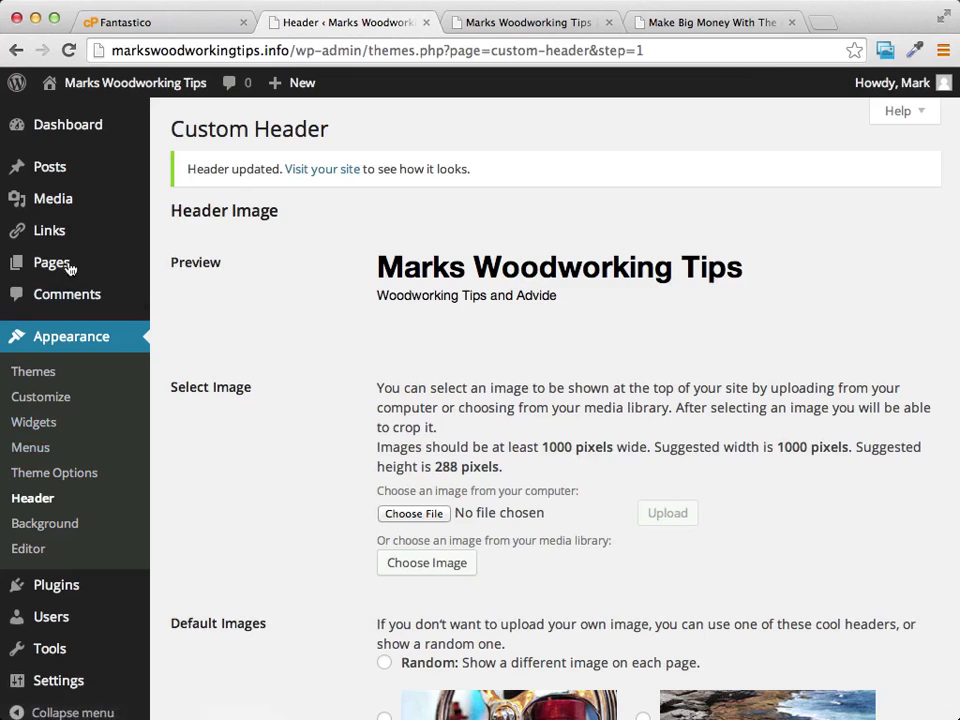
pyautogui.moveTo(52, 265)
pyautogui.click(48, 525)
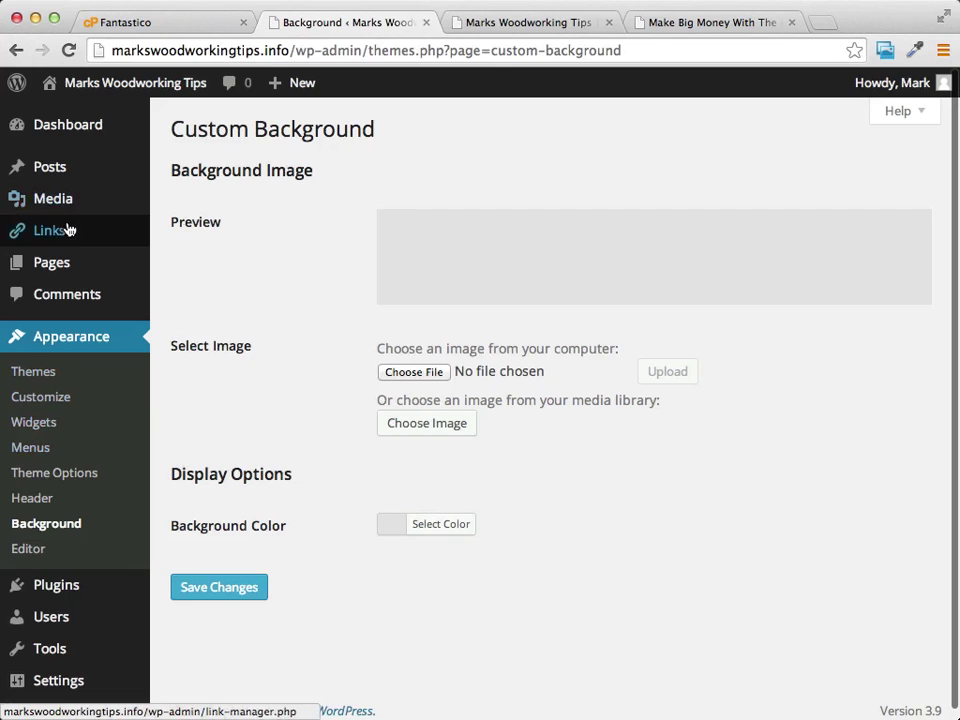
# - Move the Sample Page from the blog's page list to the trash
pyautogui.click(47, 270)
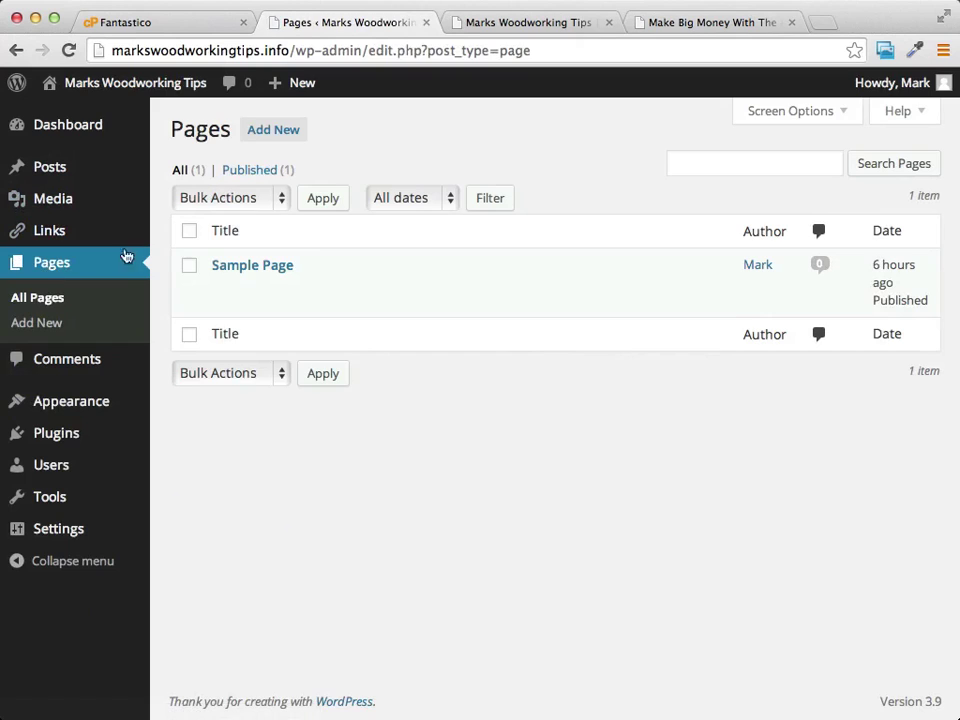
pyautogui.click(189, 268)
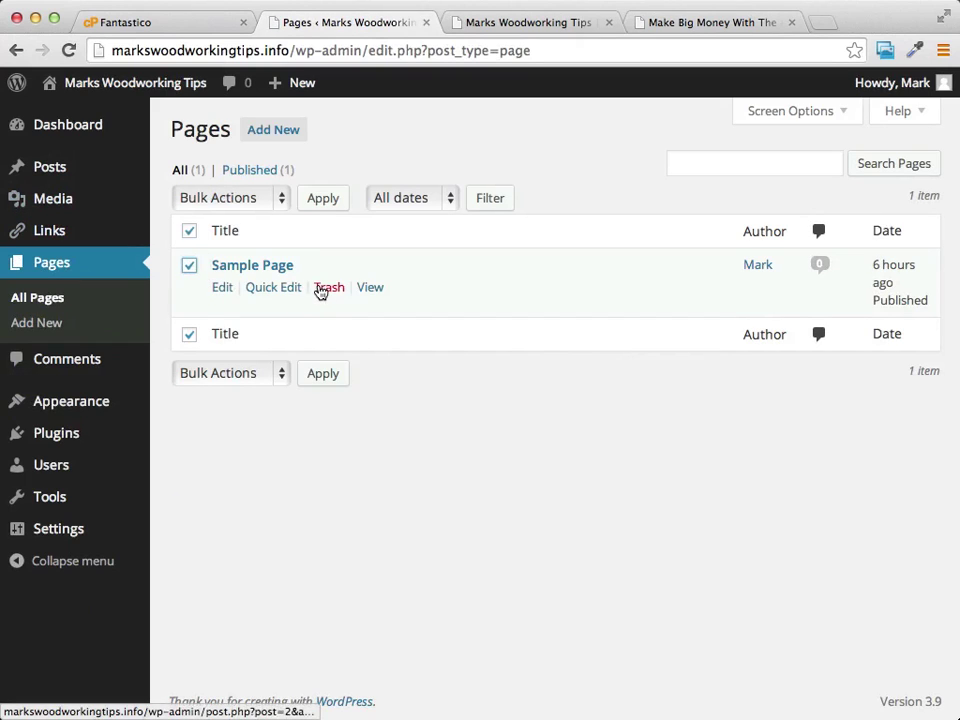
pyautogui.click(324, 290)
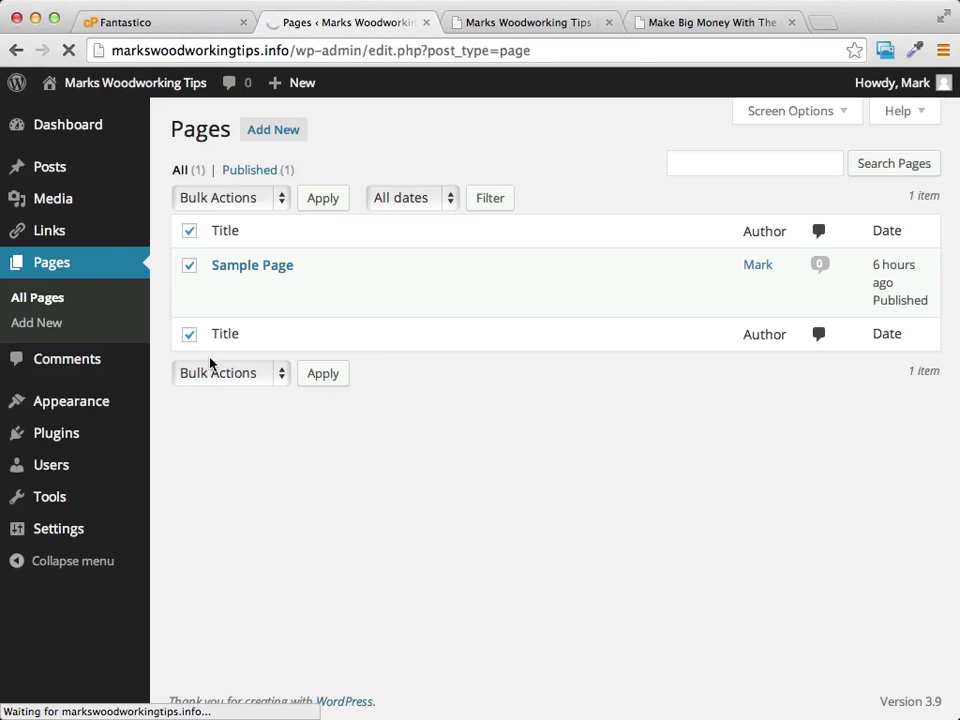
# - Open the post "Step-By-Step Guide Woodworking Made Simple" for editing from the list of all posts
pyautogui.moveTo(45, 168)
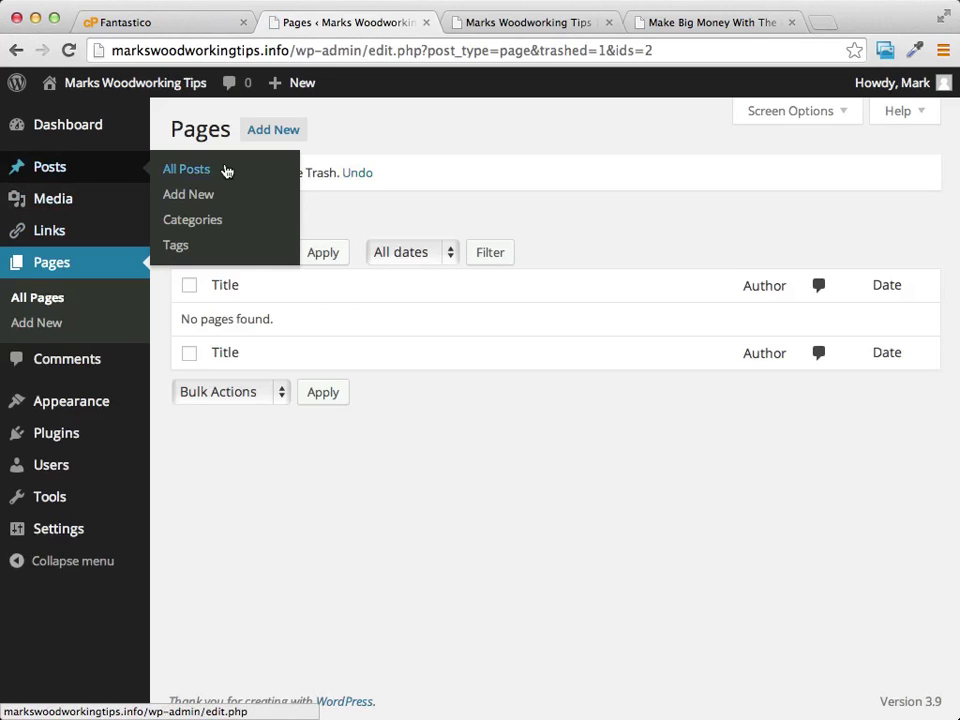
pyautogui.click(186, 172)
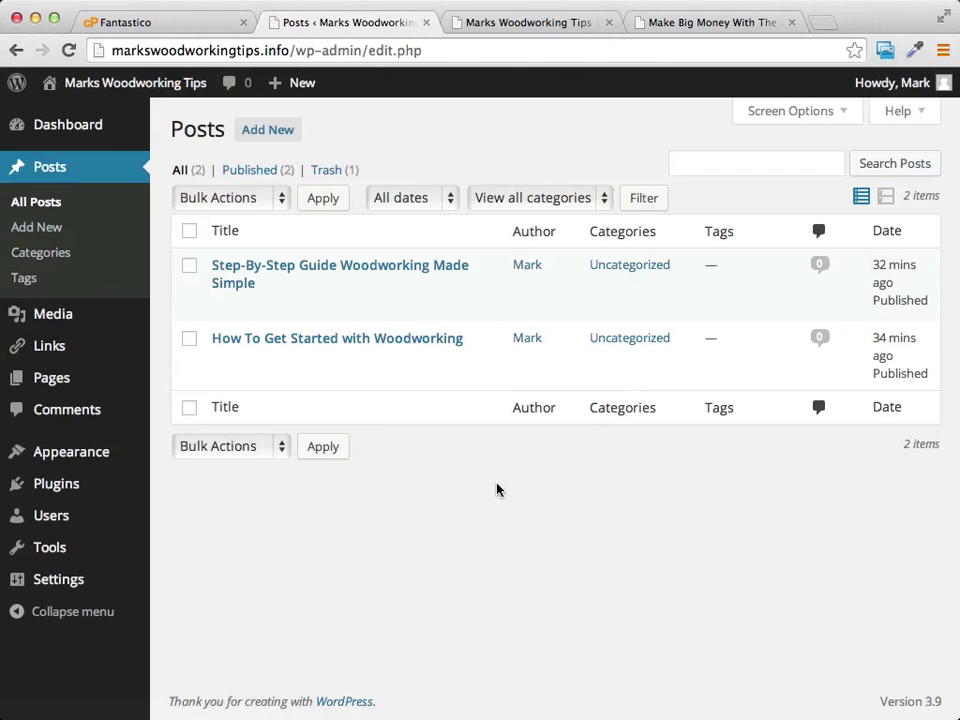
pyautogui.click(319, 268)
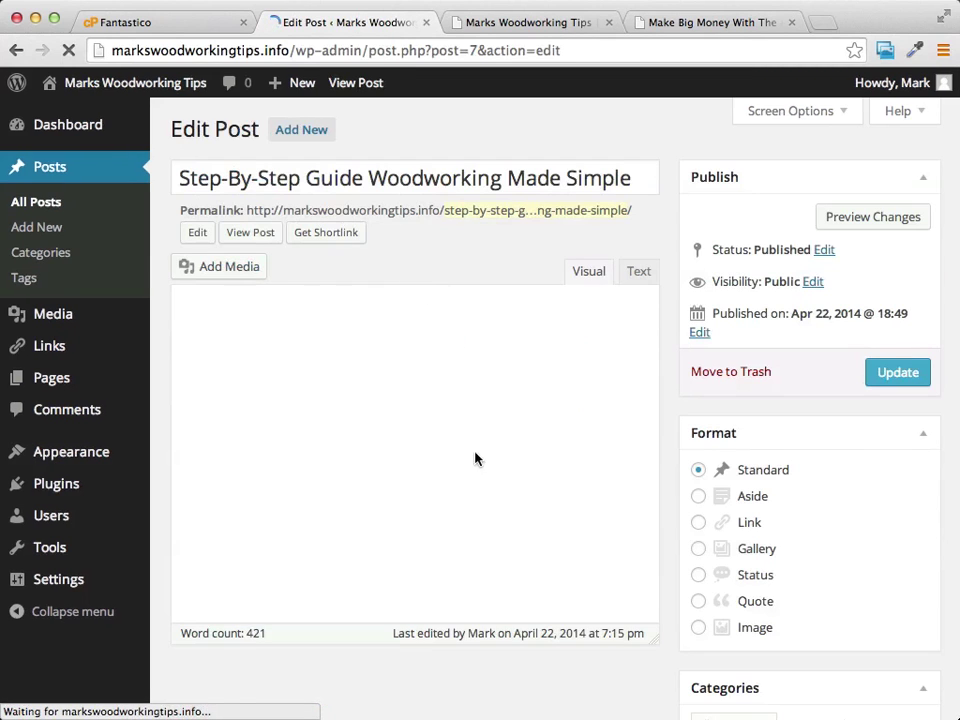
pyautogui.scroll(-3, 443, 435)
pyautogui.scroll(3, 443, 435)
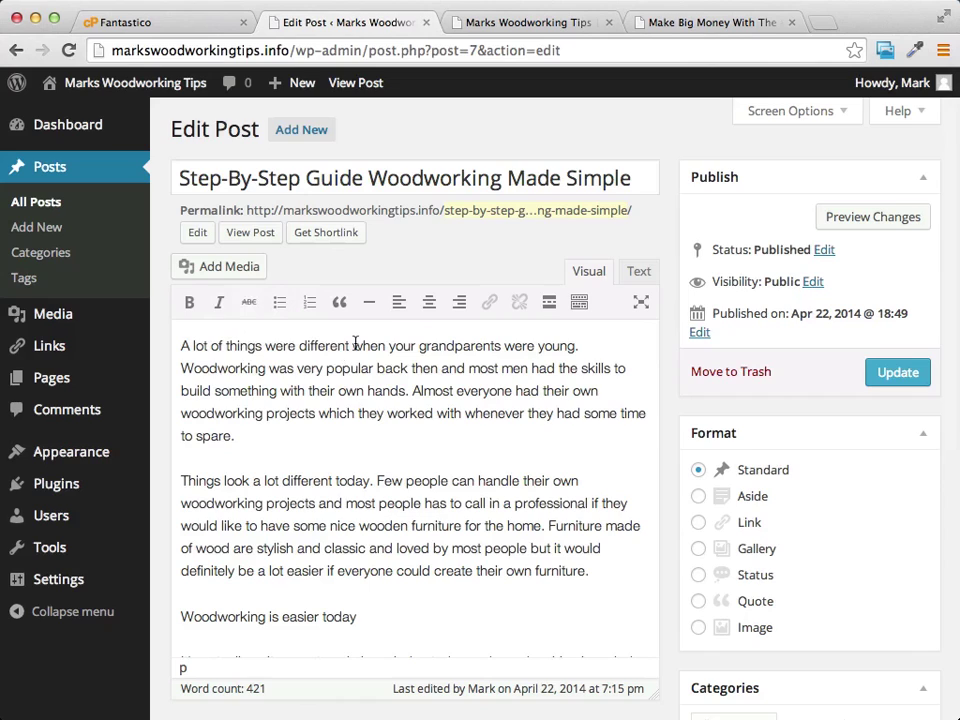
# - Expand the post editor's formatting tools to show the second row, and look over the post's opening paragraphs
pyautogui.moveTo(355, 344); pyautogui.dragTo(386, 346)
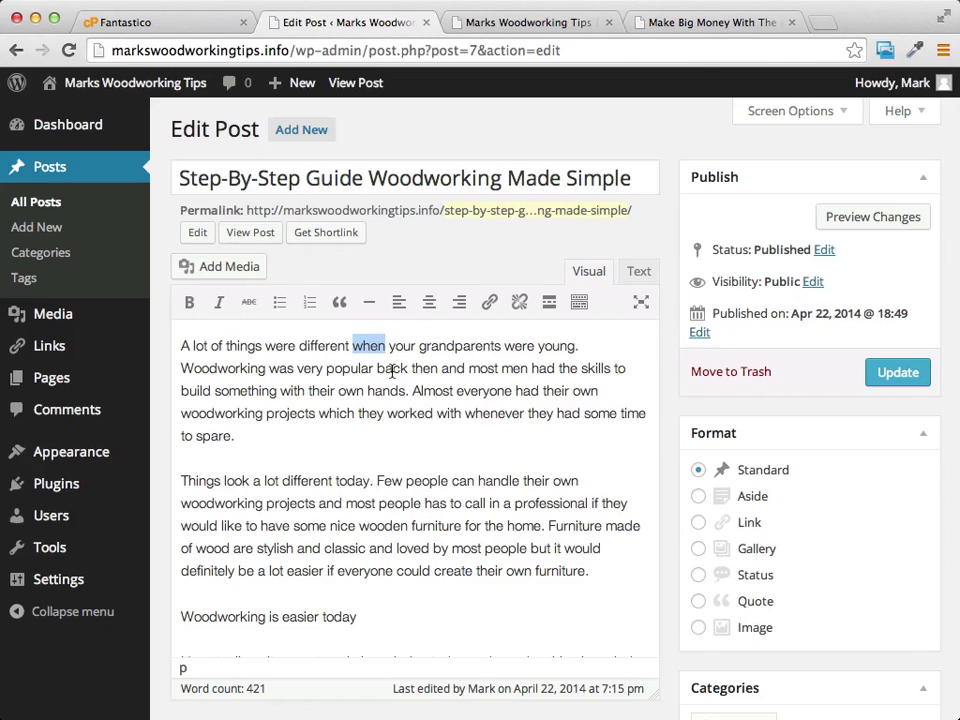
pyautogui.click(225, 369)
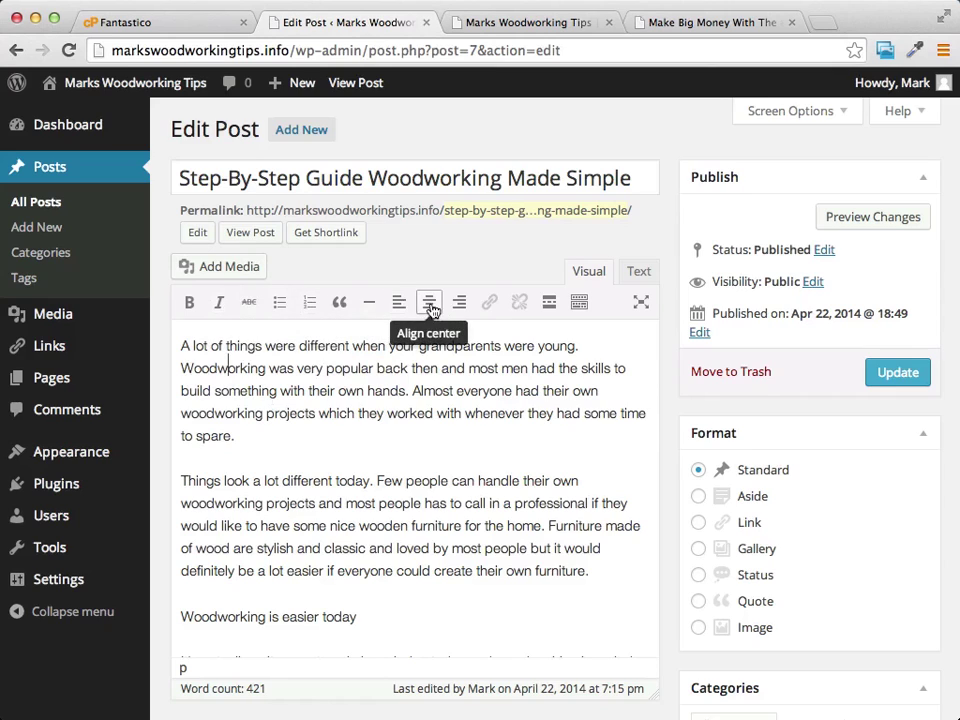
pyautogui.click(578, 303)
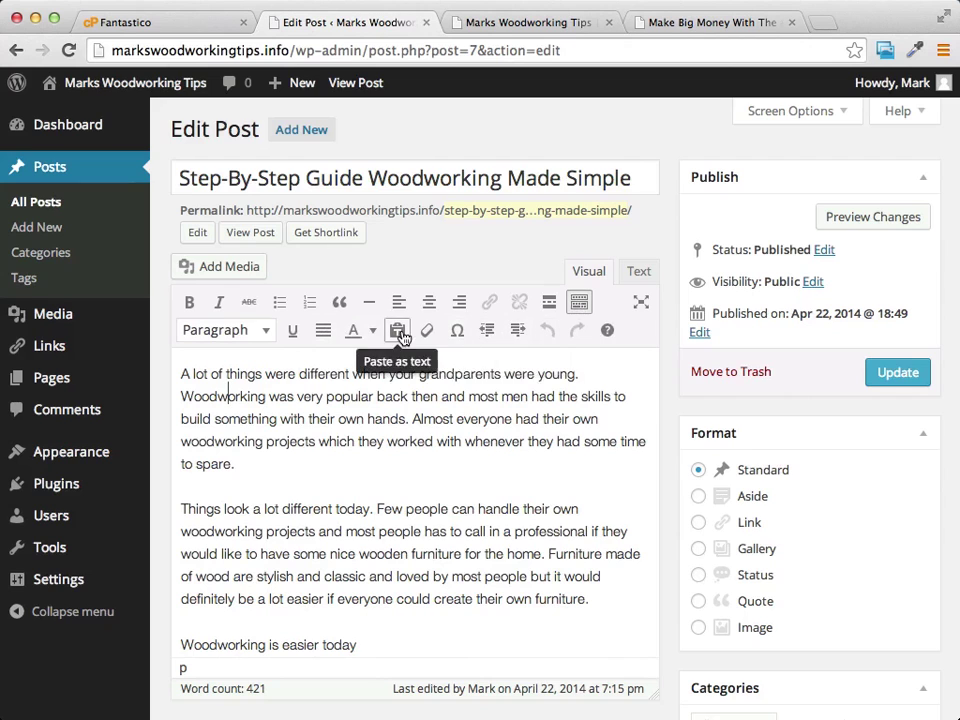
pyautogui.scroll(-1, 500, 450)
pyautogui.scroll(-1, 503, 440)
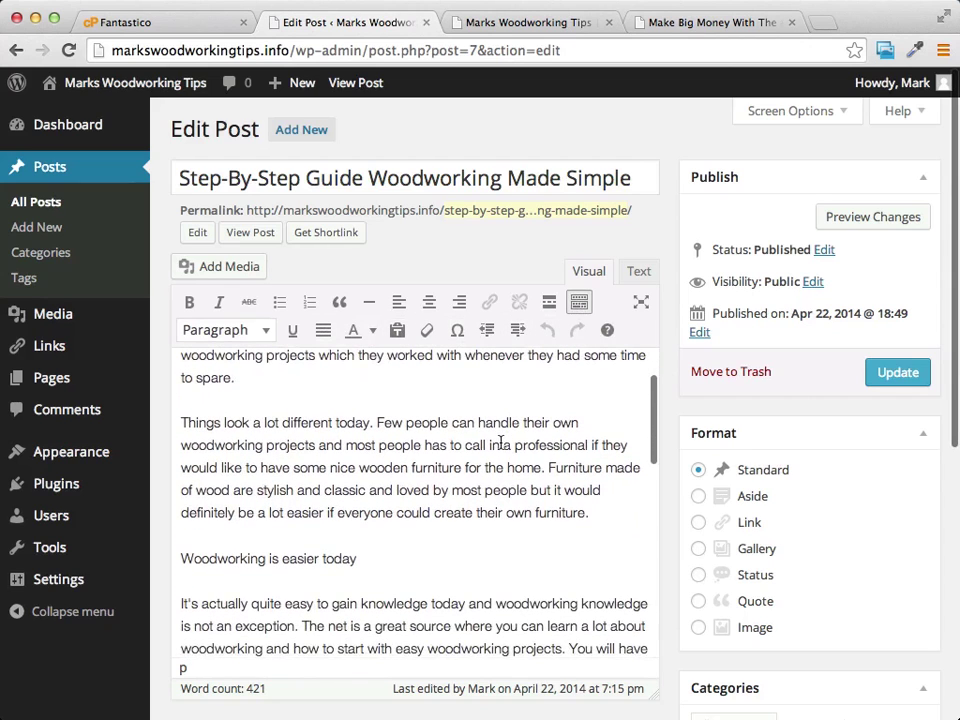
pyautogui.scroll(2, 453, 505)
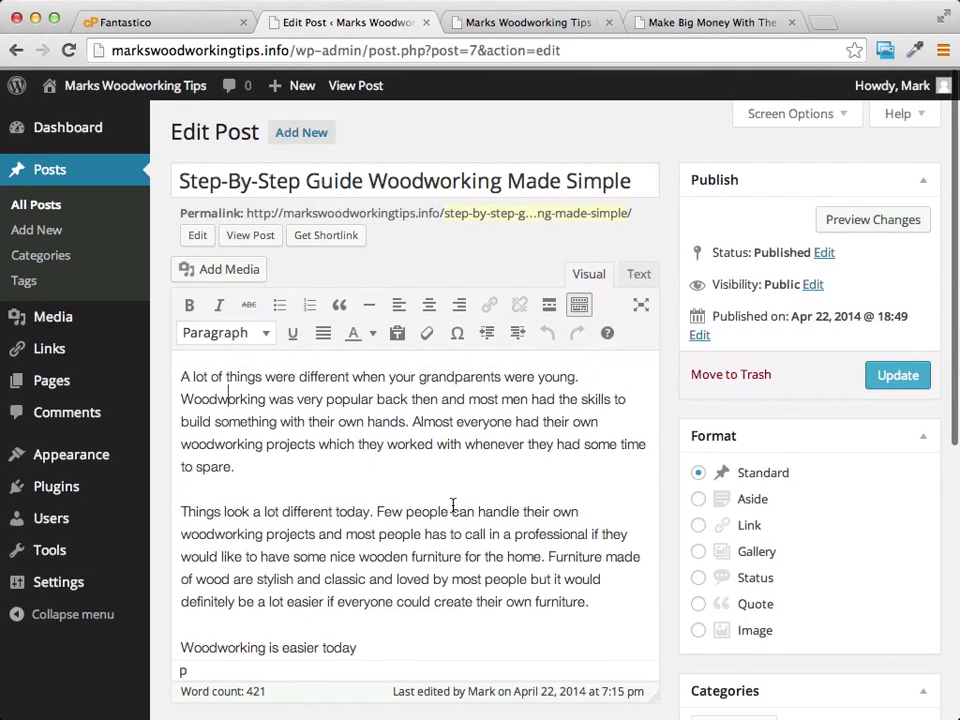
pyautogui.scroll(-3, 452, 500)
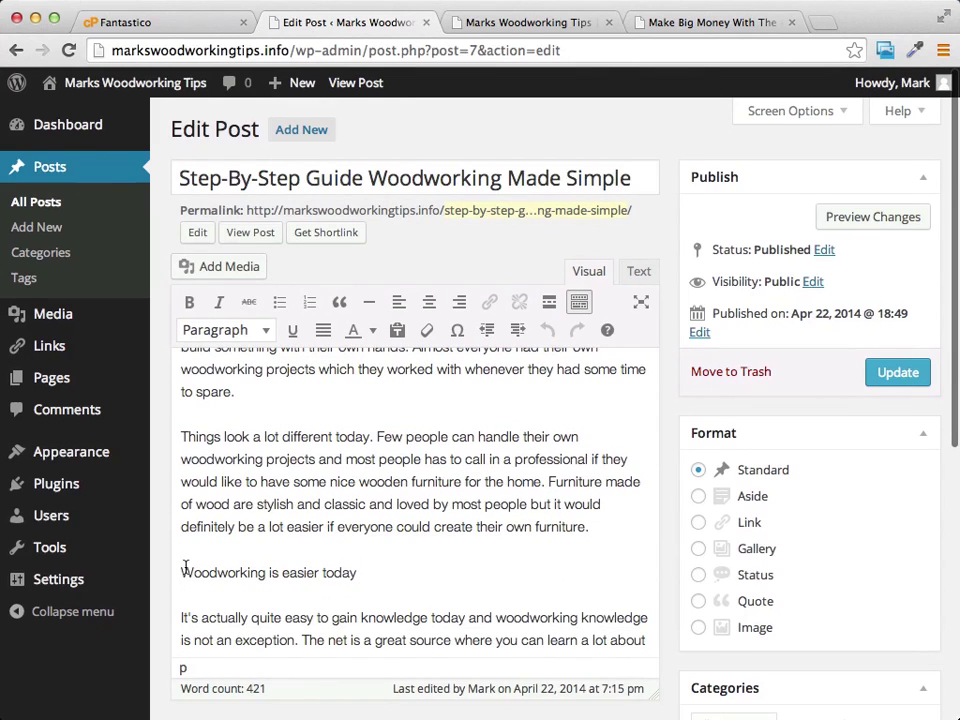
# - Start a link on the heading "Woodworking is easier today" and copy the affiliate link template from the Teds Woodworking affiliate page
pyautogui.moveTo(182, 572); pyautogui.dragTo(358, 572)
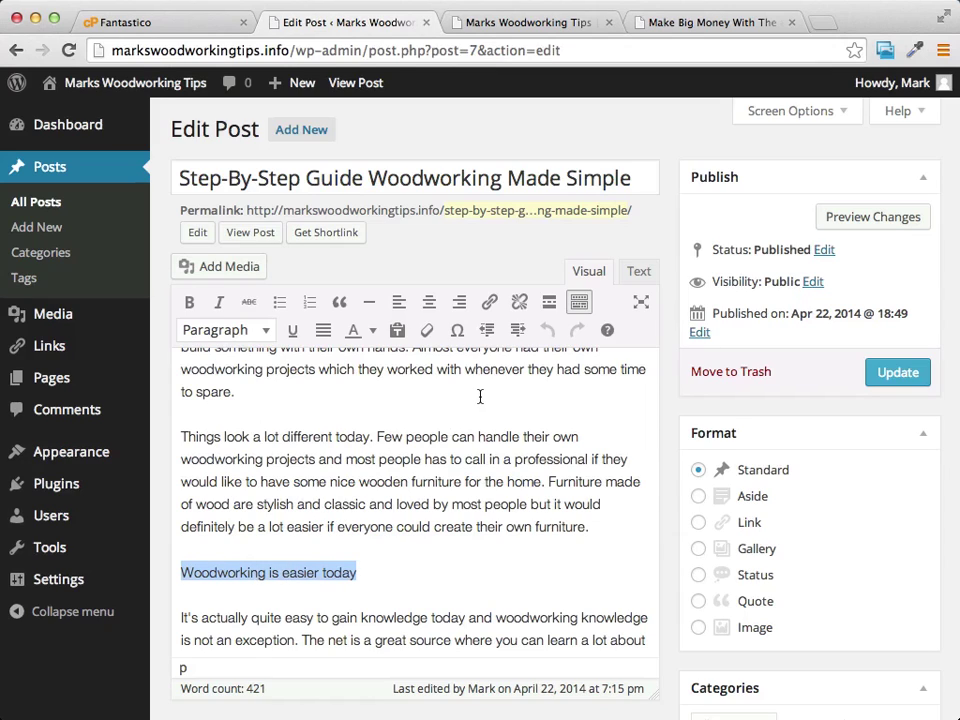
pyautogui.click(488, 304)
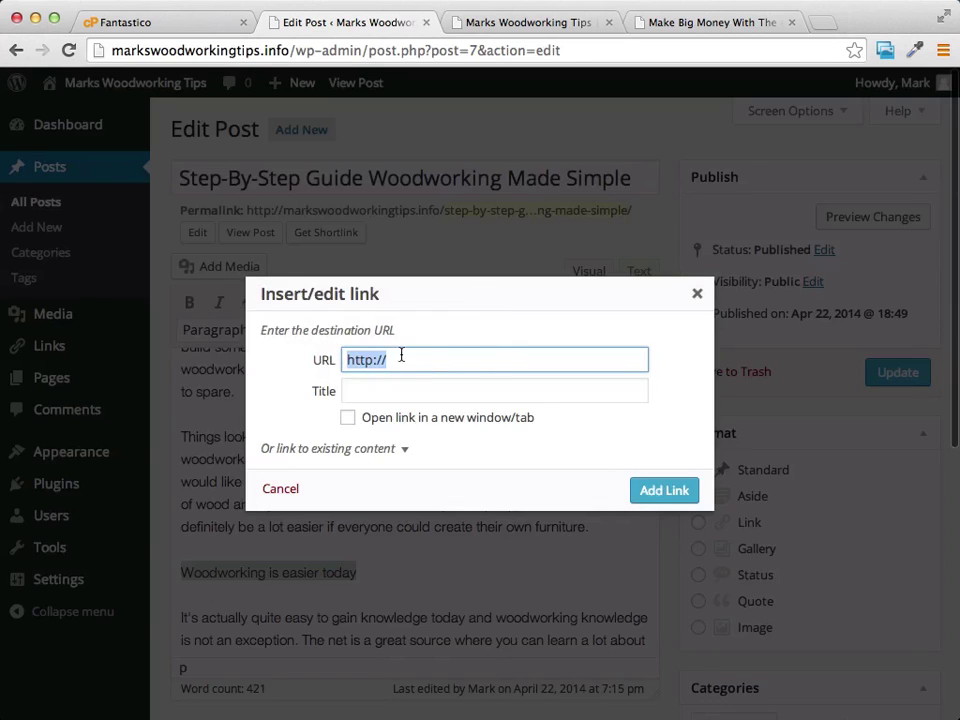
pyautogui.click(522, 23)
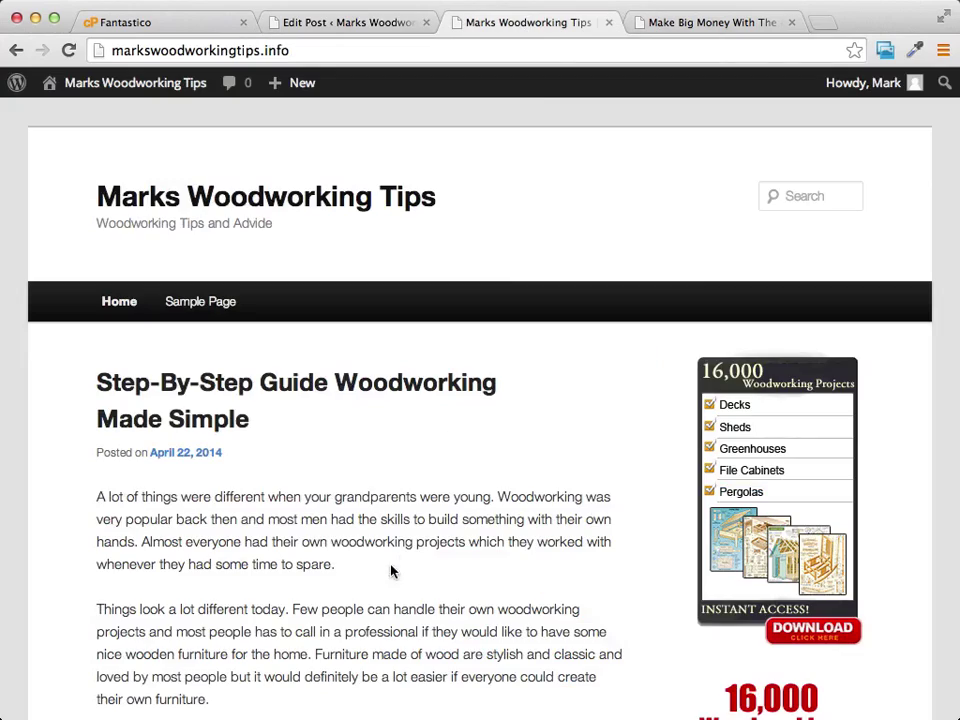
pyautogui.click(702, 30)
pyautogui.scroll(10, 492, 470)
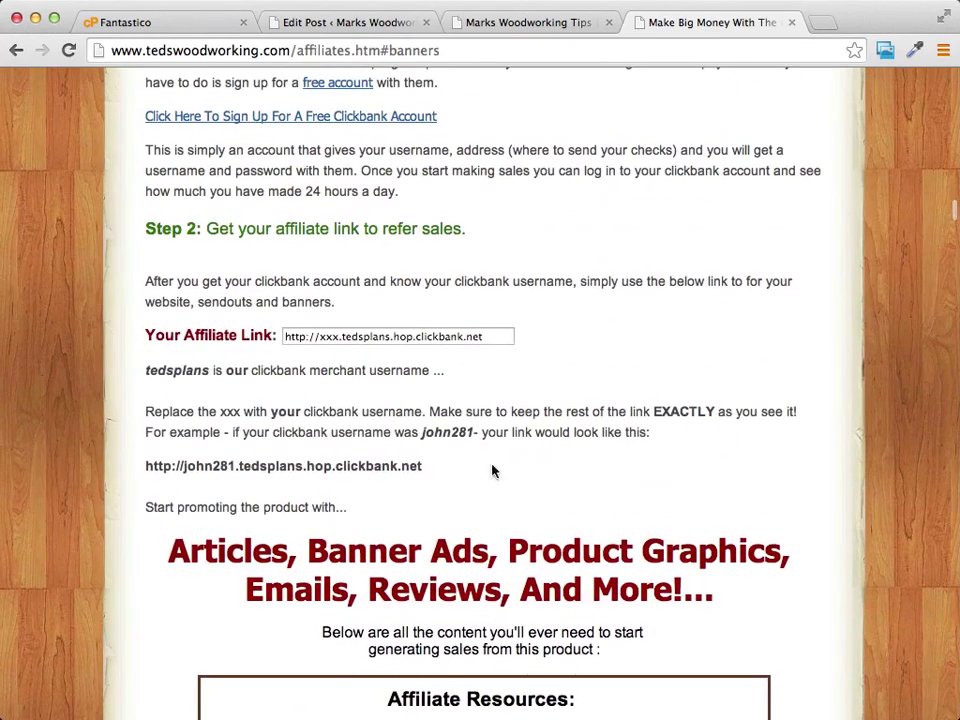
pyautogui.click(467, 336)
pyautogui.press('super+c')
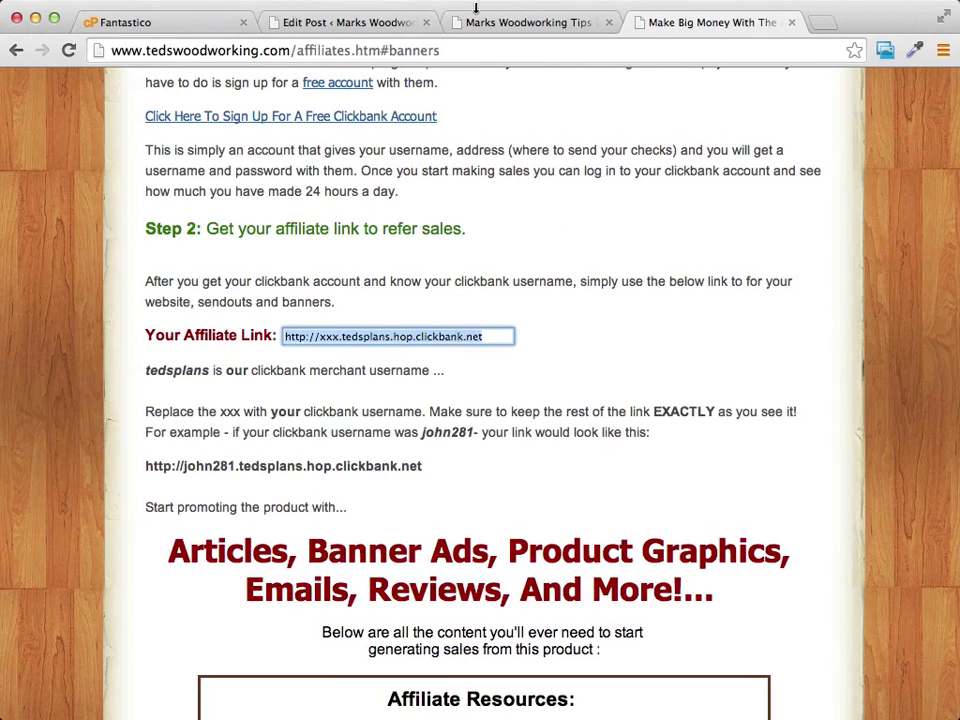
pyautogui.click(345, 22)
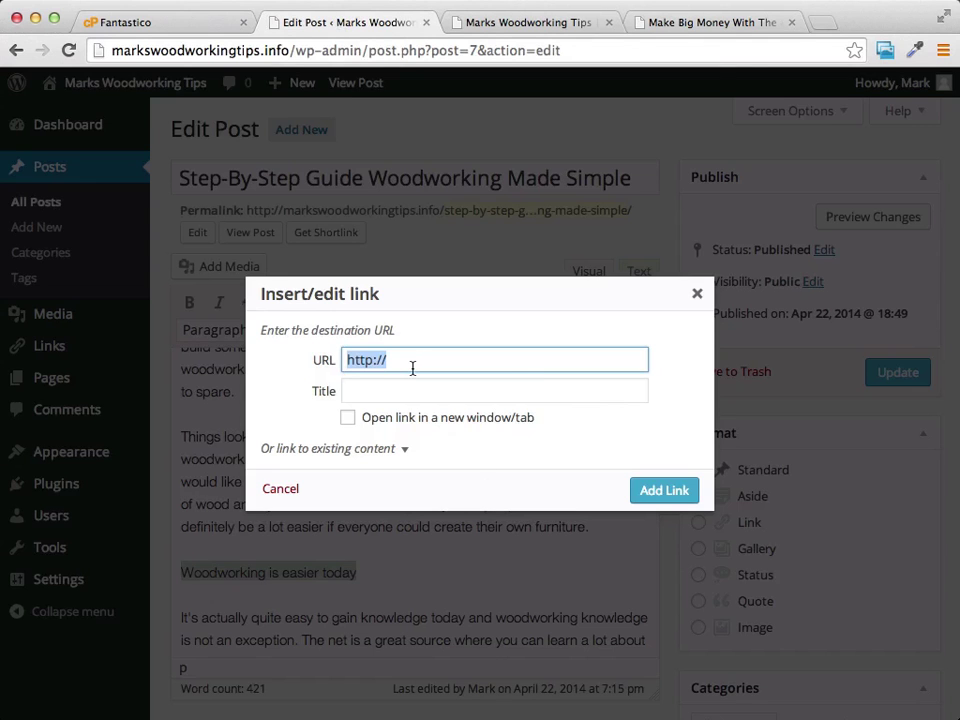
pyautogui.press('super+v')
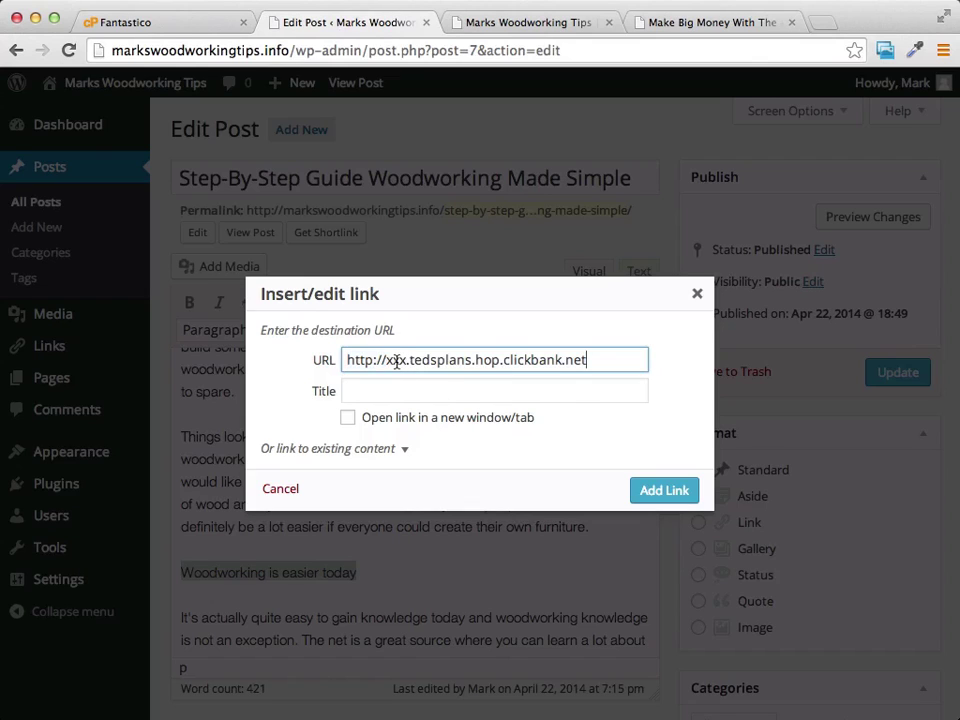
pyautogui.doubleClick(397, 360)
pyautogui.write('zdmvideo')
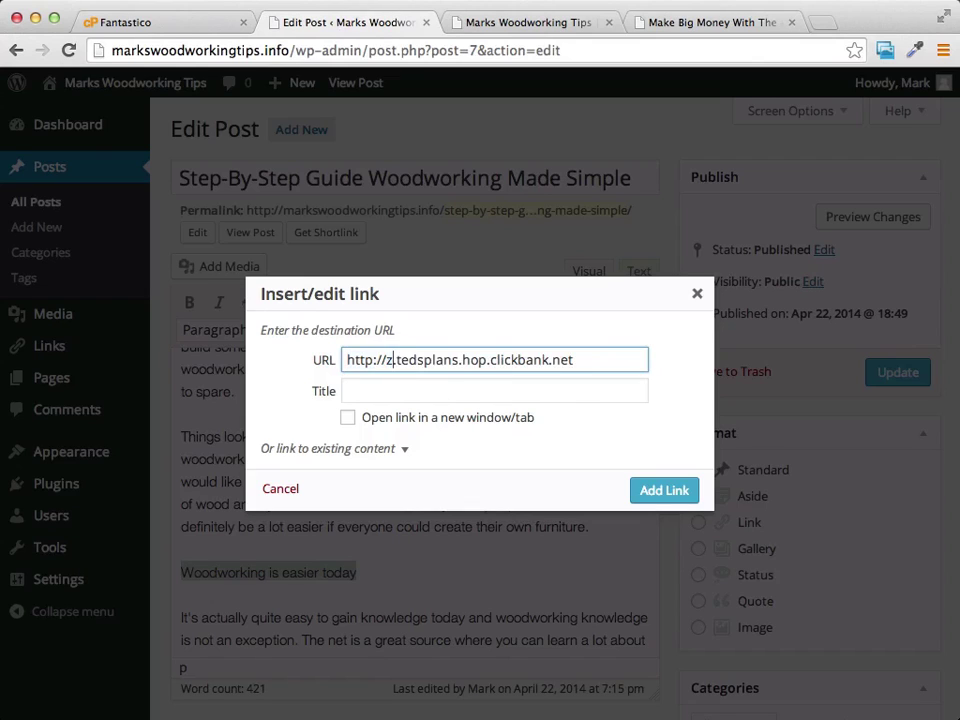
pyautogui.write('s')
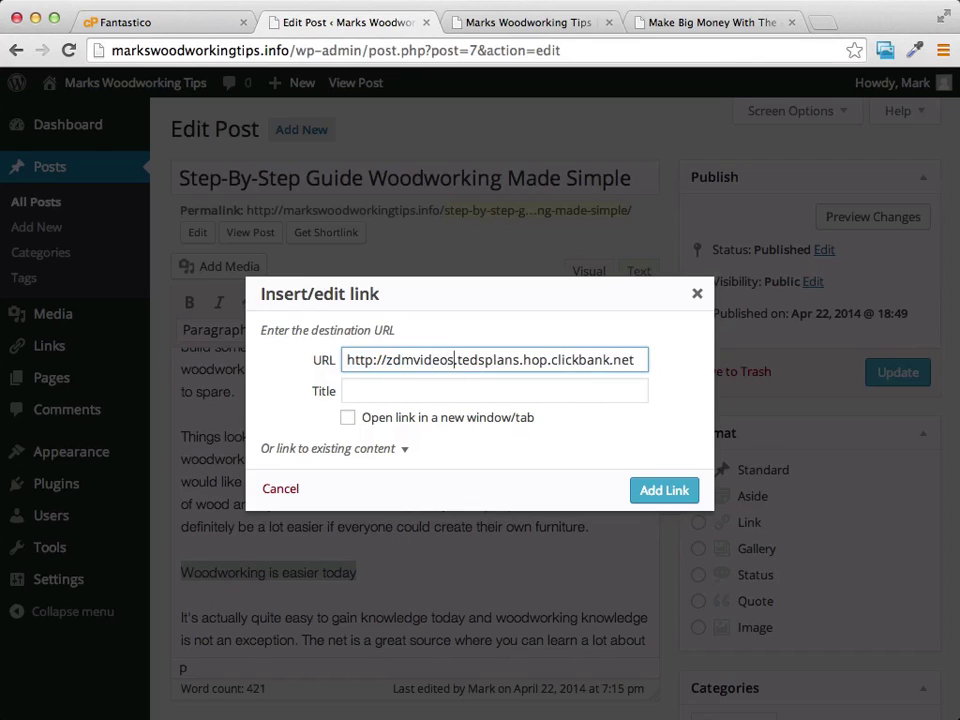
pyautogui.moveTo(453, 362); pyautogui.dragTo(390, 363)
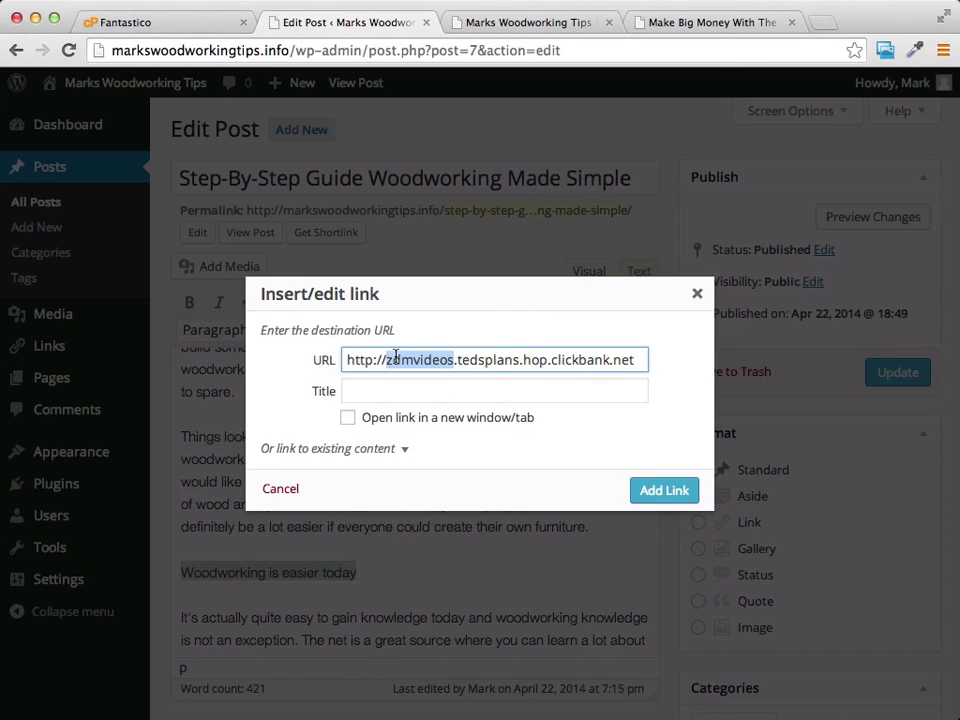
# - Make the link open in a new window, title it "Woodworking Tip", and add it to the heading
pyautogui.click(347, 418)
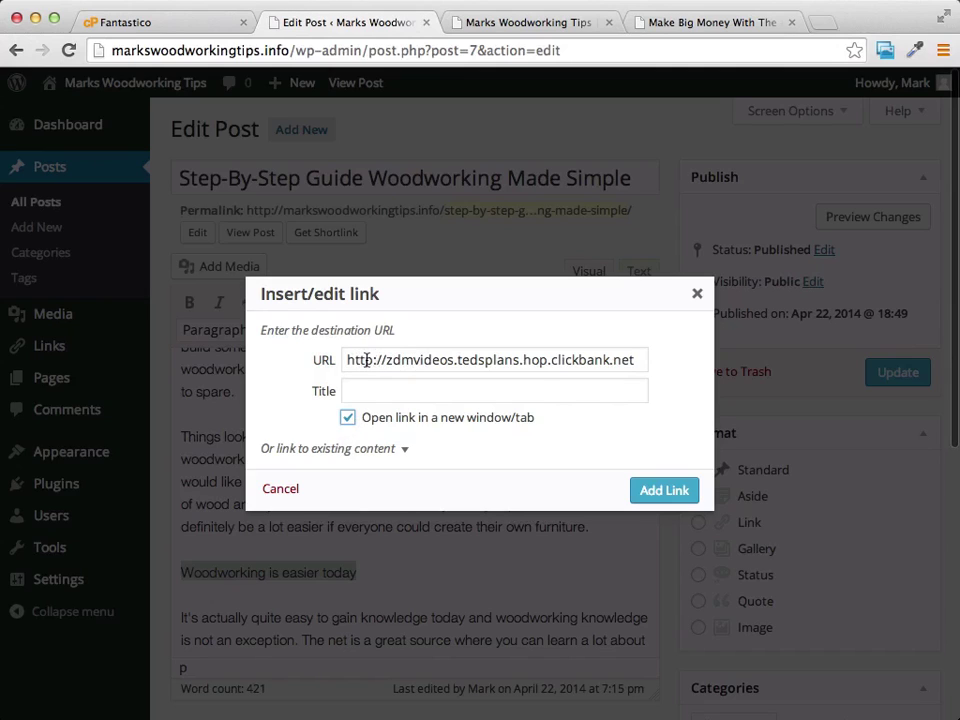
pyautogui.click(367, 396)
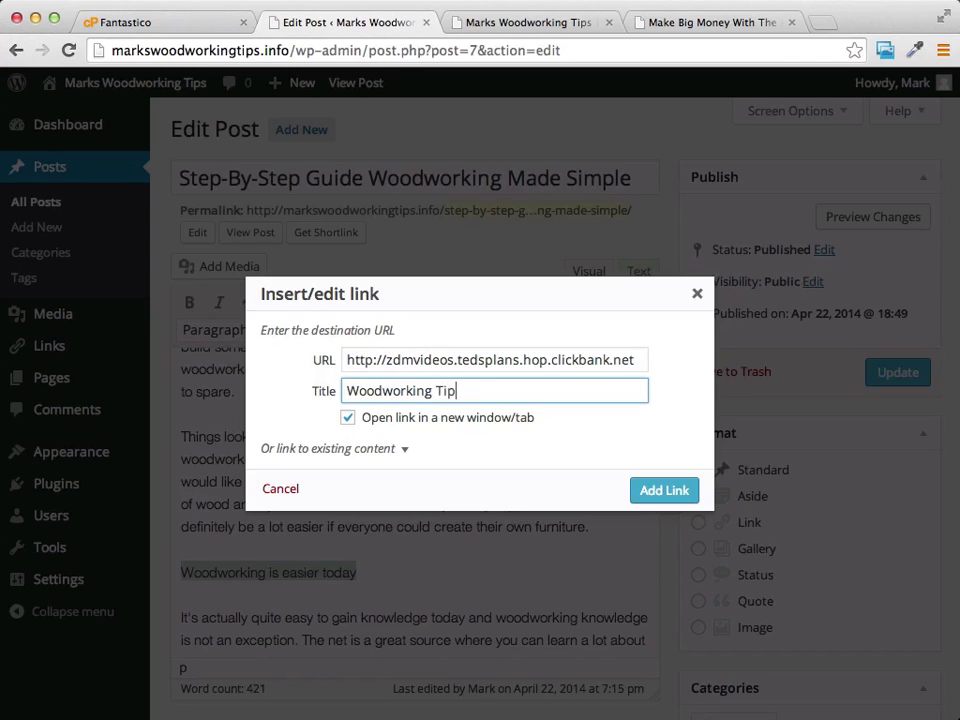
pyautogui.click(675, 494)
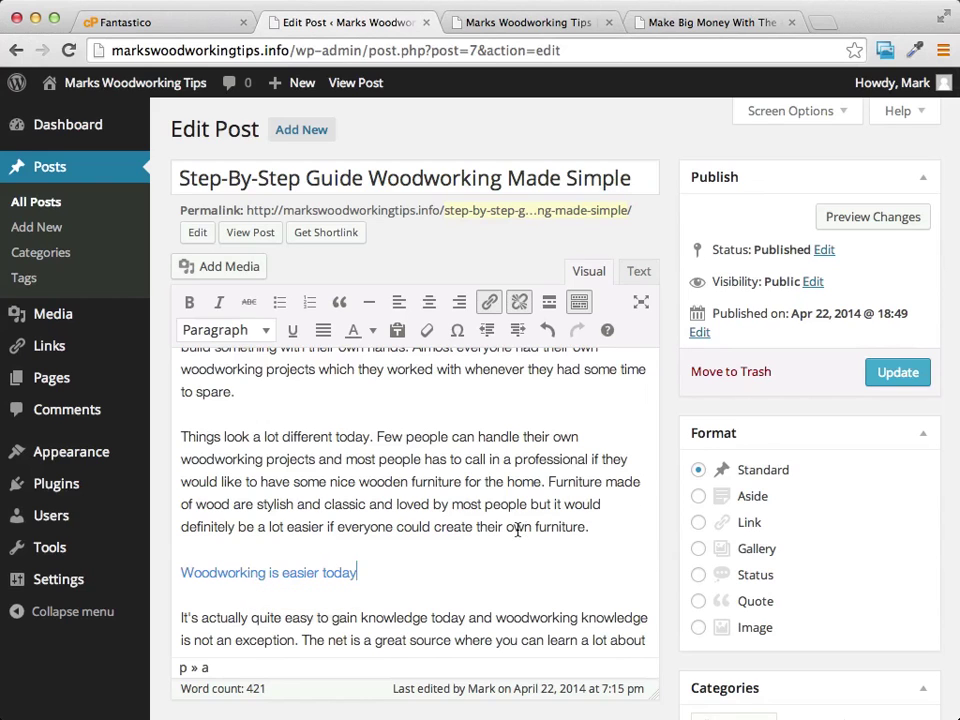
pyautogui.scroll(-1, 517, 530)
pyautogui.scroll(-5, 617, 429)
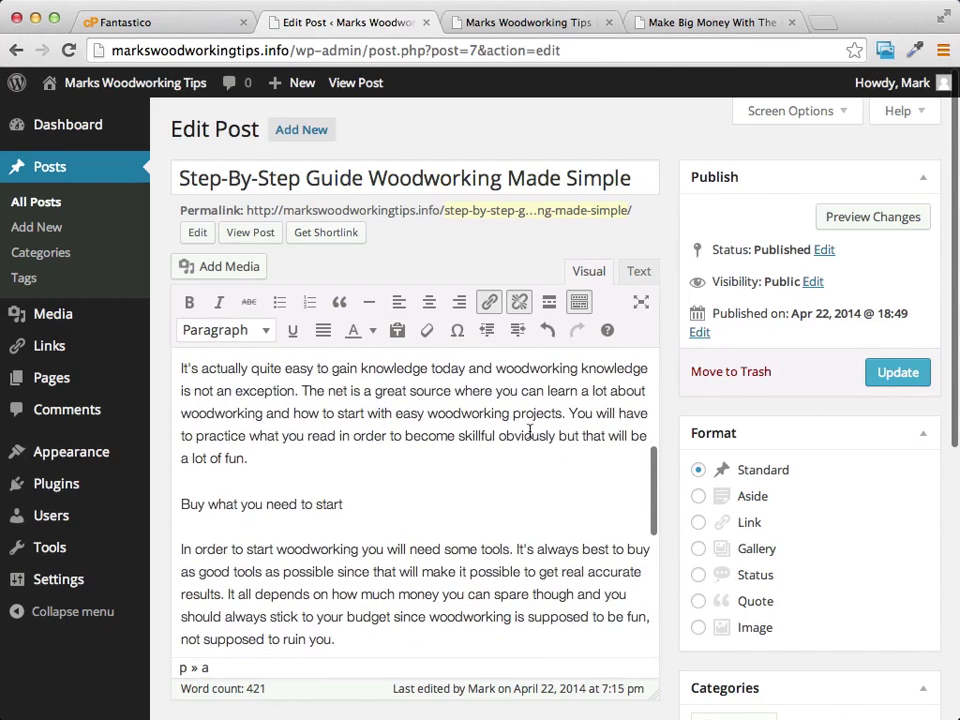
pyautogui.moveTo(344, 504); pyautogui.dragTo(183, 508)
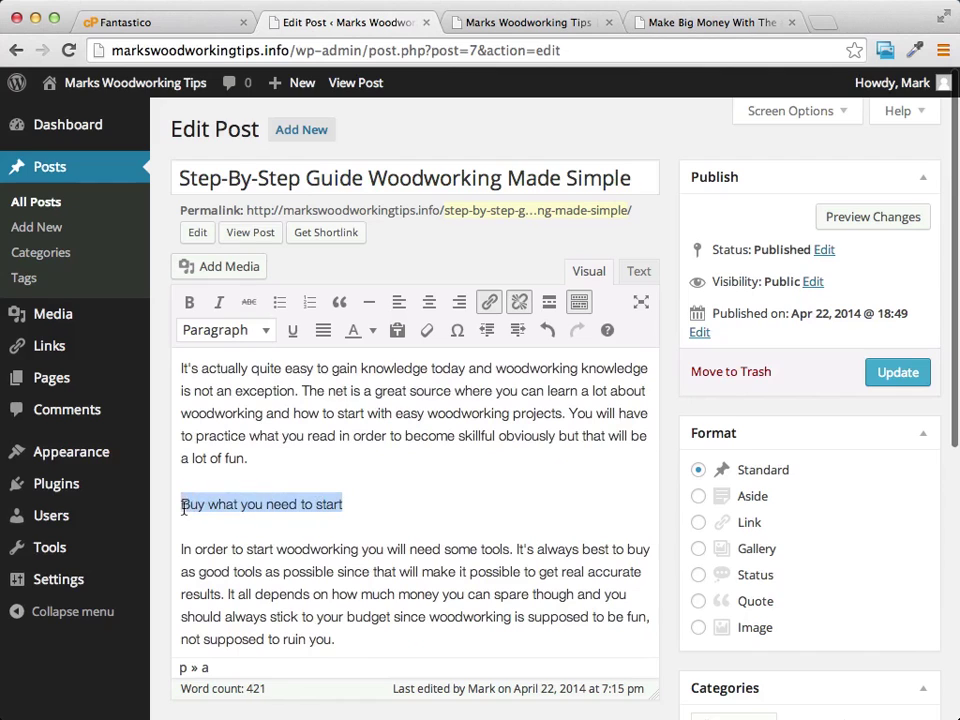
pyautogui.click(490, 303)
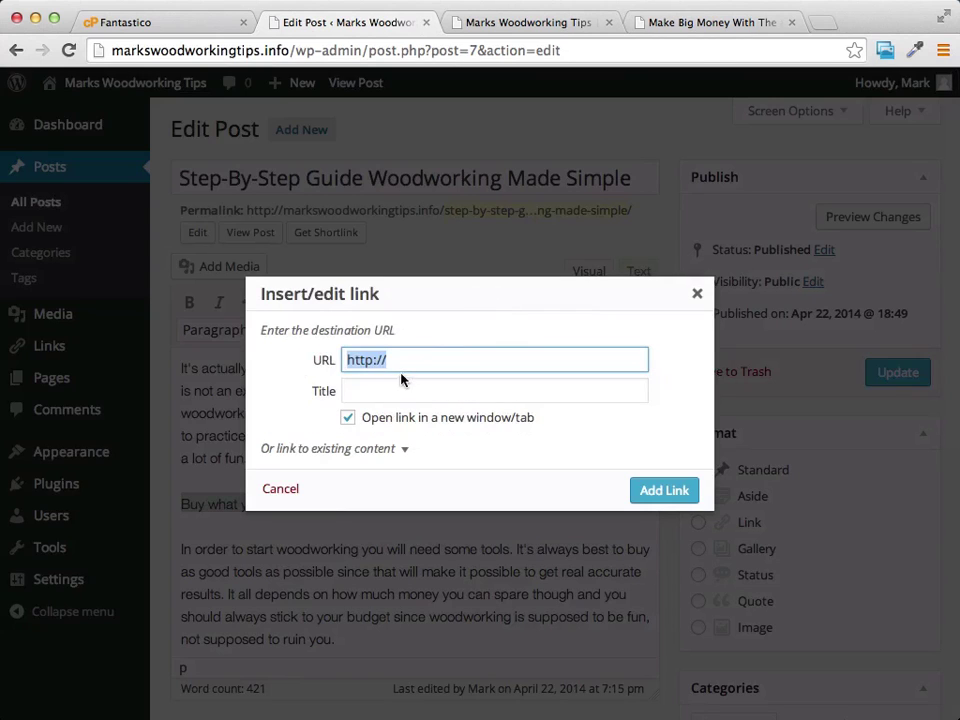
pyautogui.write('http://xxxtedsplans.hop.clickbank.net')
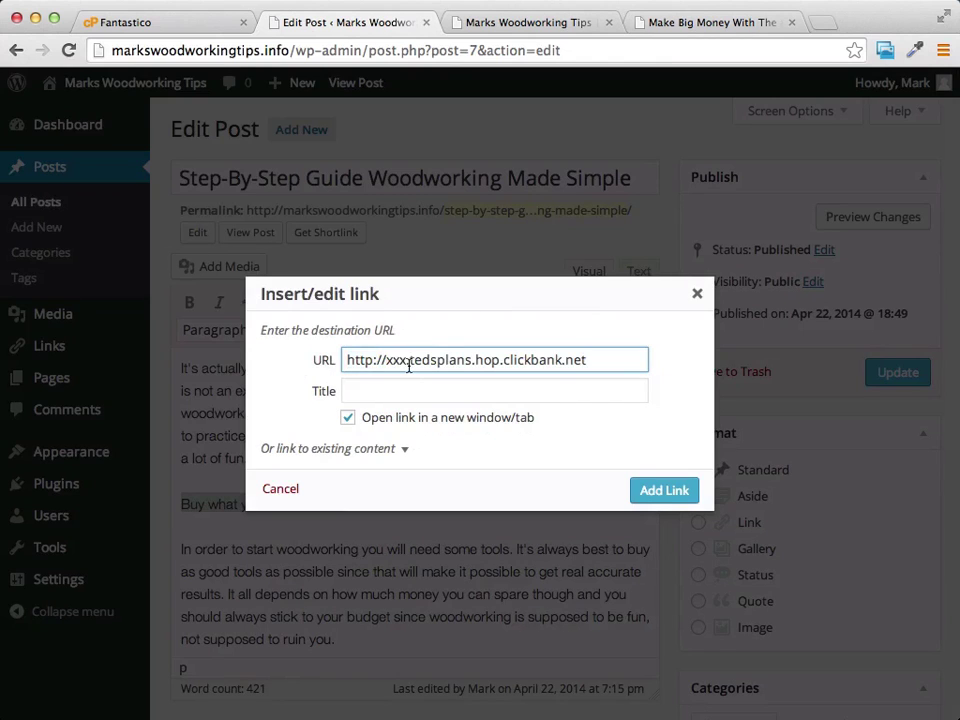
pyautogui.doubleClick(393, 362)
pyautogui.write('zdmvide')
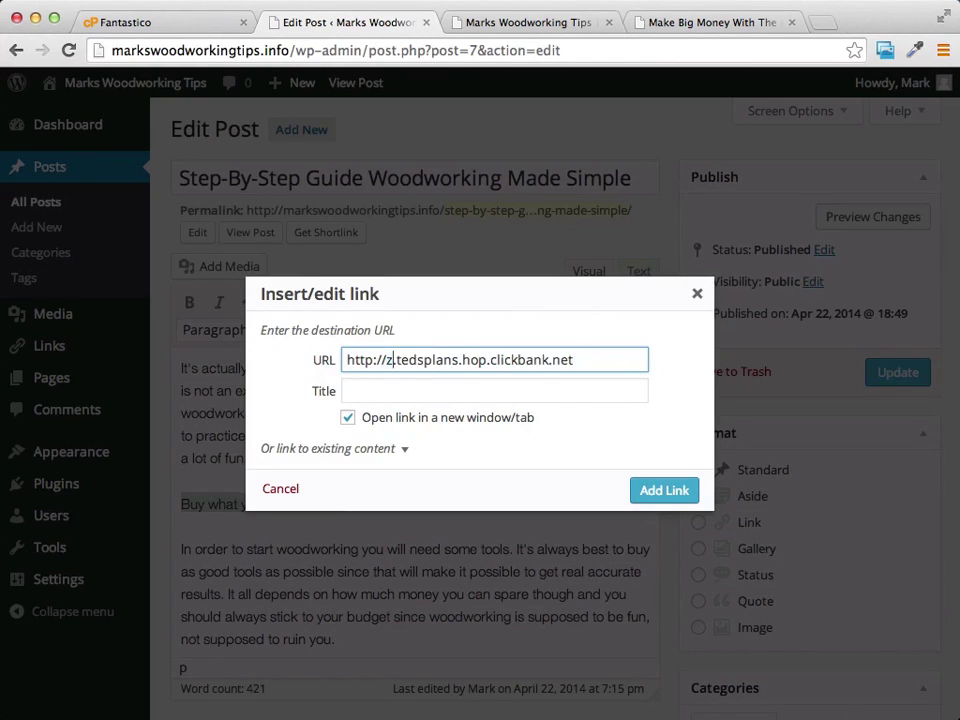
pyautogui.write('os.')
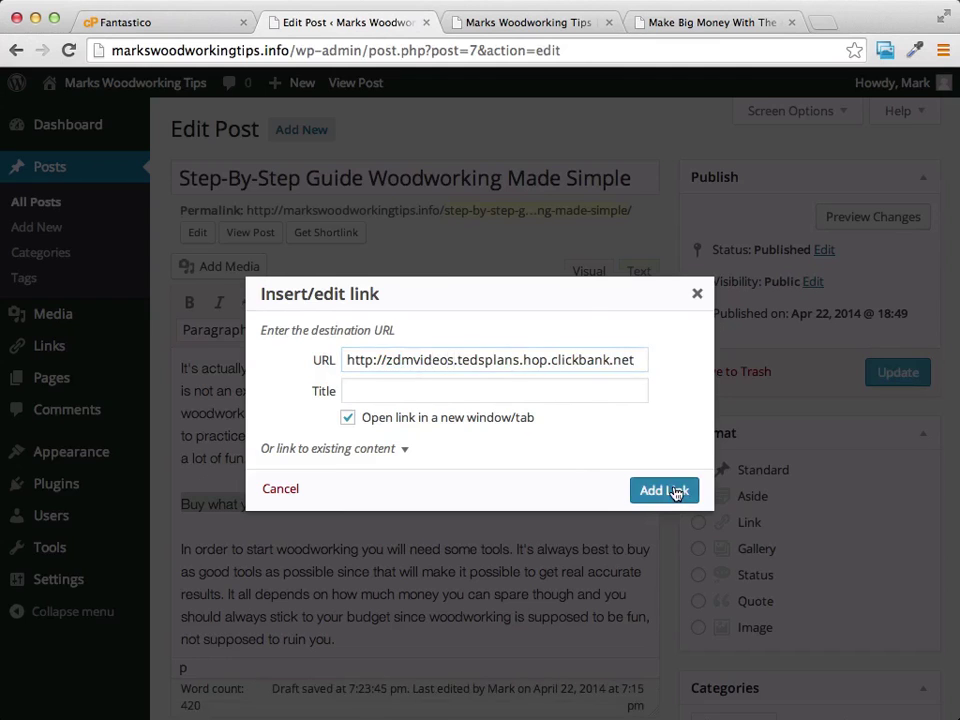
pyautogui.click(676, 493)
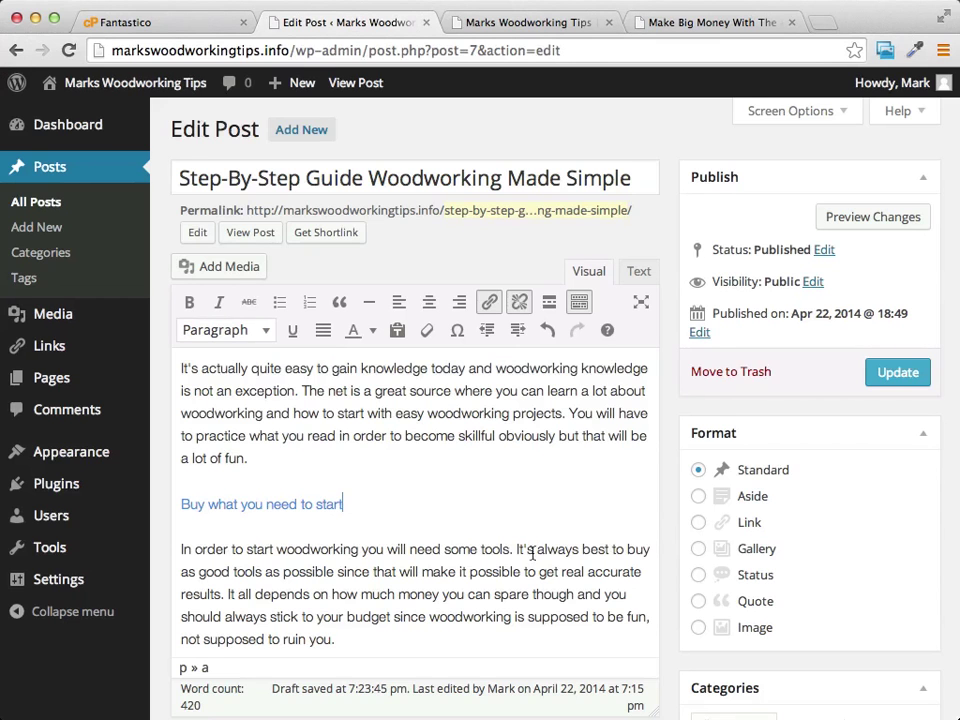
pyautogui.click(900, 377)
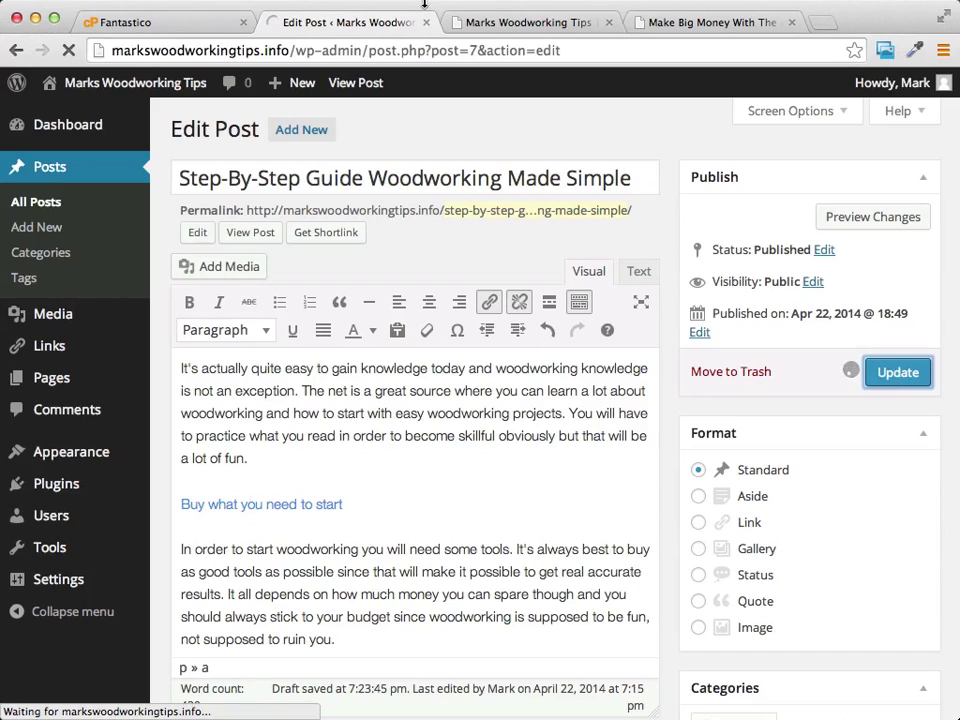
# - Reload the blog's home page and examine the two linked headings in the published post
pyautogui.click(550, 24)
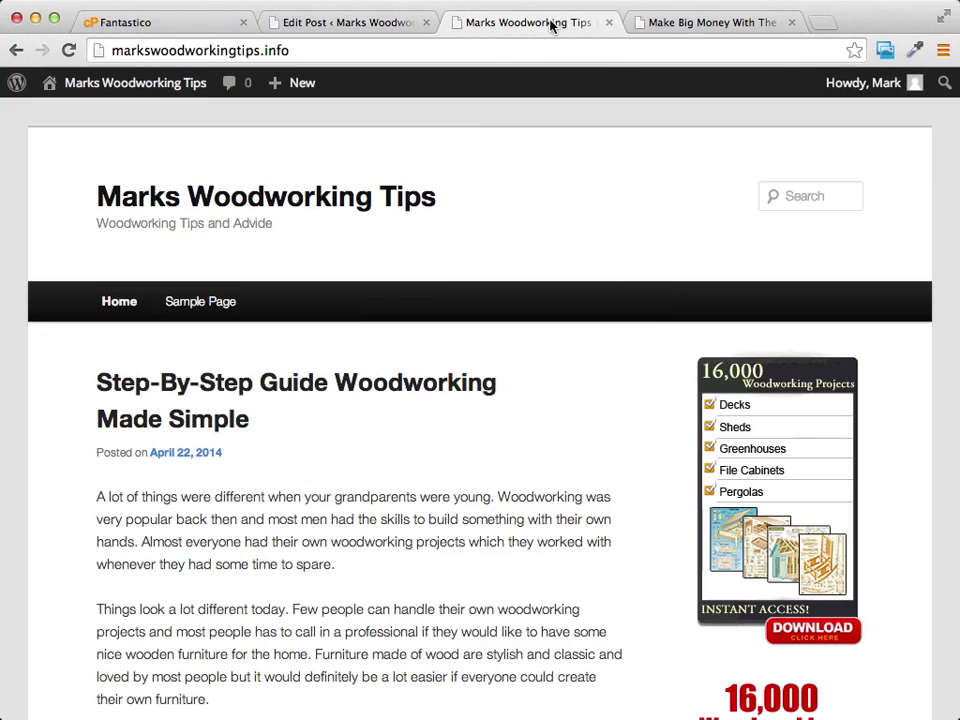
pyautogui.click(115, 310)
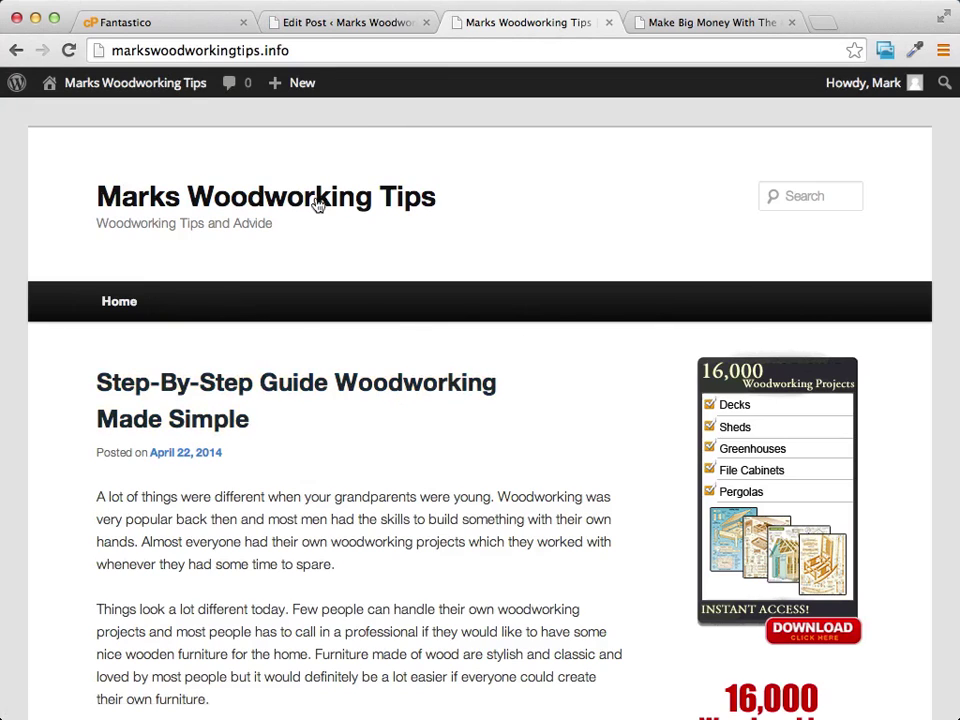
pyautogui.click(68, 50)
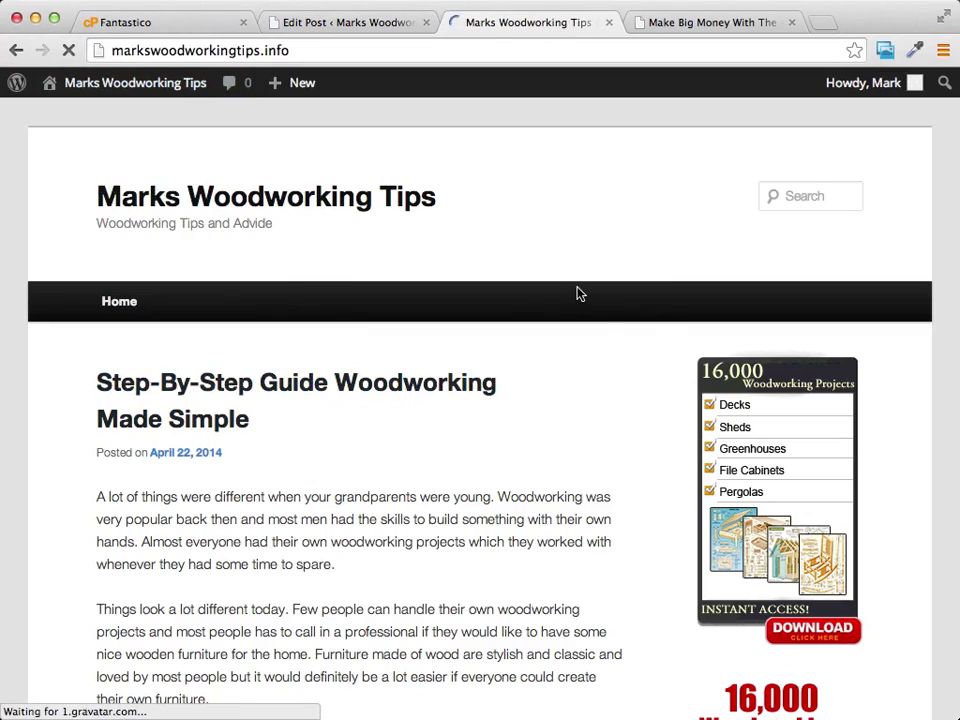
pyautogui.scroll(-4, 576, 293)
pyautogui.scroll(-5, 577, 293)
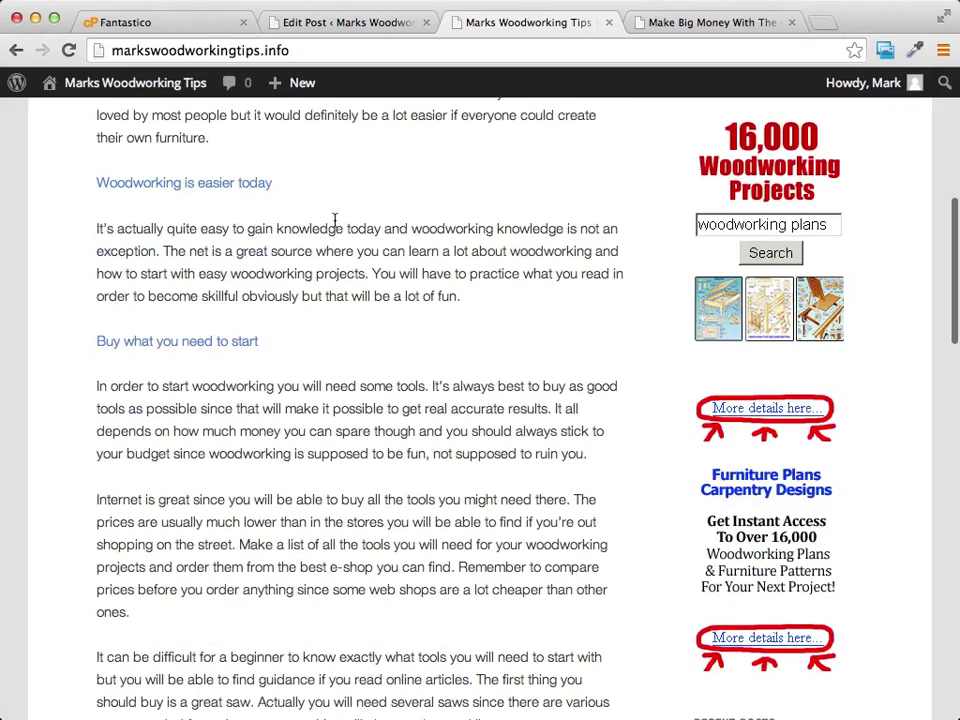
pyautogui.scroll(3, 400, 209)
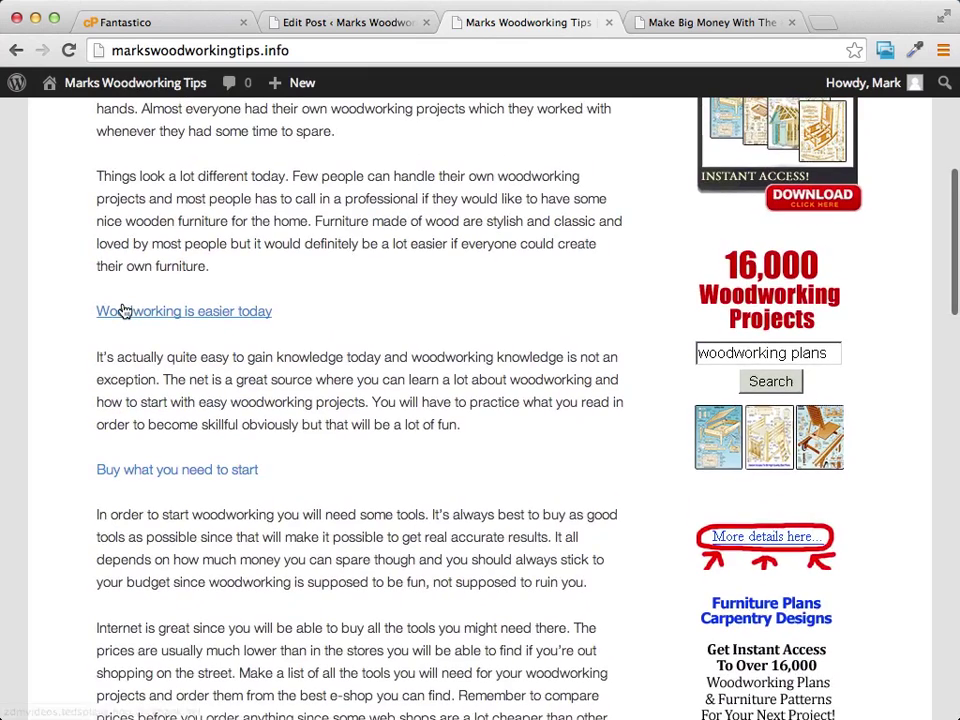
# - Test the "Woodworking is easier today" link on the blog and close the sales page it opens
pyautogui.click(123, 311)
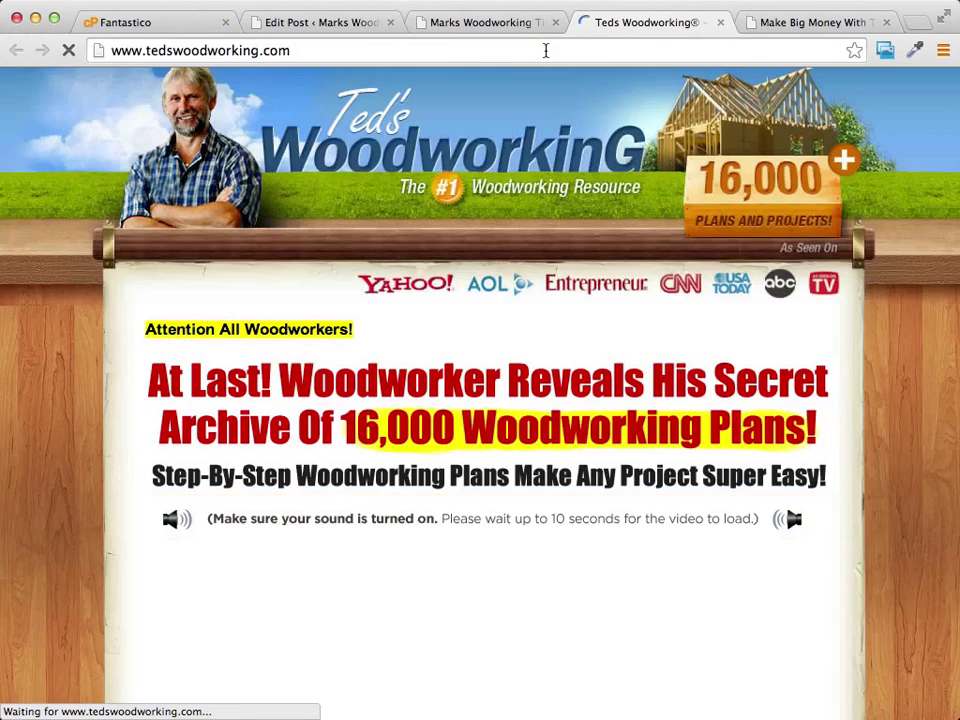
pyautogui.click(720, 22)
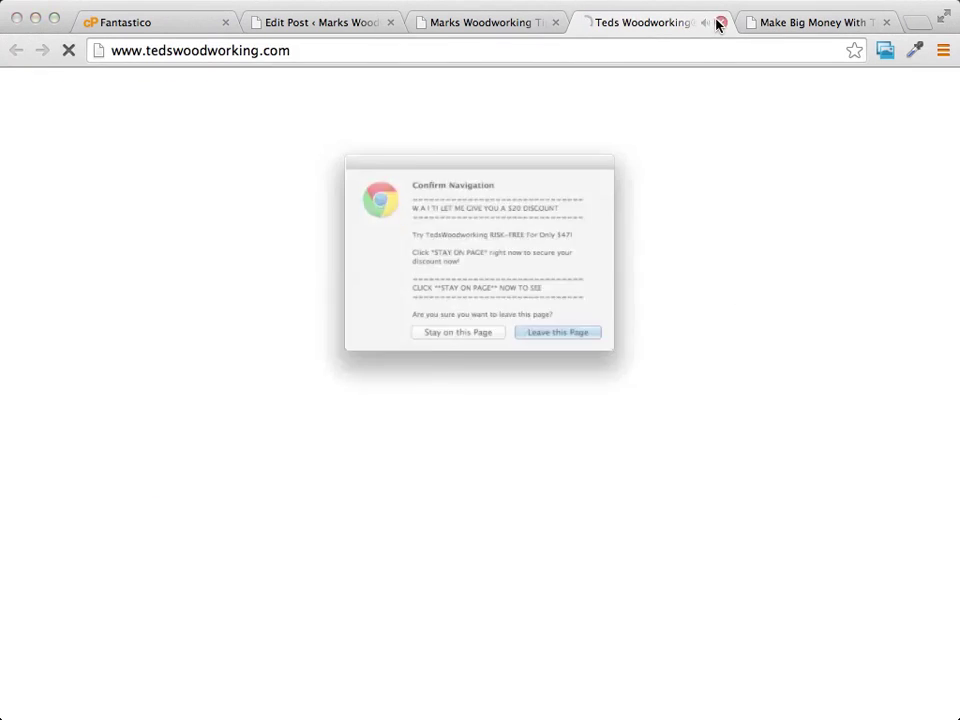
pyautogui.click(616, 376)
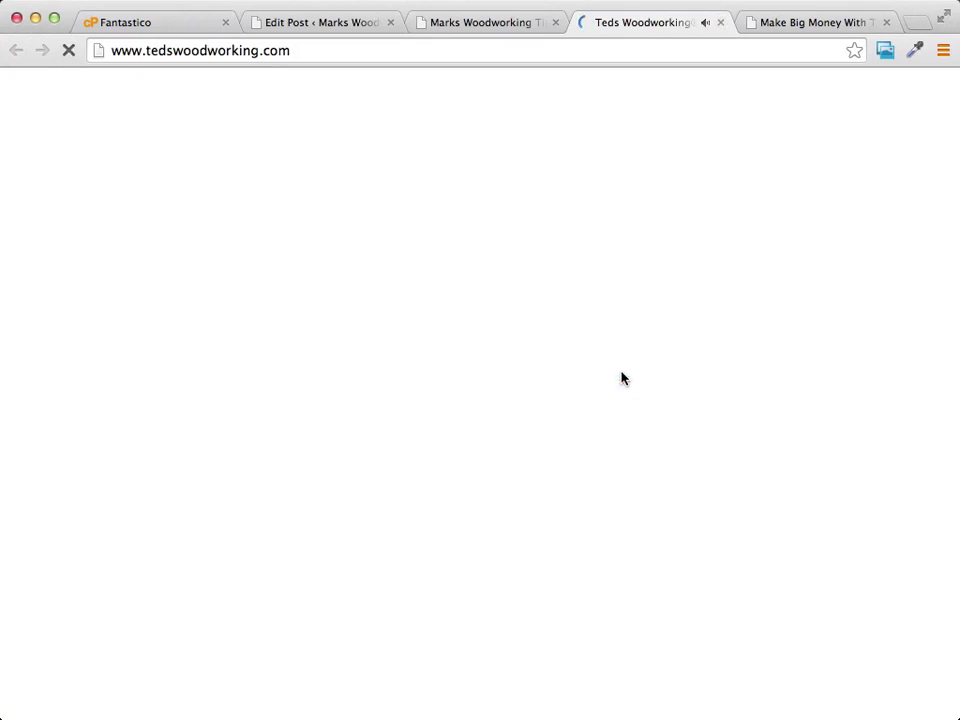
pyautogui.scroll(5, 574, 313)
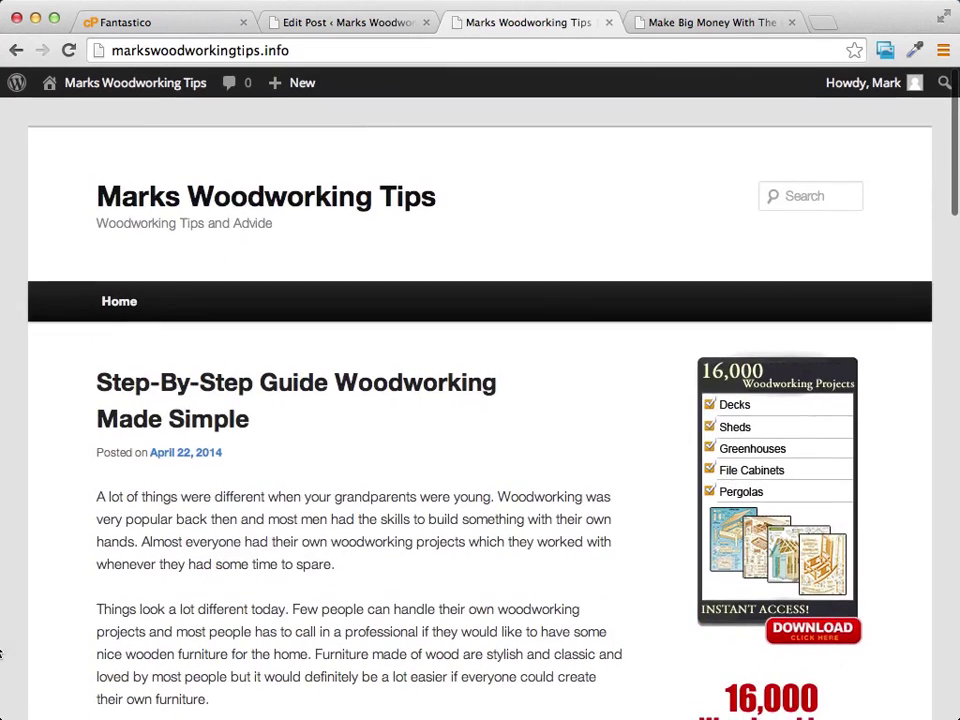
# - Return to the post editor, dismiss the Compare Revisions notice, and bold "Woodworking" at the start of the opening paragraph's second sentence
pyautogui.click(369, 23)
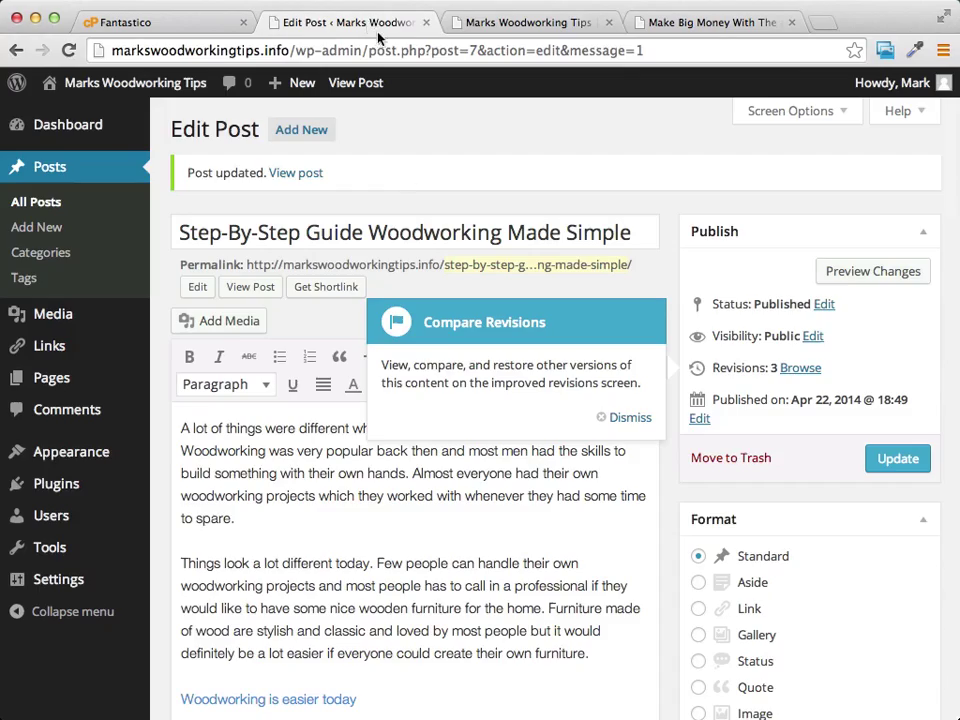
pyautogui.click(628, 418)
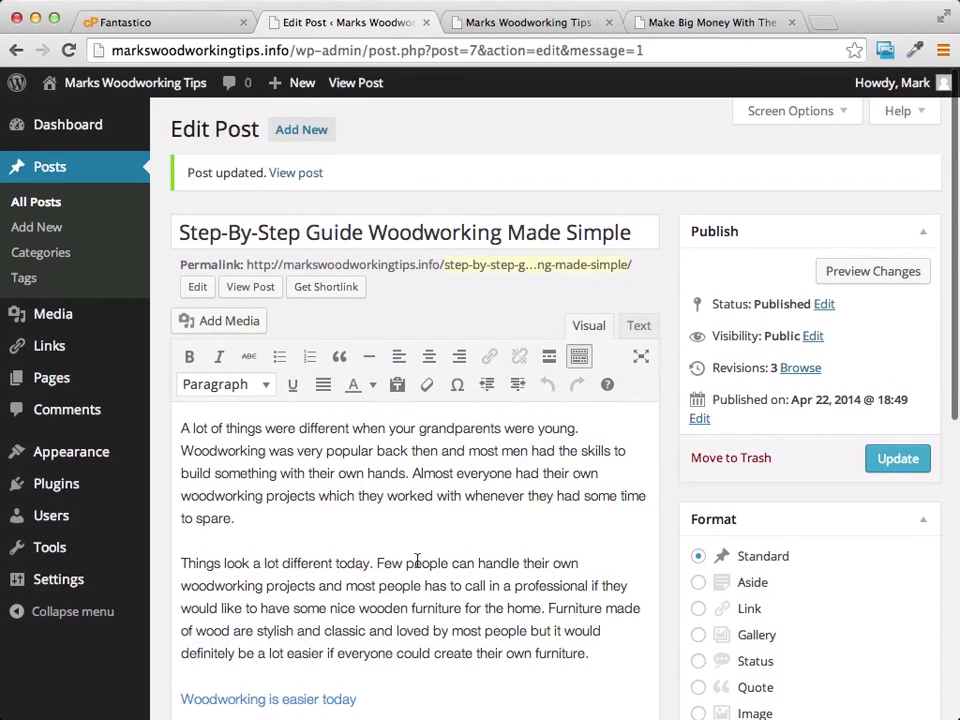
pyautogui.moveTo(182, 450); pyautogui.dragTo(265, 451)
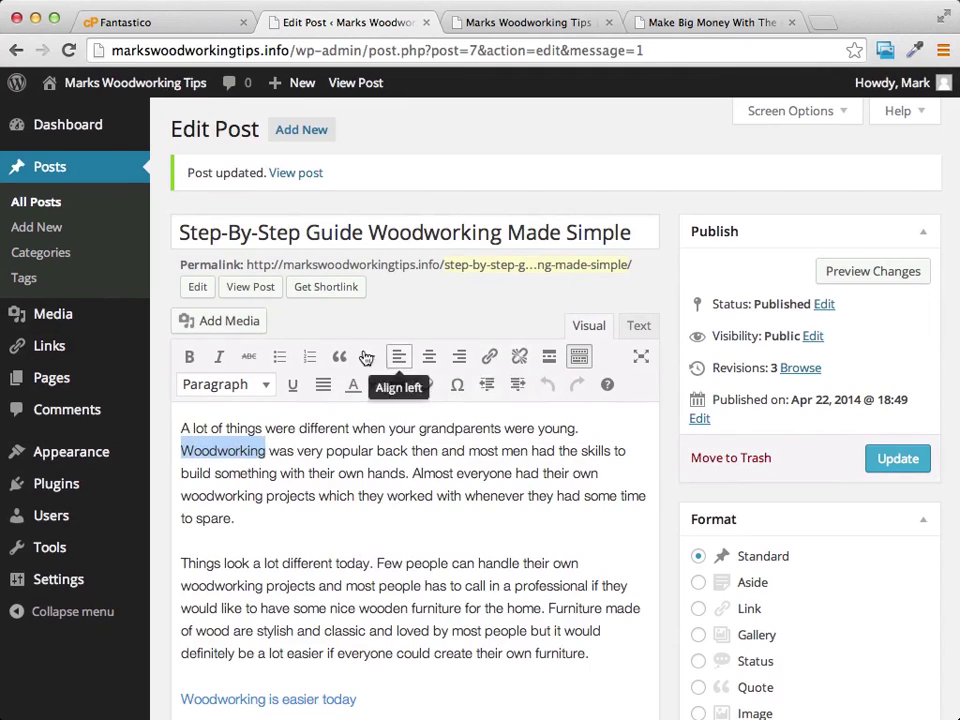
pyautogui.click(189, 358)
pyautogui.scroll(-5, 487, 491)
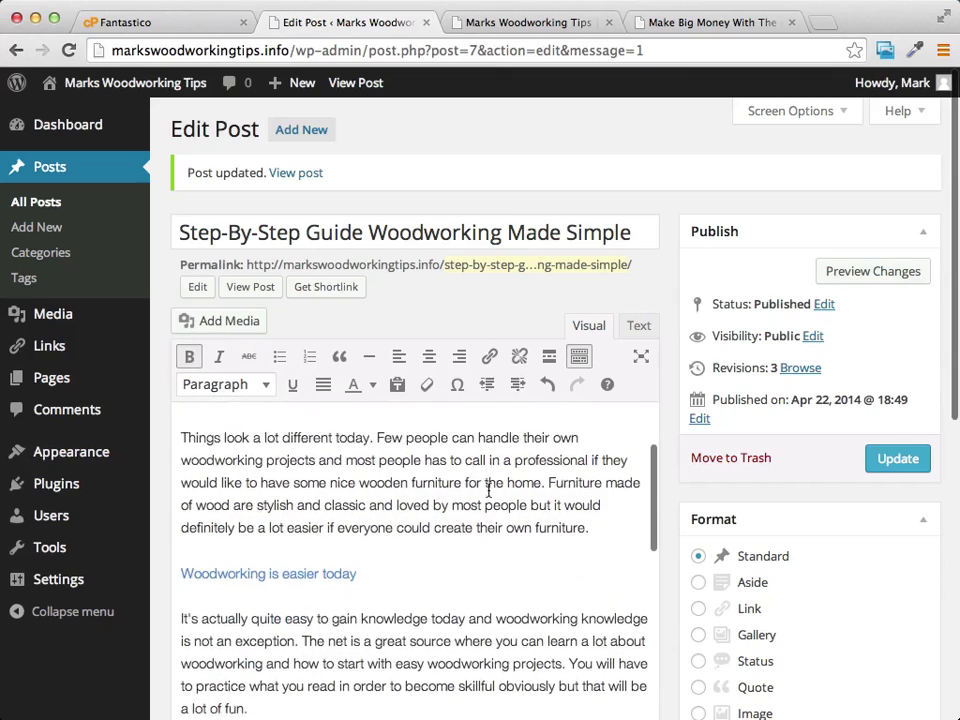
pyautogui.scroll(-3, 488, 490)
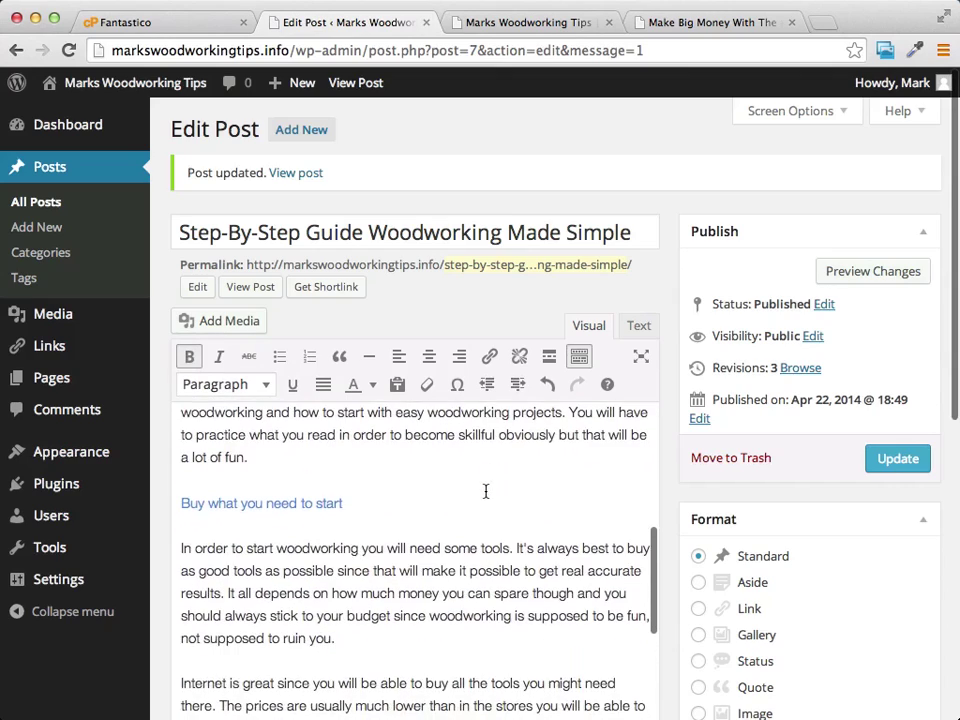
# - Bold the linked heading "Buy what you need to start" in the post body
pyautogui.scroll(-3, 487, 491)
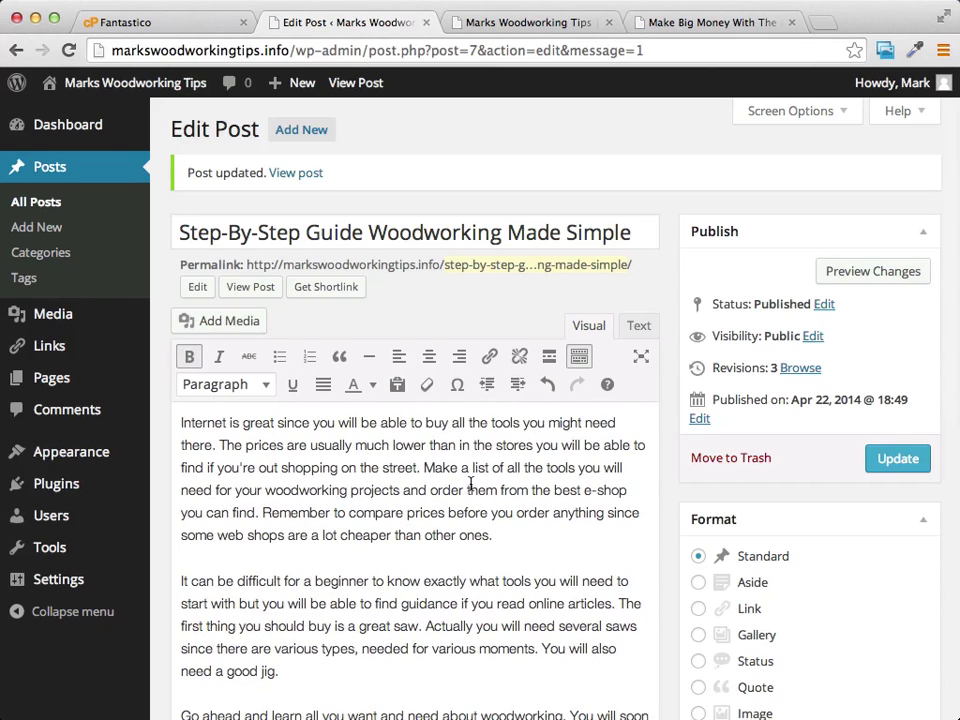
pyautogui.scroll(-4, 470, 484)
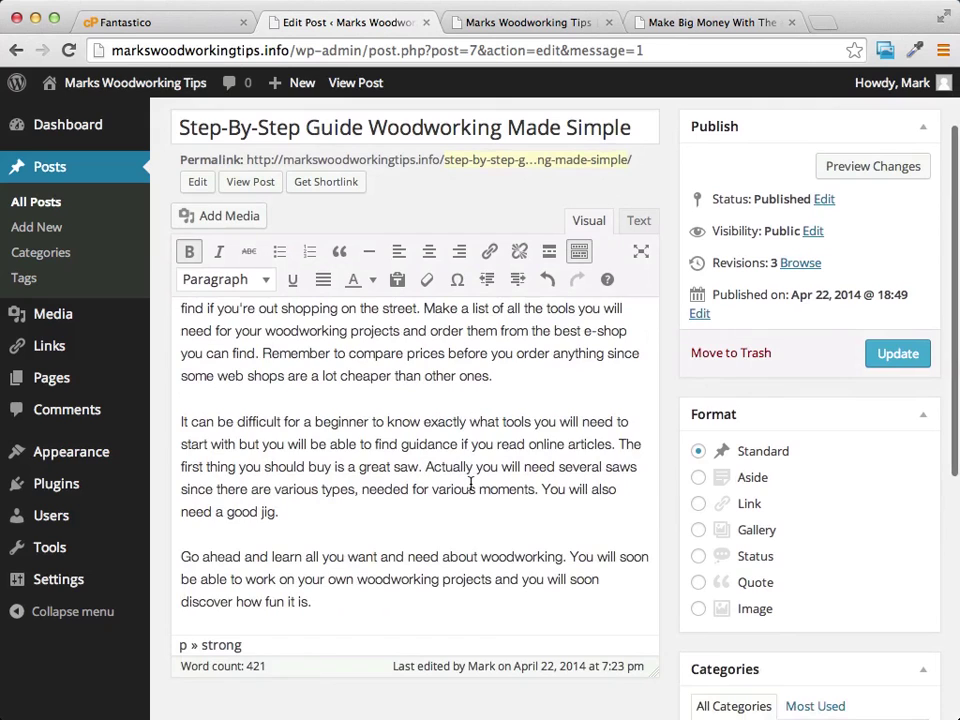
pyautogui.scroll(5, 470, 484)
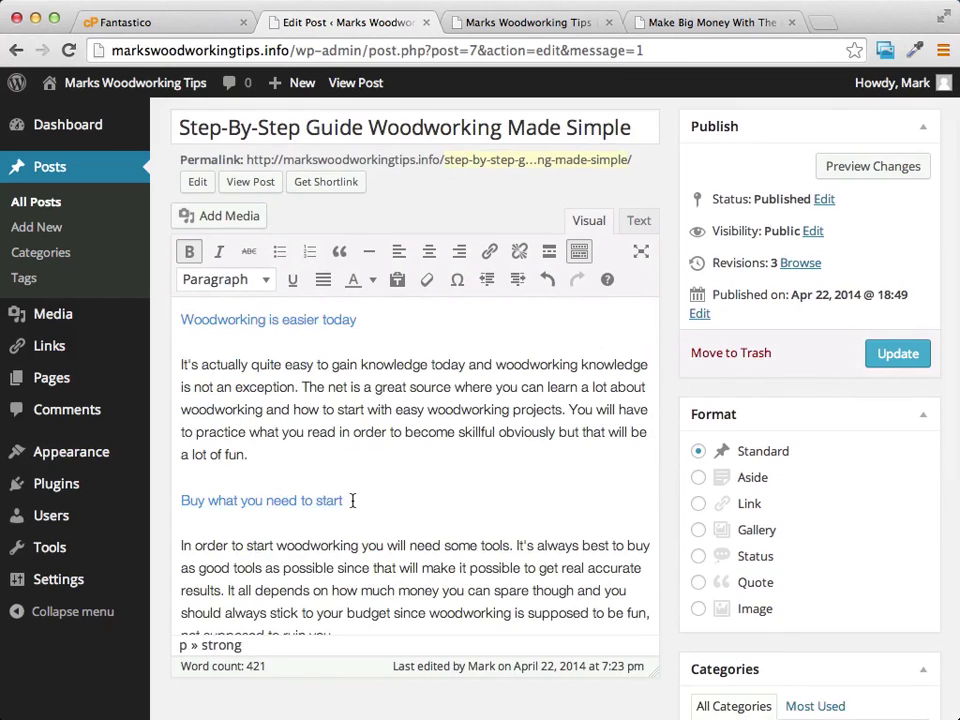
pyautogui.moveTo(345, 500); pyautogui.dragTo(182, 500)
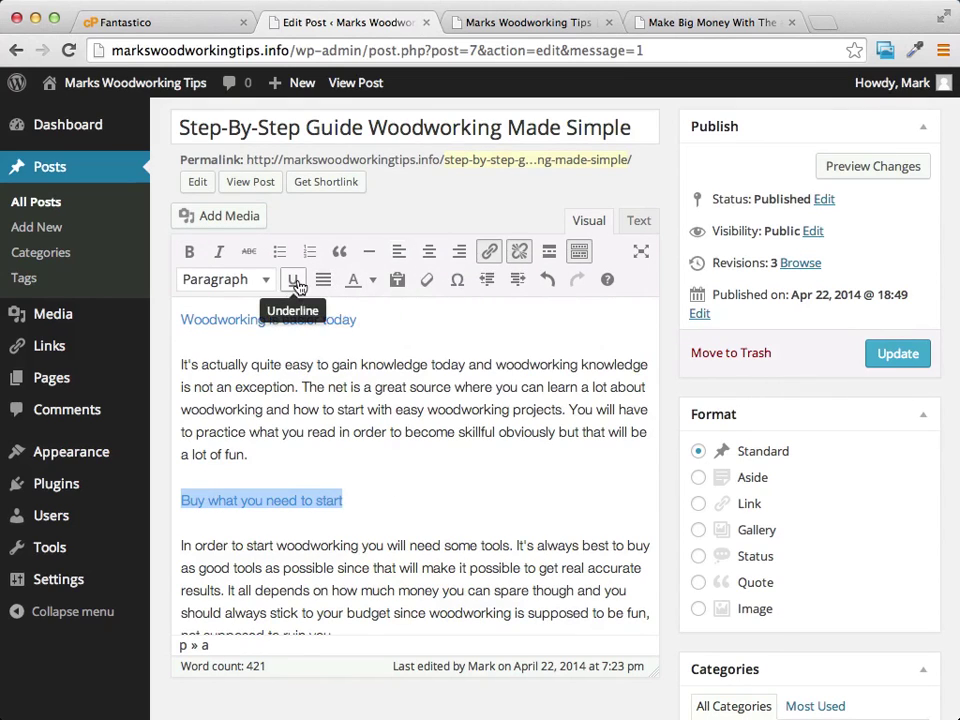
pyautogui.click(189, 252)
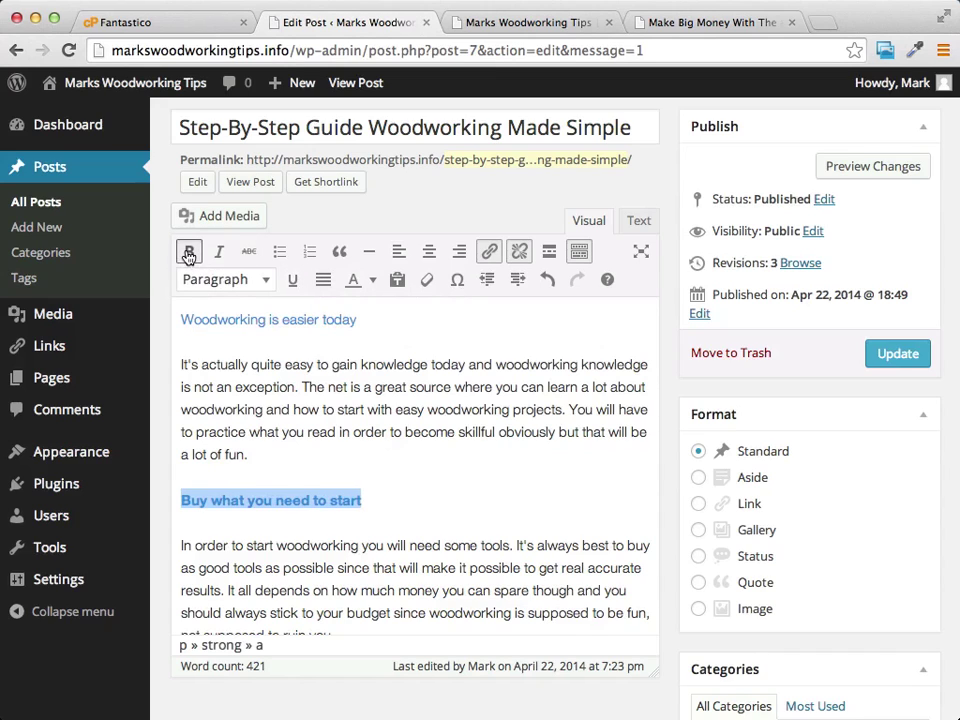
# - Bold the linked heading "Woodworking is easier today" and update the post
pyautogui.click(347, 319)
pyautogui.moveTo(357, 319); pyautogui.dragTo(179, 319)
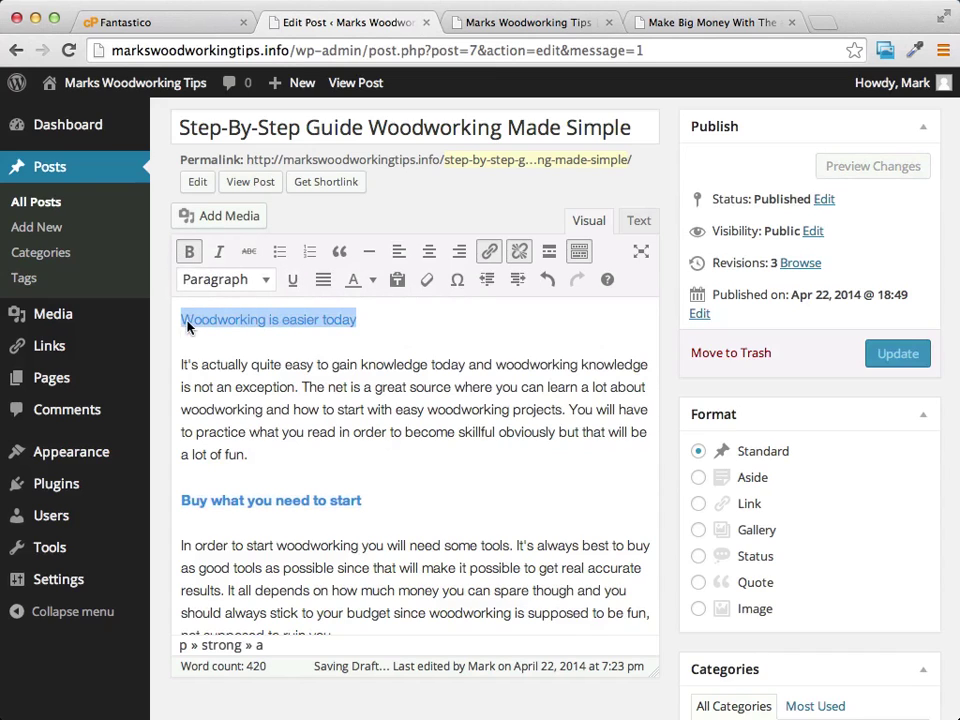
pyautogui.click(189, 252)
pyautogui.click(189, 252)
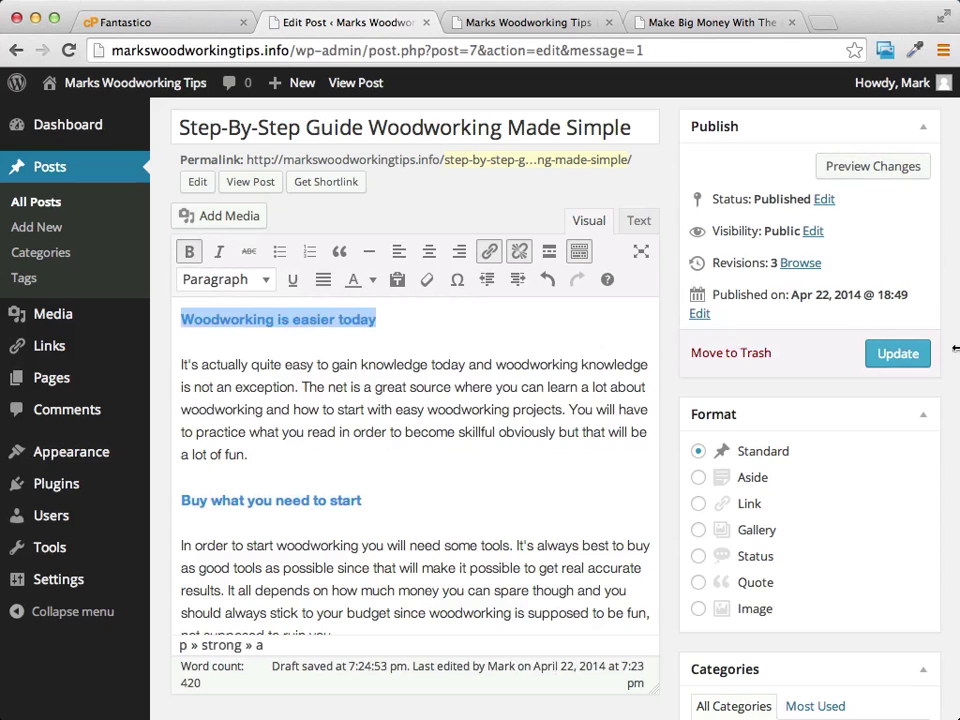
pyautogui.click(882, 353)
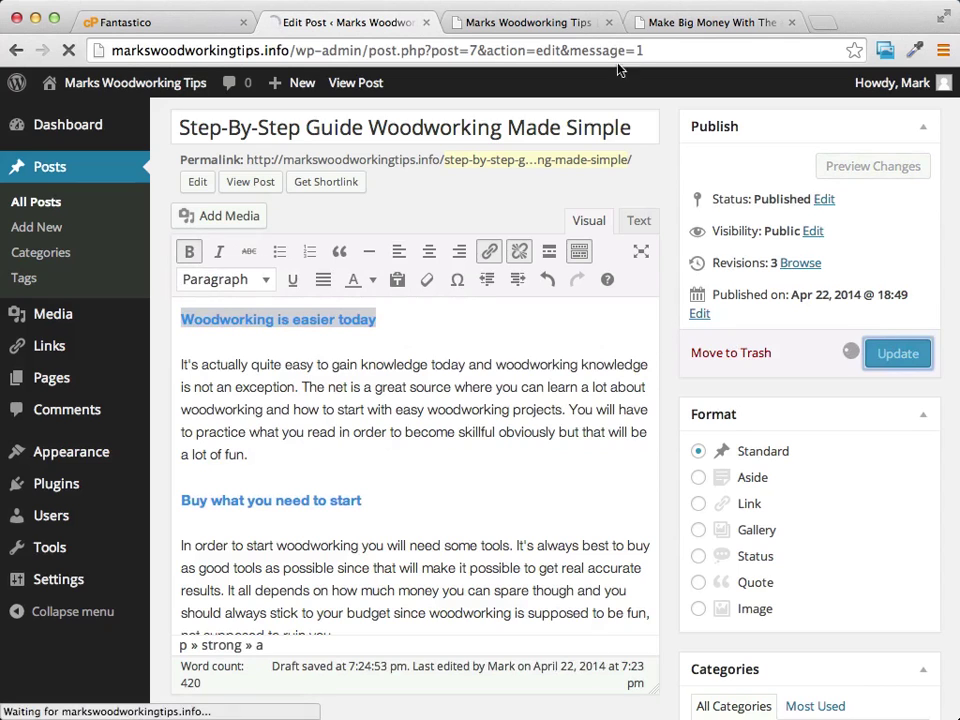
# - Reload the blog's home page and check the bold text and headings in the published post
pyautogui.click(556, 26)
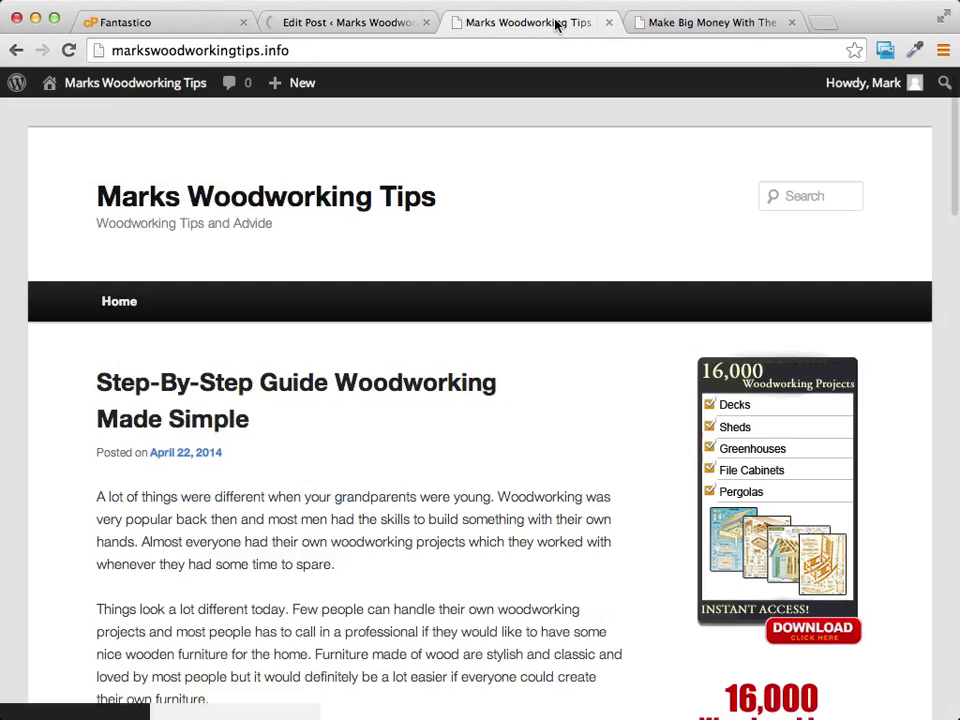
pyautogui.click(69, 50)
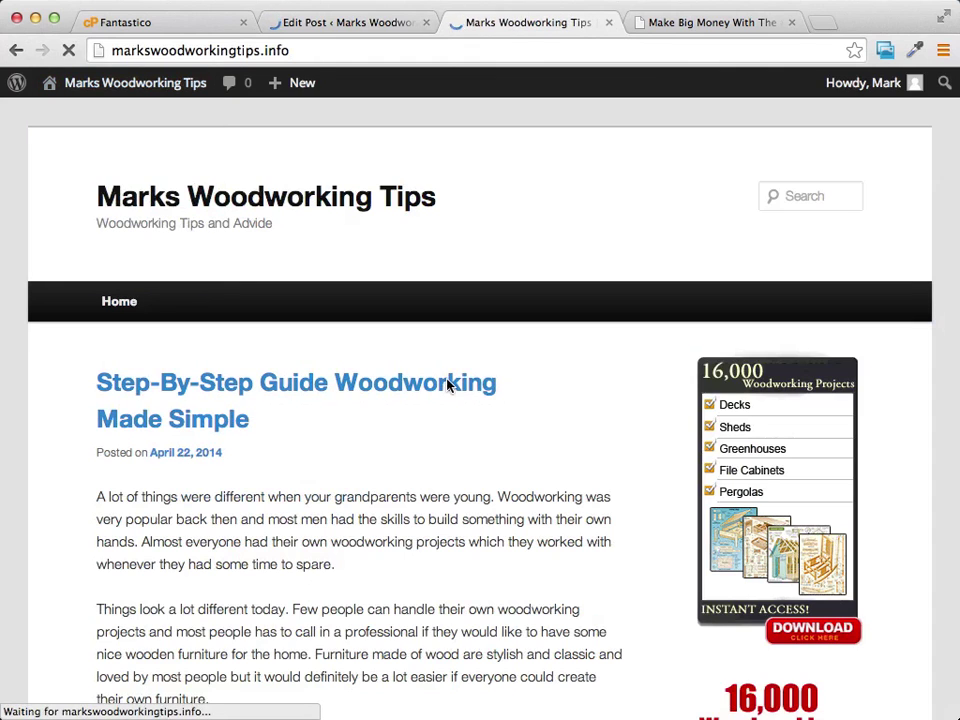
pyautogui.scroll(-5, 533, 360)
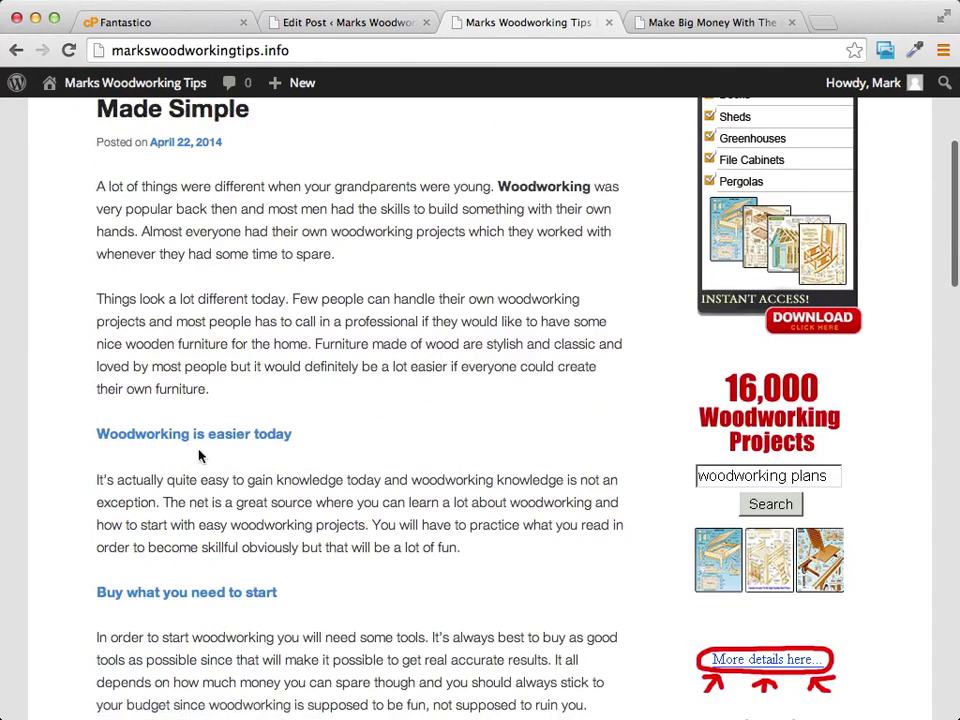
# - Return to the post editor and add an empty paragraph after the one ending "not supposed to ruin you."
pyautogui.click(360, 24)
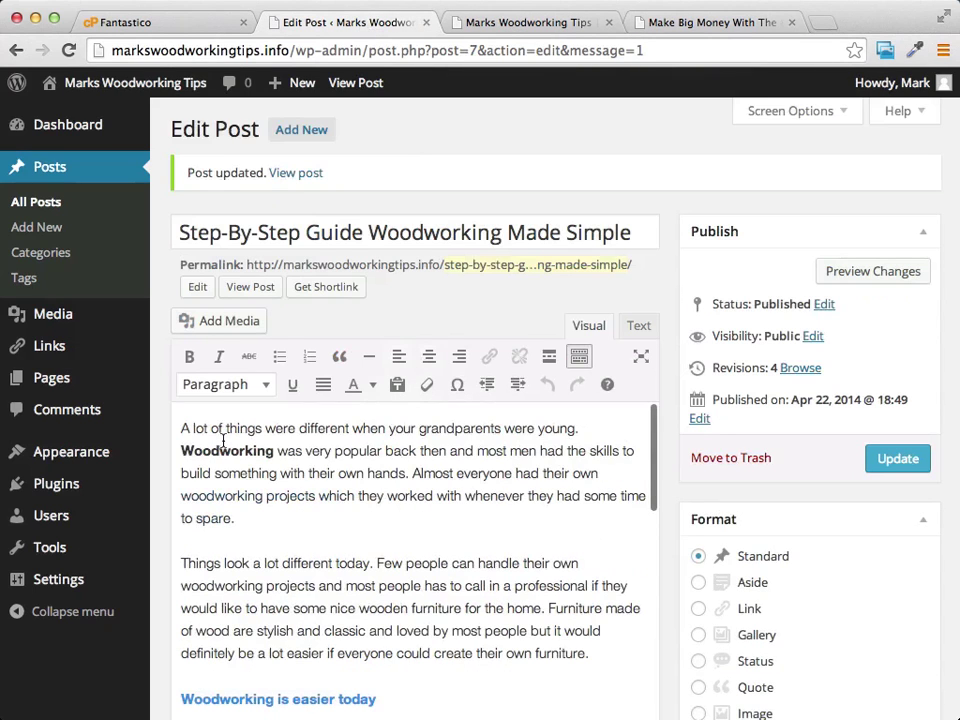
pyautogui.scroll(-3, 333, 541)
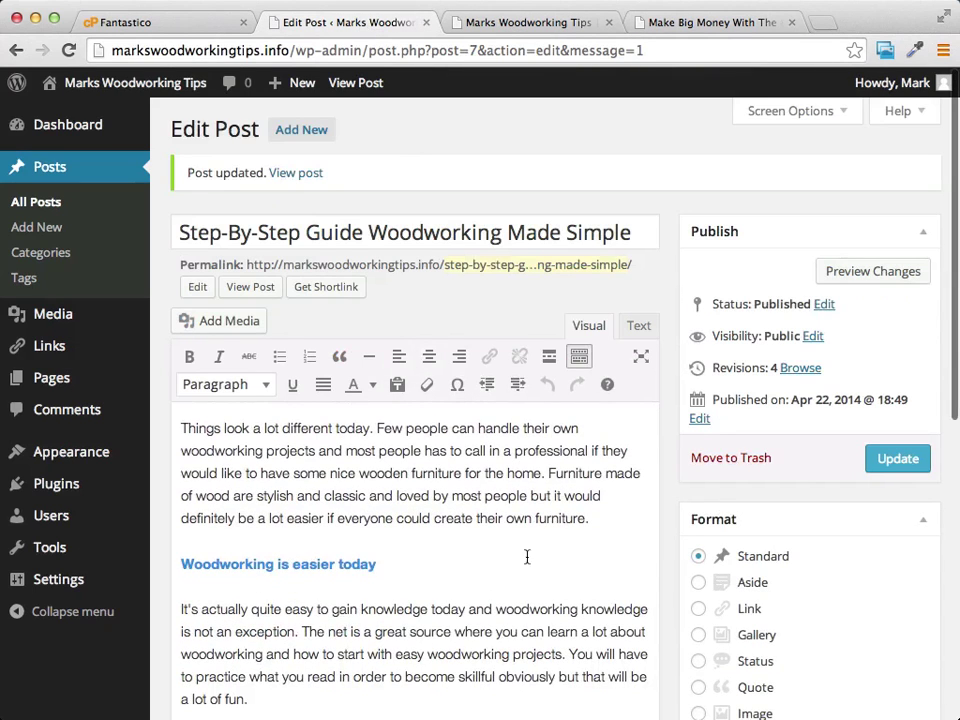
pyautogui.scroll(-5, 570, 495)
pyautogui.scroll(-3, 510, 570)
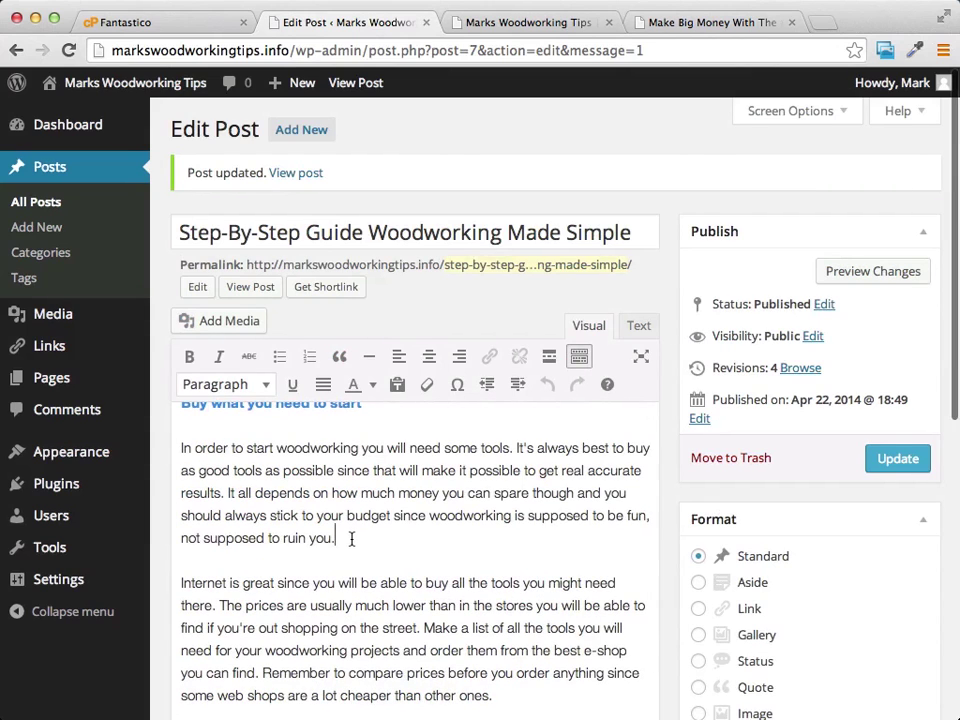
pyautogui.press('Return')
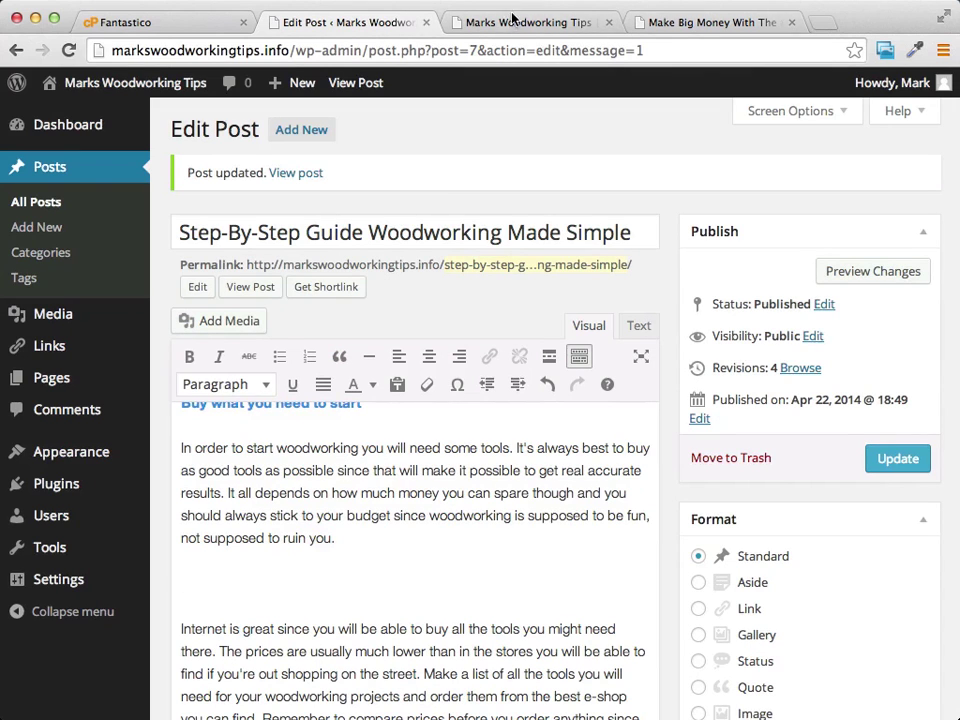
# - On the Teds Woodworking affiliates page, go to the Banners section and copy the HTML code for the large product box banner, bannerbox2.jpg
pyautogui.click(707, 24)
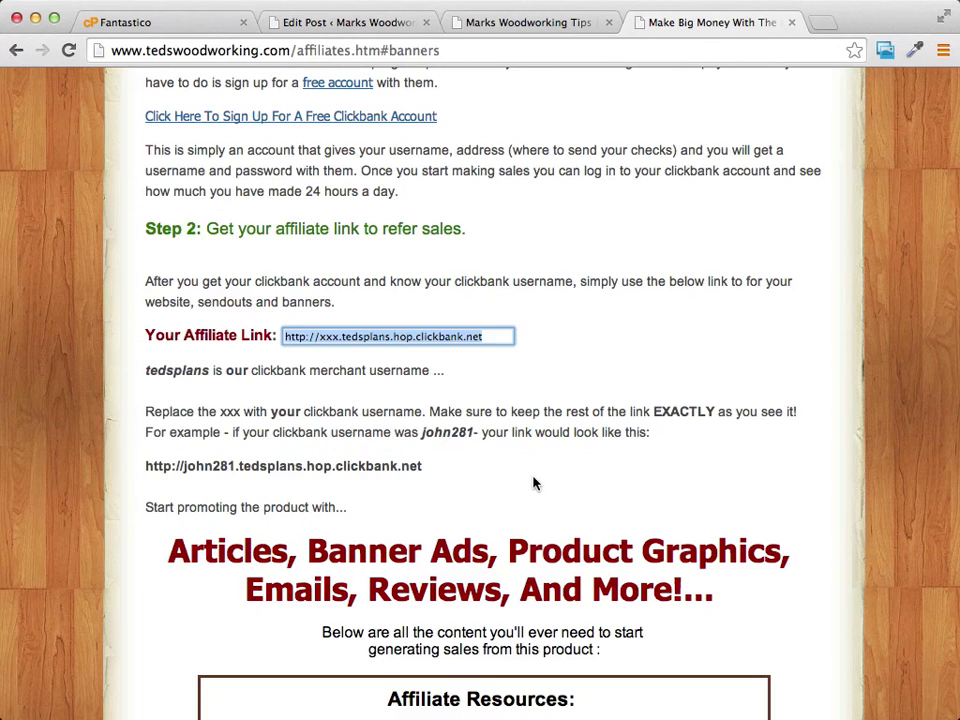
pyautogui.scroll(-8, 536, 480)
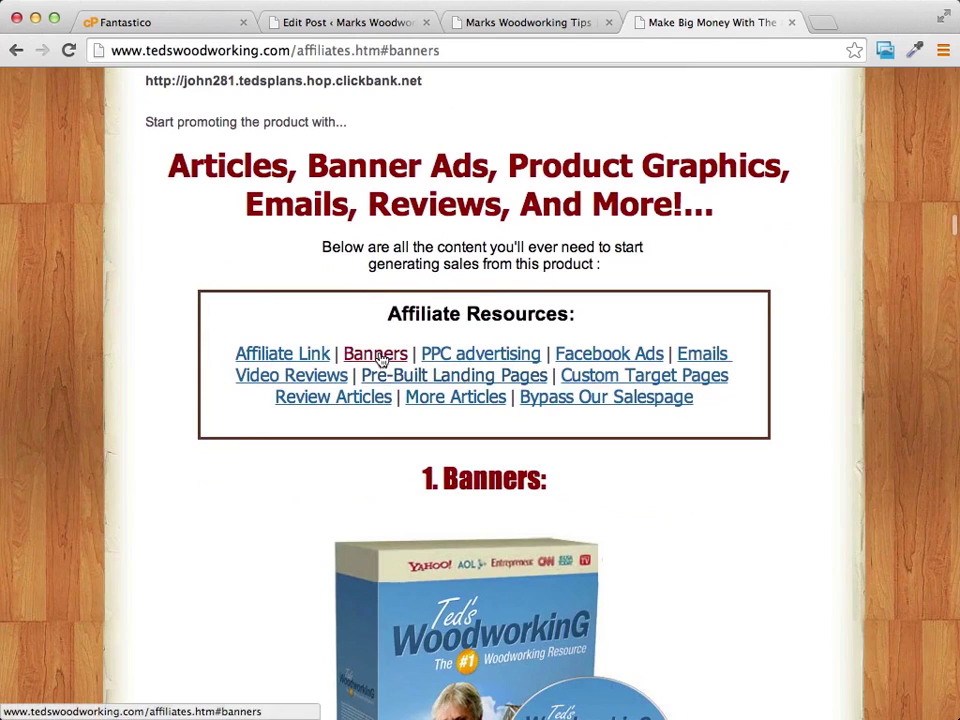
pyautogui.click(380, 358)
pyautogui.scroll(-2, 568, 264)
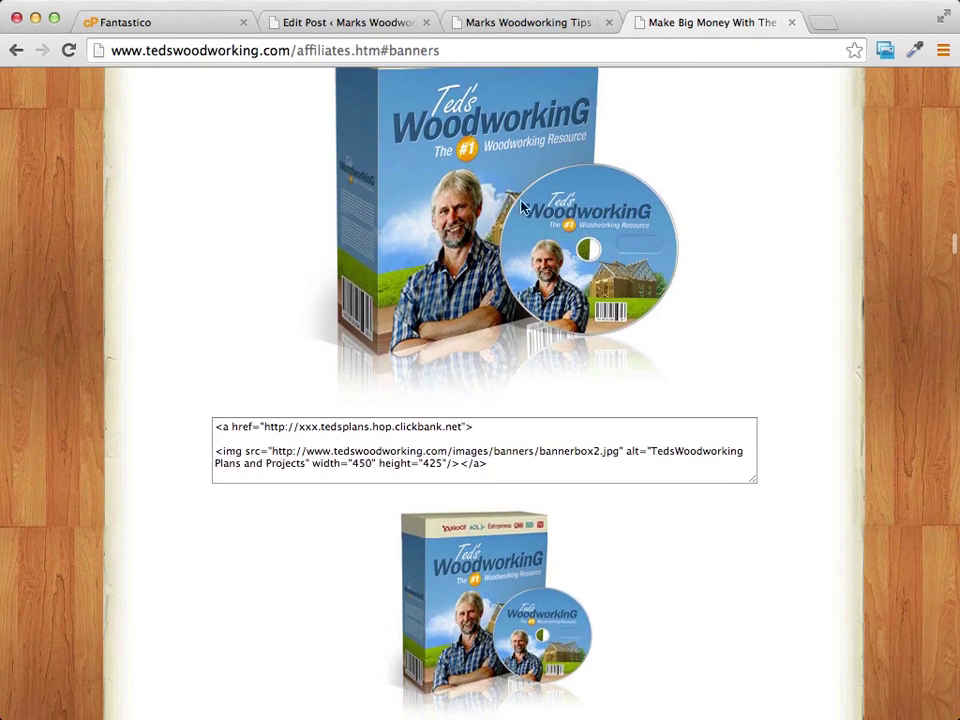
pyautogui.moveTo(488, 463); pyautogui.dragTo(212, 421)
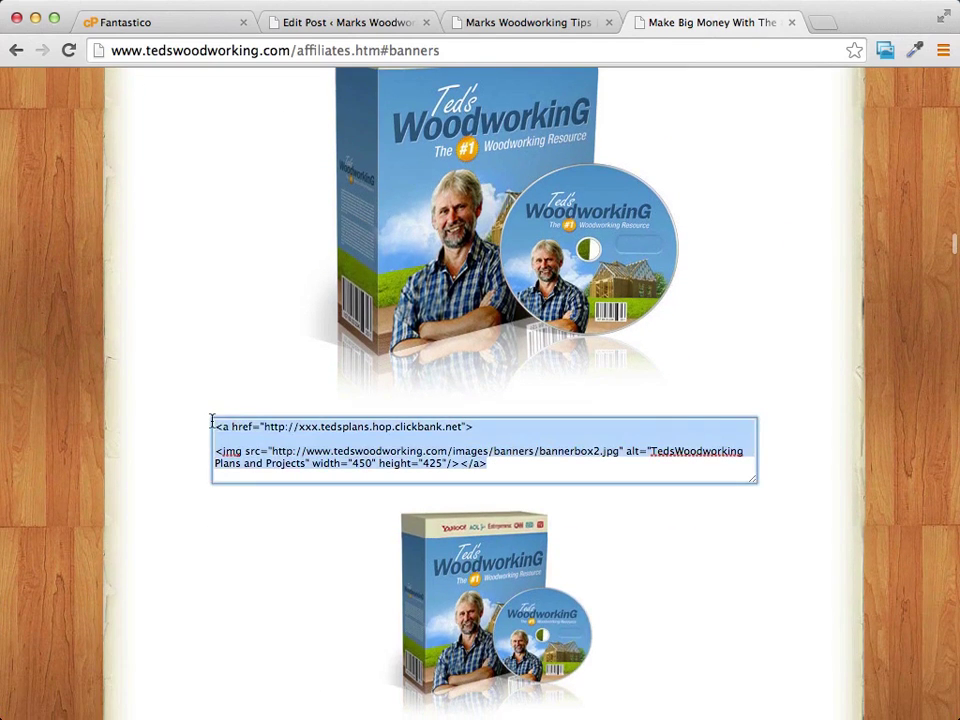
pyautogui.rightClick(427, 455)
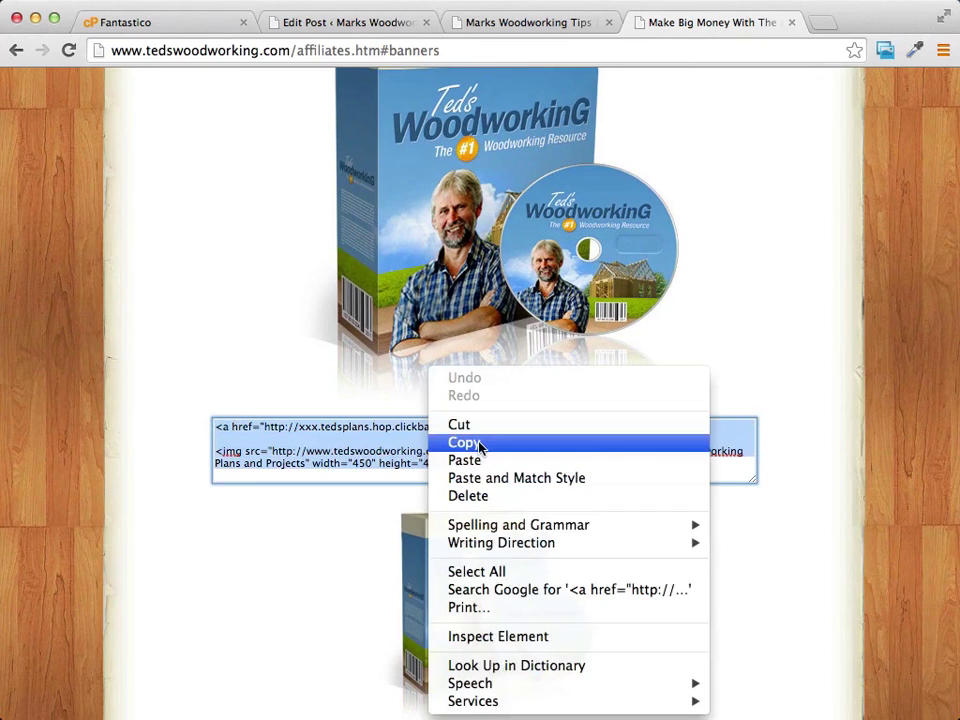
pyautogui.click(455, 441)
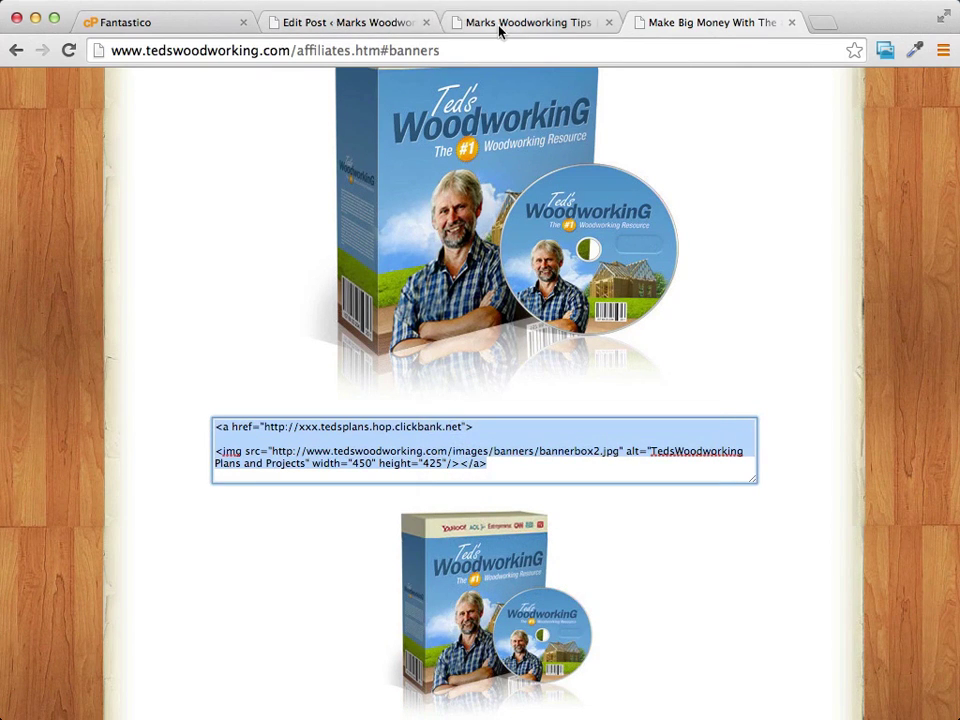
# - Back in the post editor, switch to the HTML source and replace the "&nbsp;" line with the copied banner code
pyautogui.click(382, 24)
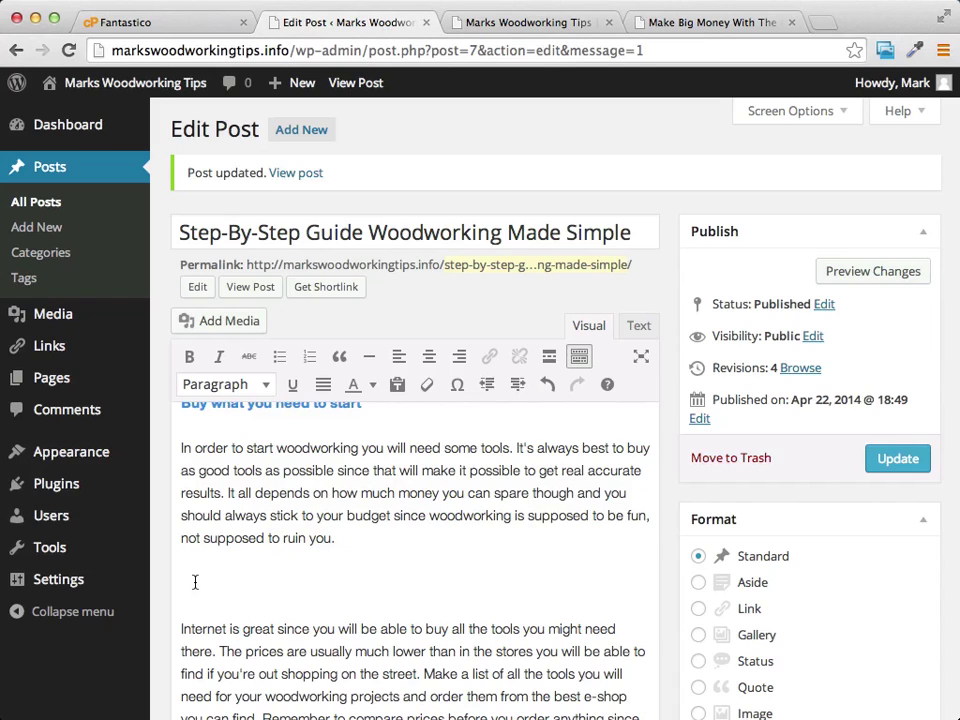
pyautogui.click(638, 326)
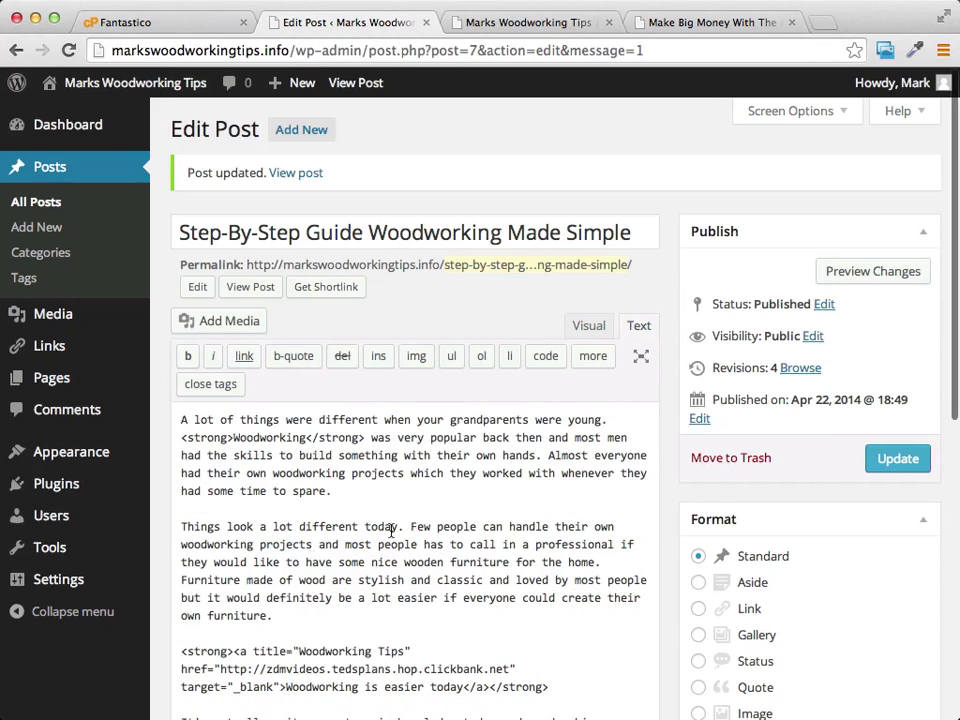
pyautogui.scroll(-10, 392, 467)
pyautogui.scroll(-4, 392, 527)
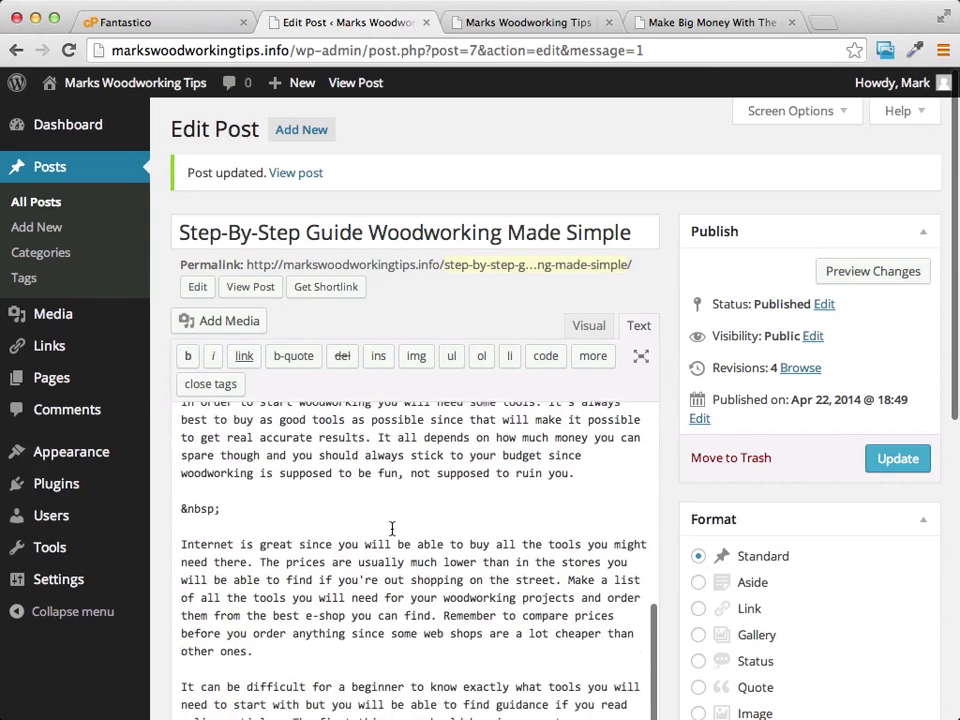
pyautogui.moveTo(222, 509); pyautogui.dragTo(180, 509)
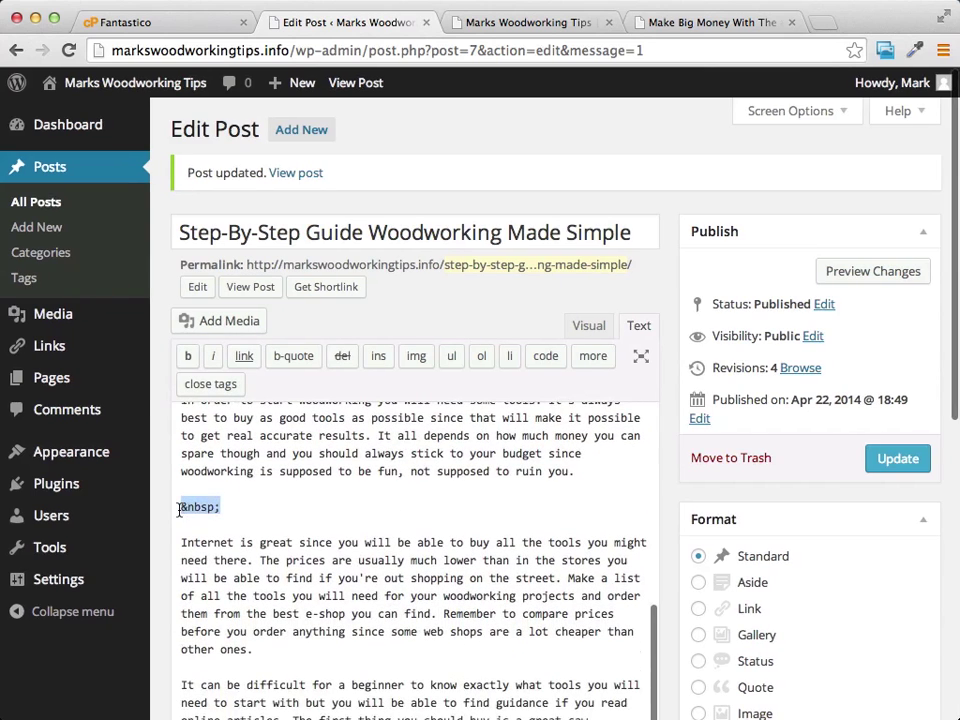
pyautogui.hotkey('ctrl', 'v')
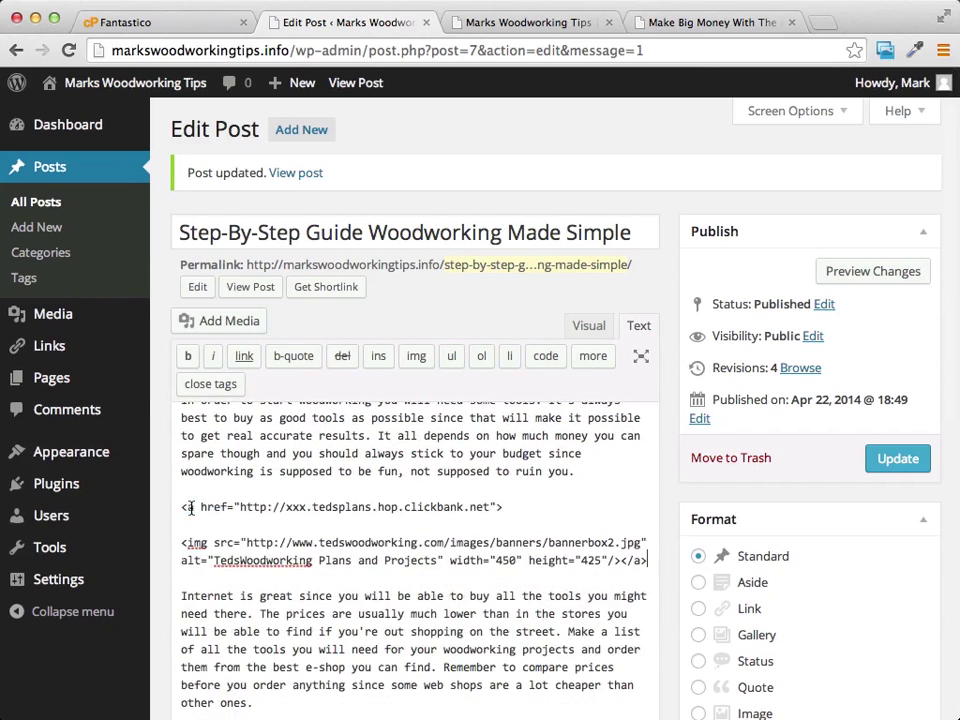
# - Replace the "xxx" placeholder in the banner's link with zdmvideos and update the post
pyautogui.doubleClick(298, 507)
pyautogui.write('zdmvideos')
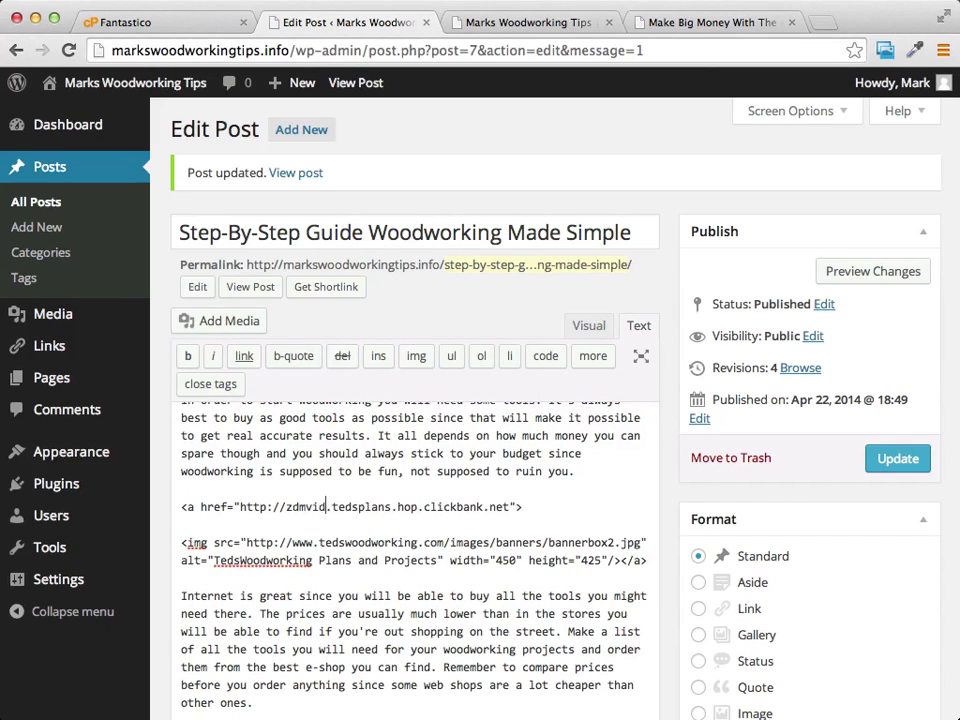
pyautogui.click(905, 459)
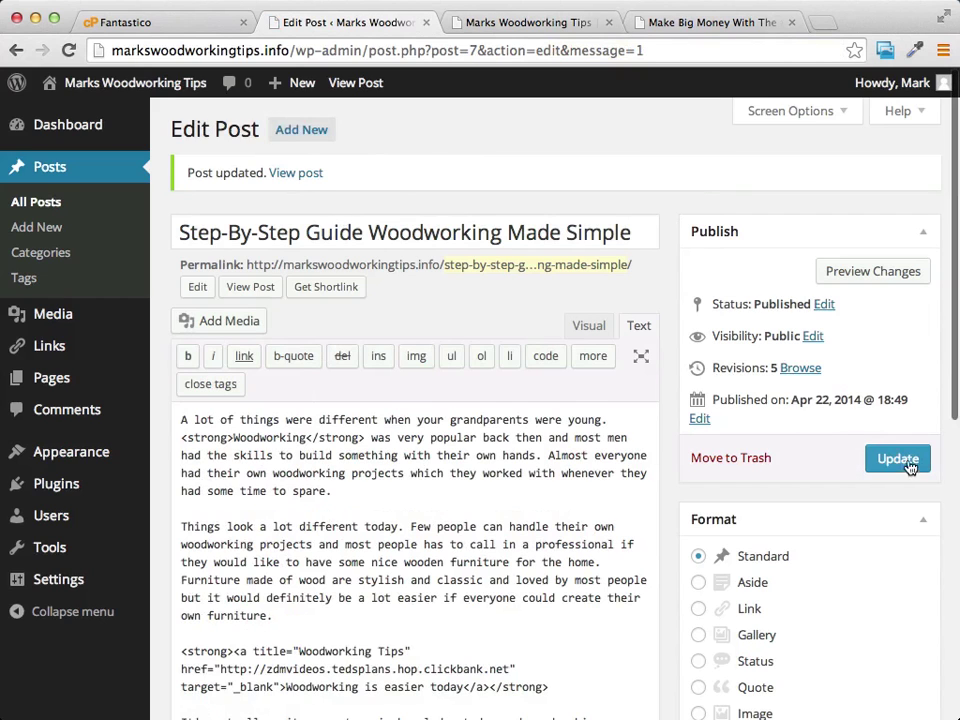
# - Reload the blog's home page and check the product box banner within the published post
pyautogui.hscroll(-3, 910, 468)
pyautogui.click(540, 25)
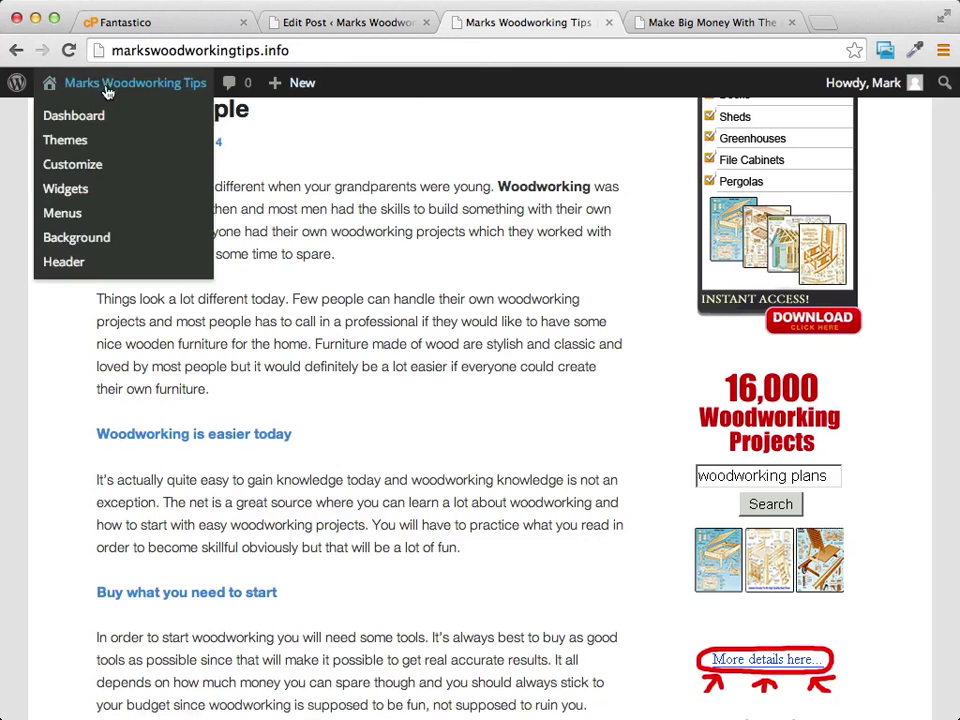
pyautogui.click(69, 50)
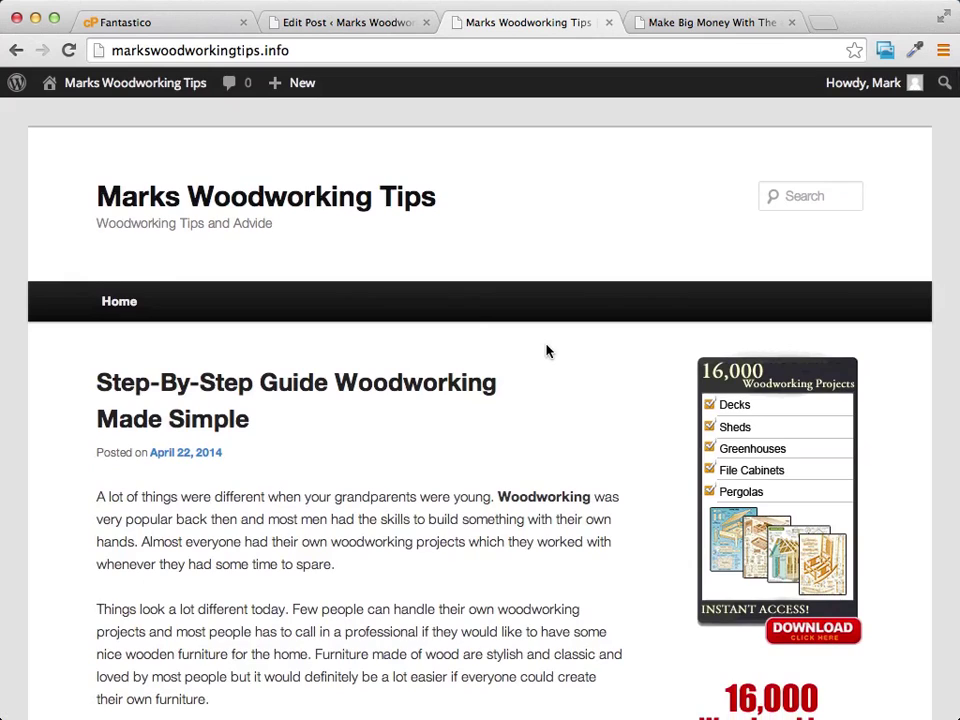
pyautogui.click(68, 49)
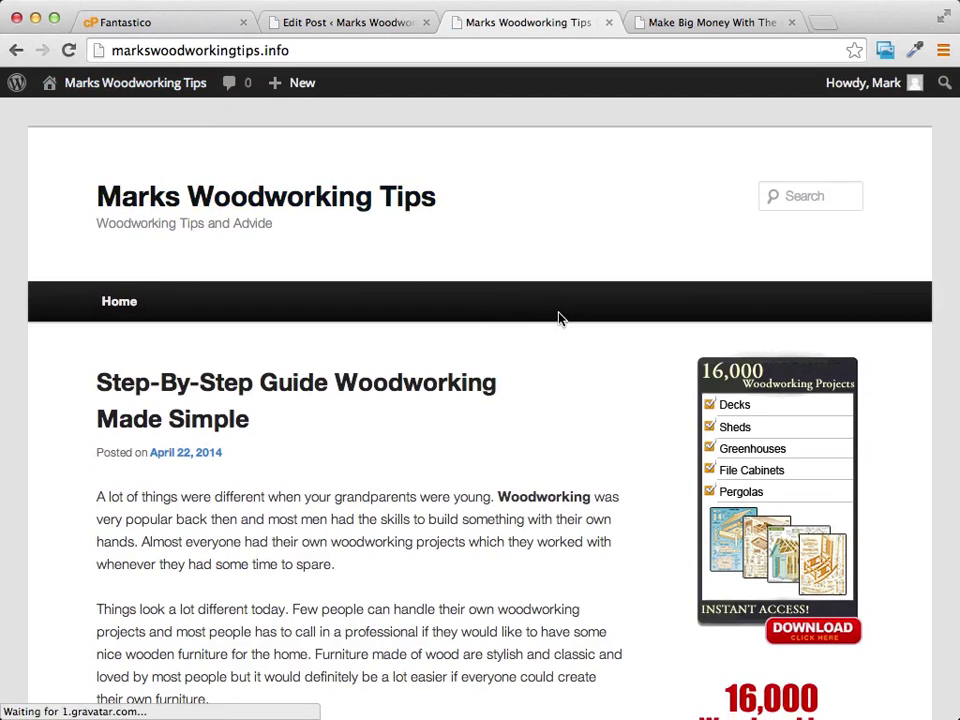
pyautogui.scroll(-10, 559, 318)
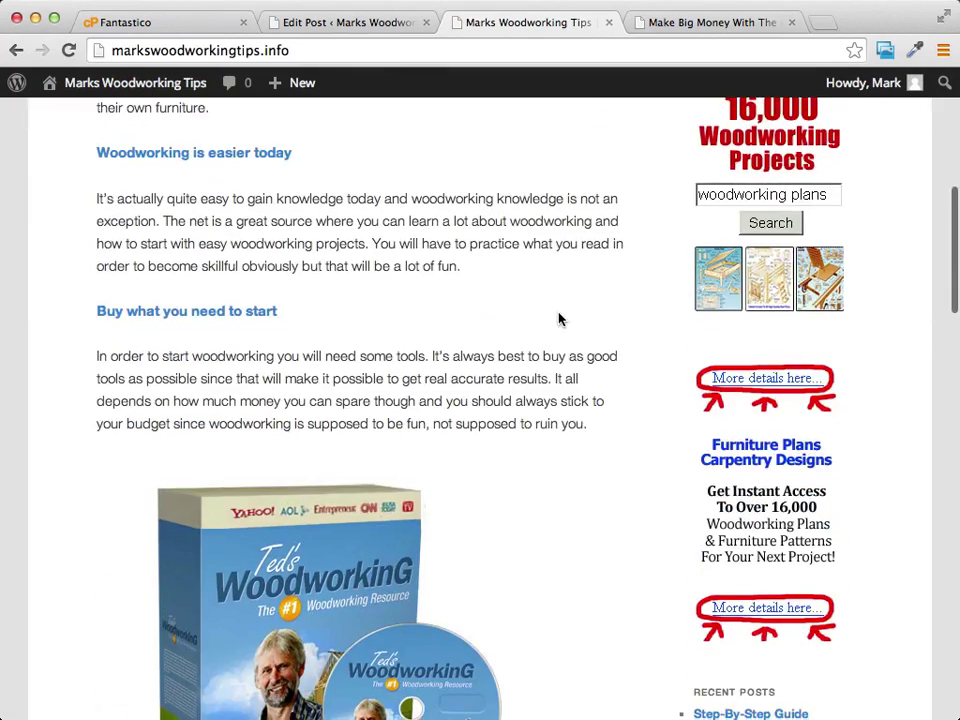